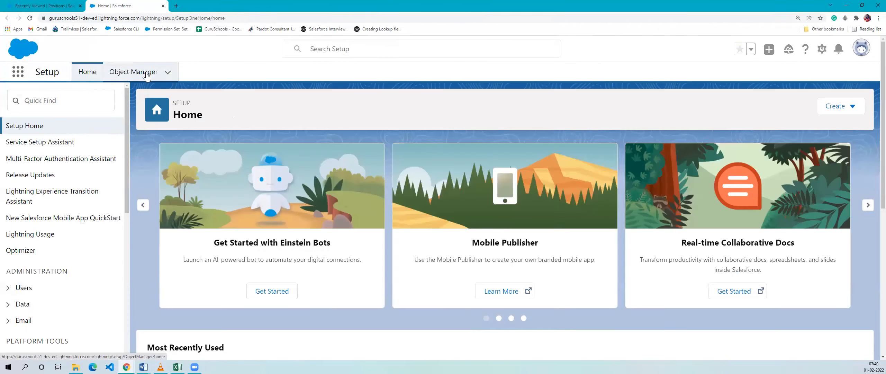
# - Open the Object Manager and look through the list of objects
pyautogui.click(146, 75)
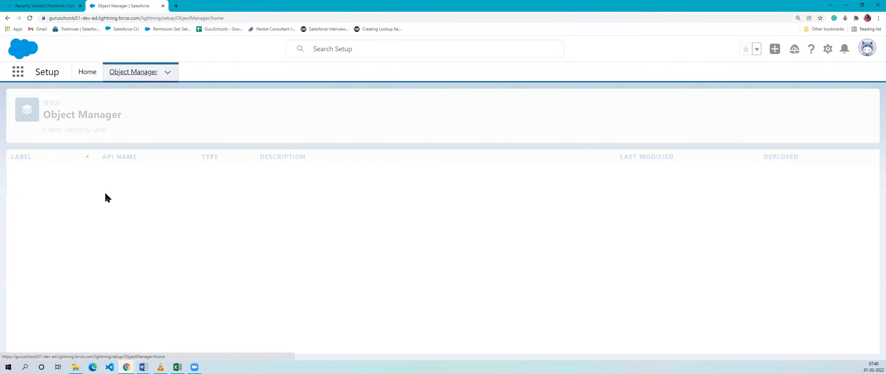
pyautogui.scroll(-20, 176, 185)
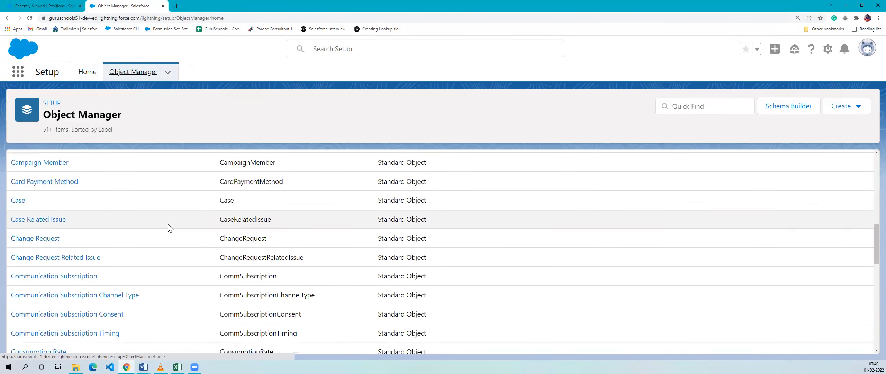
pyautogui.scroll(15, 169, 228)
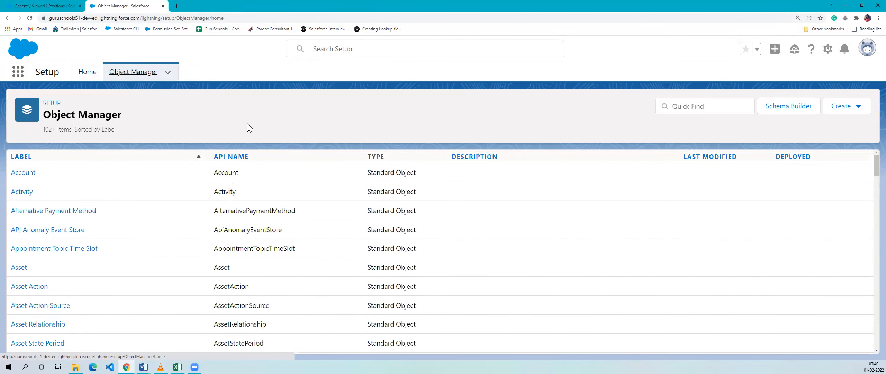
pyautogui.scroll(-5, 197, 219)
pyautogui.scroll(-10, 200, 280)
pyautogui.scroll(15, 312, 179)
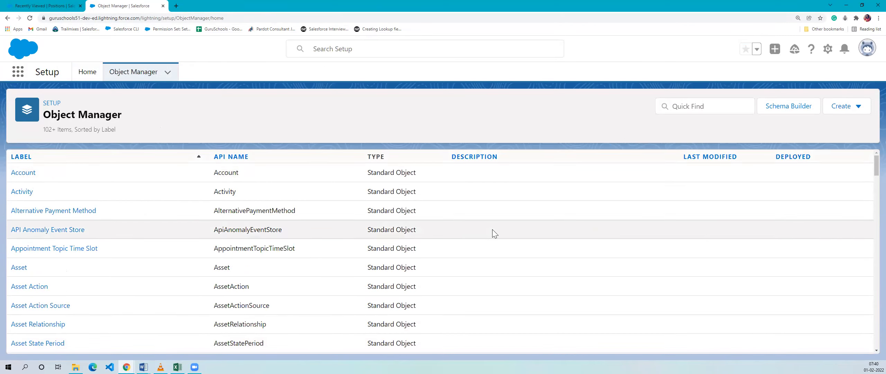
pyautogui.scroll(-10, 492, 231)
pyautogui.scroll(15, 492, 240)
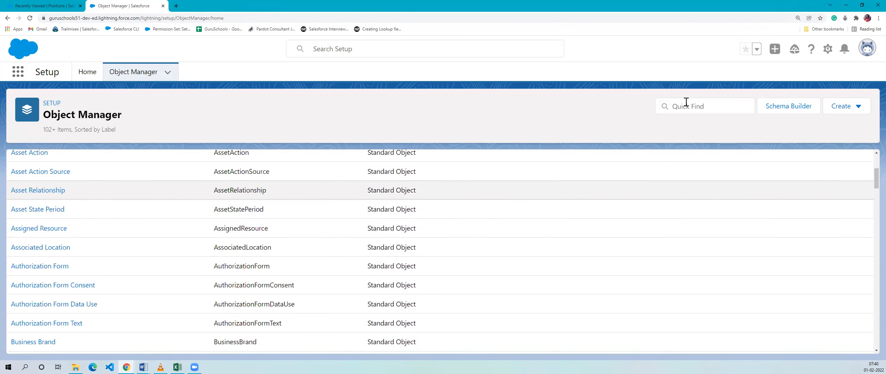
# - Search the Object Manager for "posi" and clear the search
pyautogui.click(689, 104)
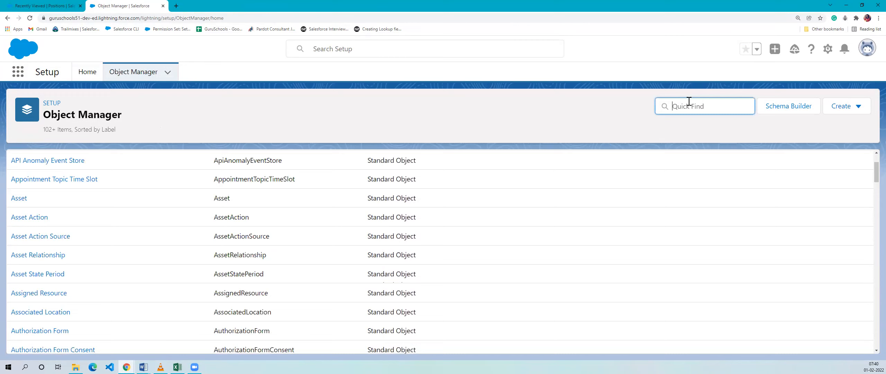
pyautogui.write('posi')
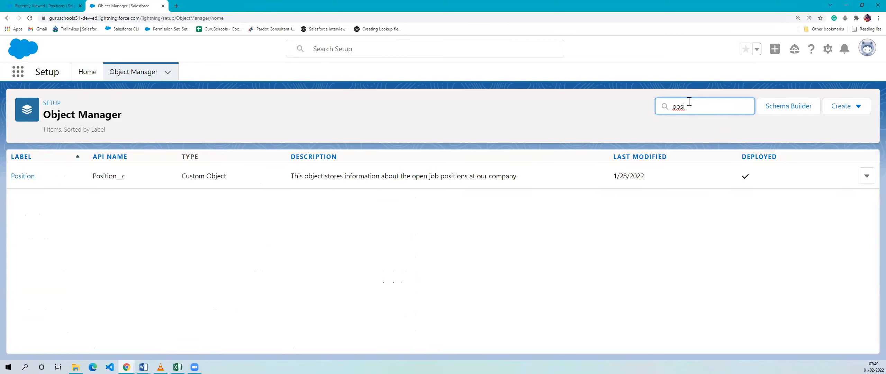
pyautogui.press('BackSpace')
pyautogui.press('BackSpace')
pyautogui.press('BackSpace')
pyautogui.press('BackSpace')
# - Open the SF Admin record from the Recruiting app's Positions list and examine its detail fields
pyautogui.click(34, 5)
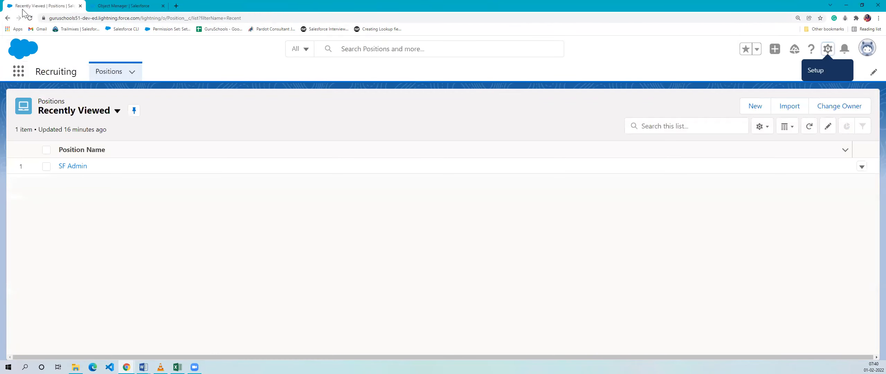
pyautogui.hotkey('alt', 'Tab')
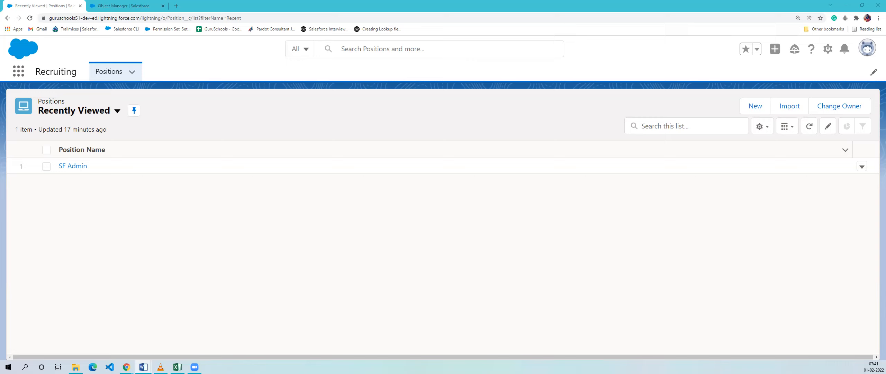
pyautogui.click(65, 168)
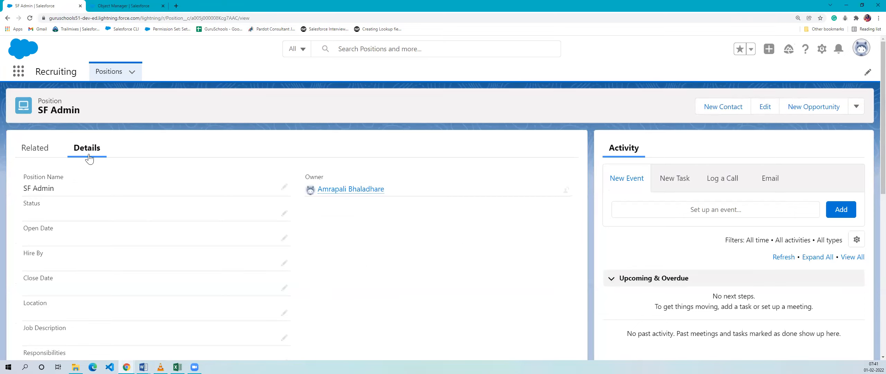
pyautogui.scroll(-15, 127, 197)
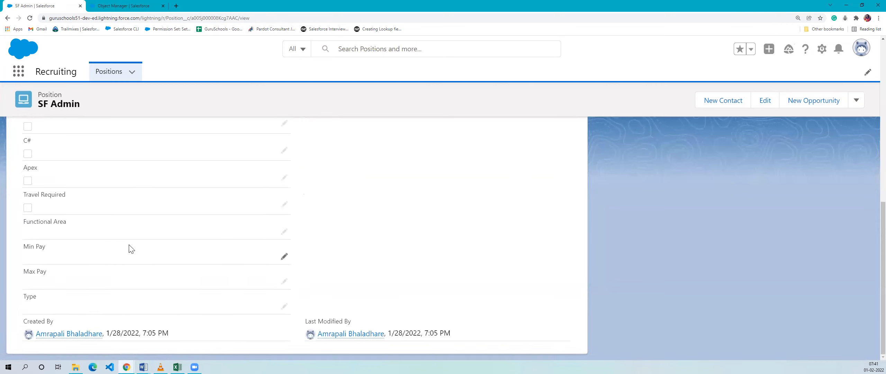
pyautogui.scroll(15, 136, 253)
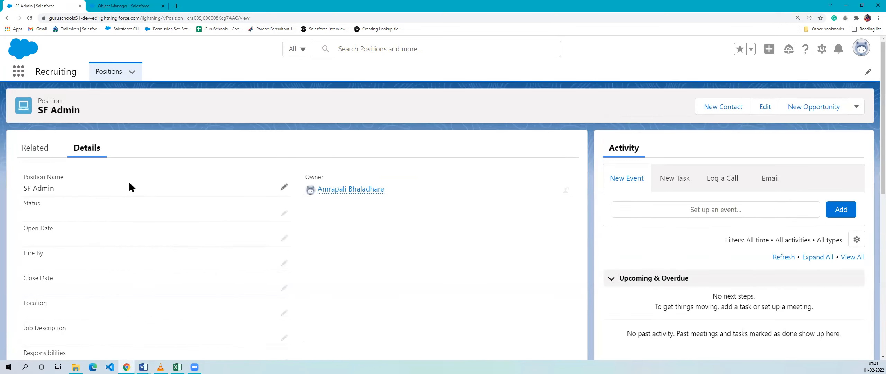
pyautogui.scroll(-15, 89, 223)
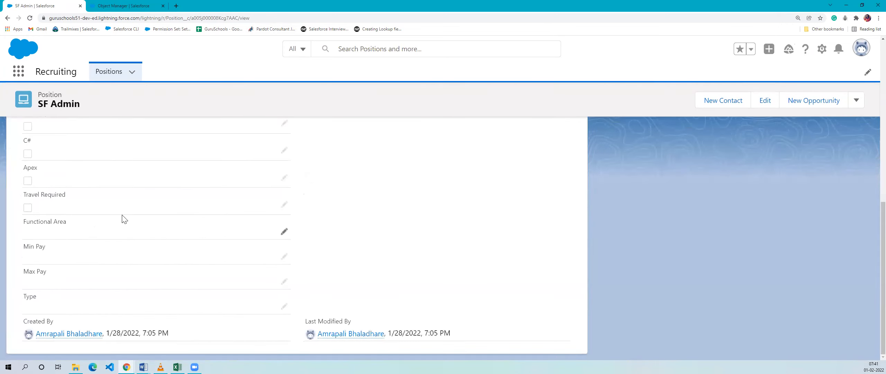
pyautogui.scroll(15, 237, 239)
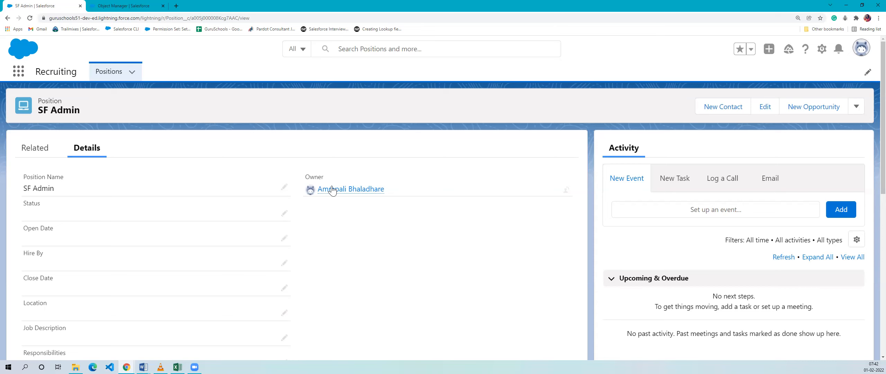
pyautogui.scroll(-4, 130, 265)
pyautogui.scroll(-3, 75, 204)
pyautogui.scroll(8, 58, 239)
# - Examine the related lists of the SF Admin position record
pyautogui.click(36, 148)
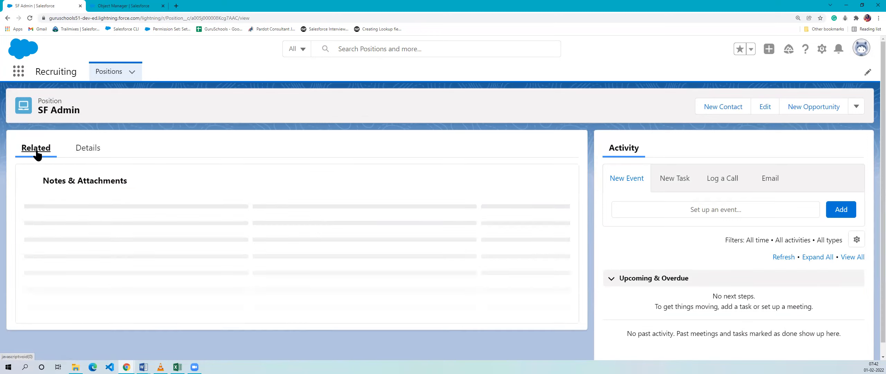
pyautogui.scroll(-1, 104, 190)
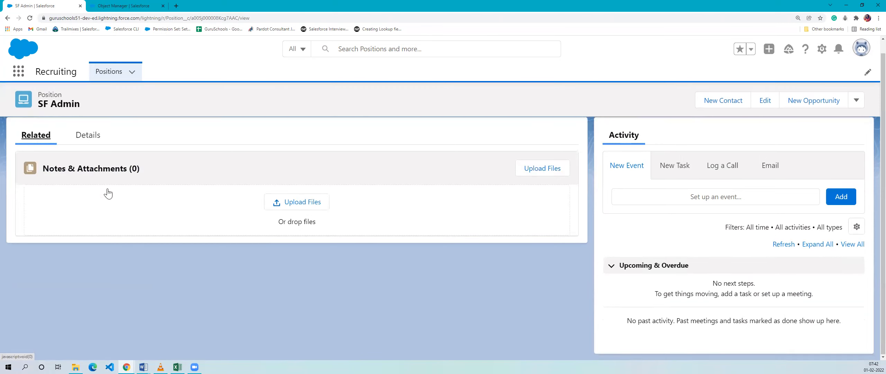
pyautogui.scroll(1, 115, 308)
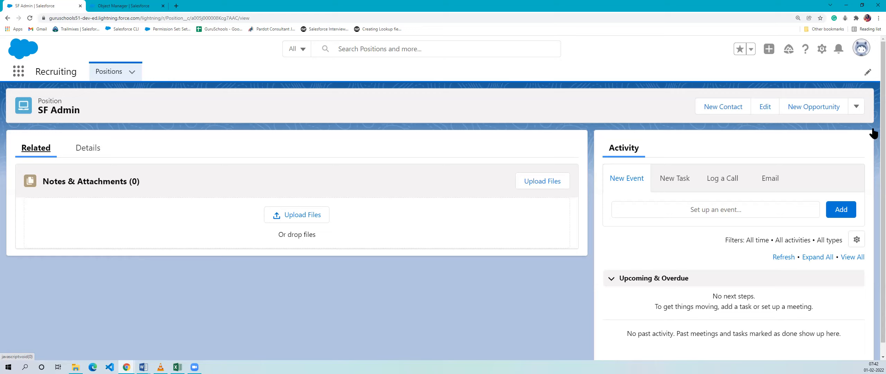
# - Inspect the additional record actions available for the SF Admin position and close their list
pyautogui.click(856, 107)
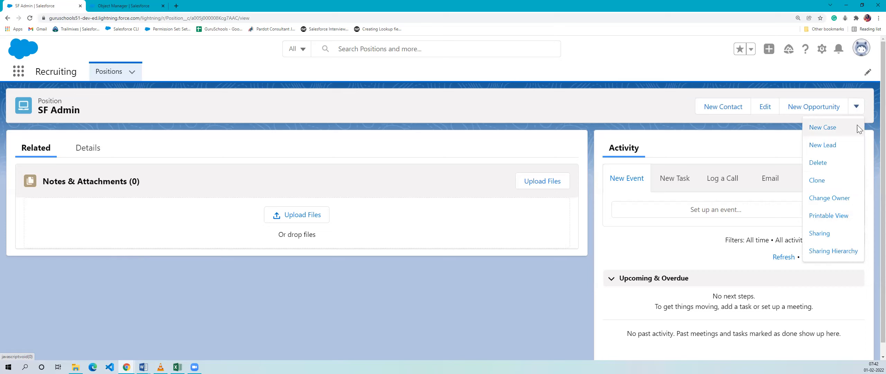
pyautogui.click(863, 109)
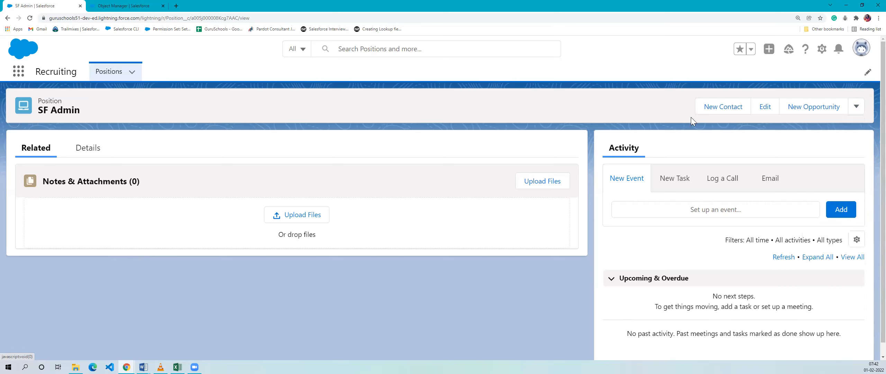
pyautogui.click(864, 109)
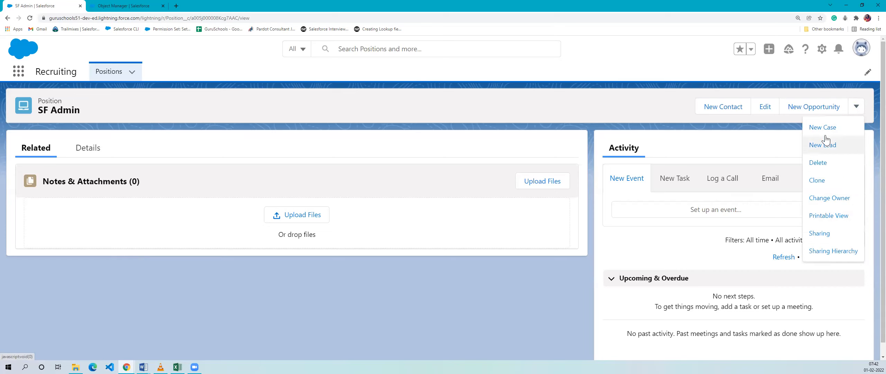
pyautogui.click(650, 109)
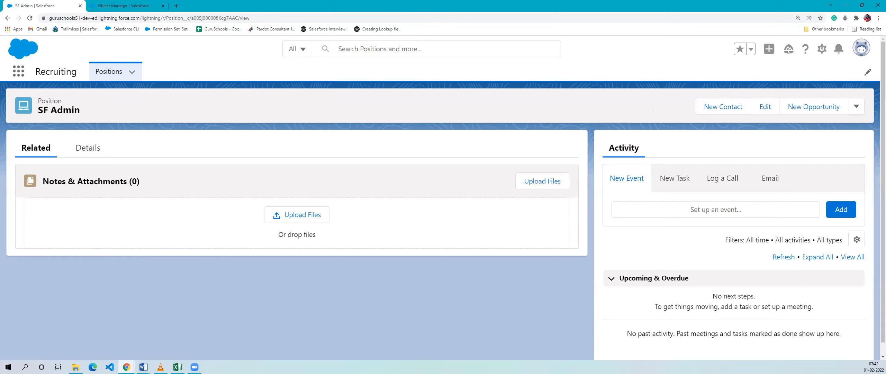
# - Return to the SF Admin record's details and review the order of its fields from Position Name to Type
pyautogui.click(91, 147)
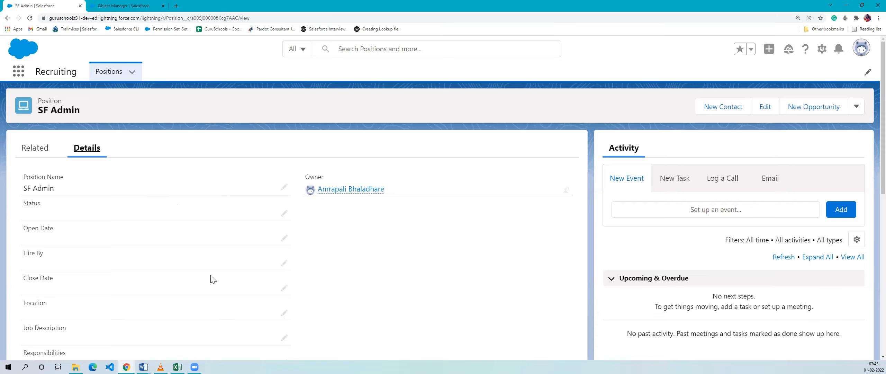
pyautogui.scroll(-5, 107, 290)
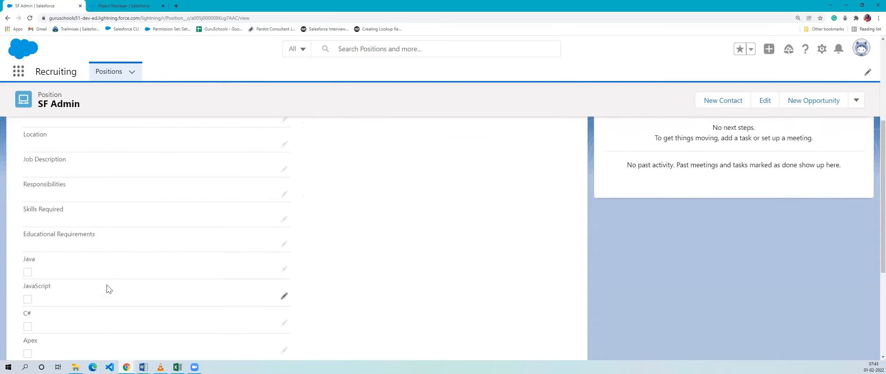
pyautogui.scroll(-10, 168, 232)
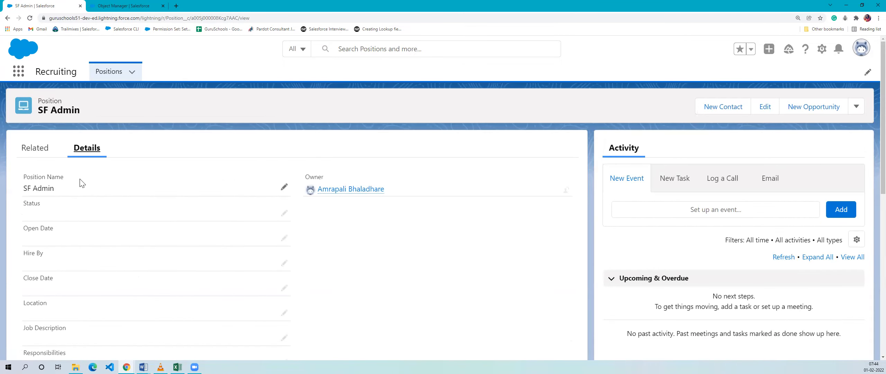
pyautogui.scroll(-10, 90, 195)
pyautogui.scroll(-10, 177, 263)
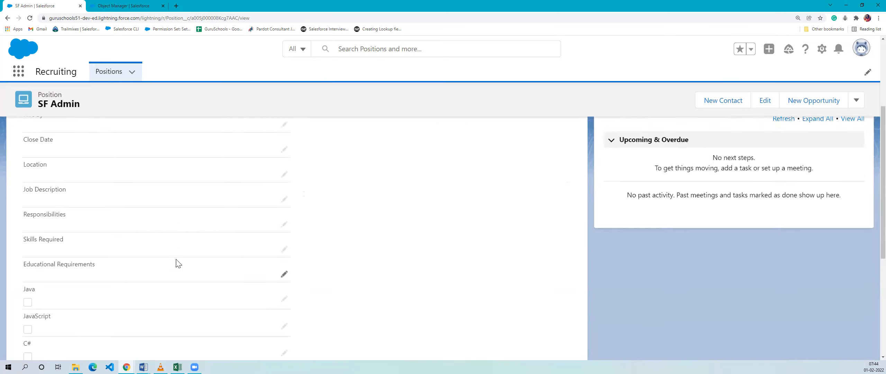
pyautogui.scroll(10, 178, 263)
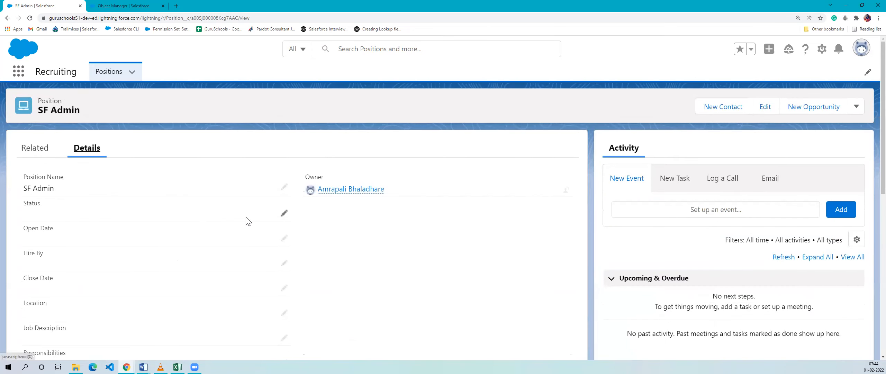
# - Close the old Object Manager browser tab and reopen the Object Manager through Setup for the current app
pyautogui.click(163, 5)
pyautogui.moveTo(38, 102); pyautogui.dragTo(84, 103)
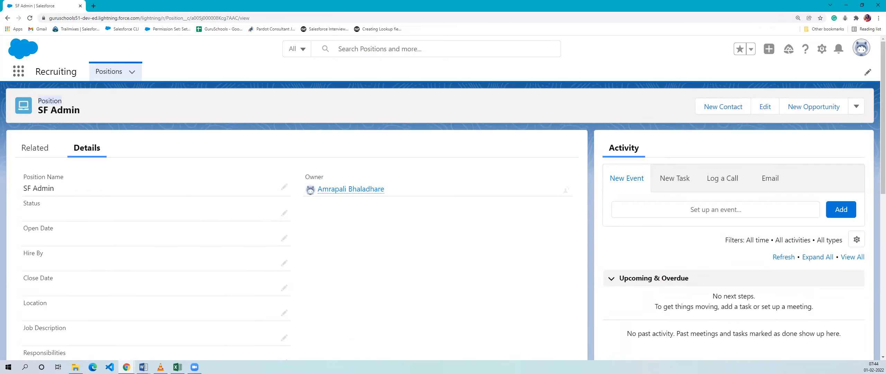
pyautogui.click(443, 246)
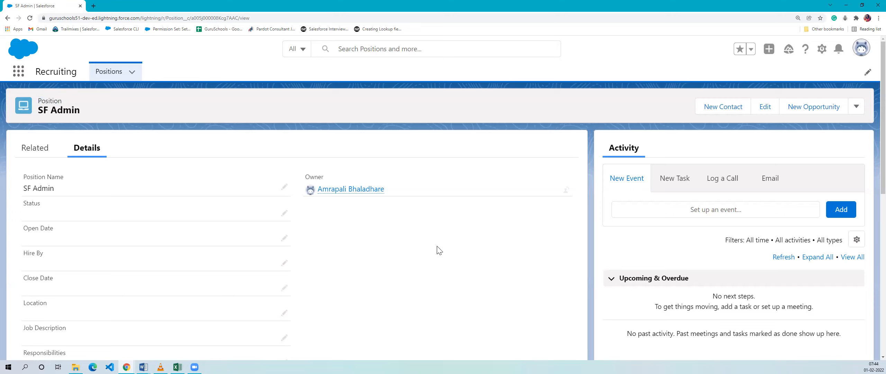
pyautogui.click(823, 49)
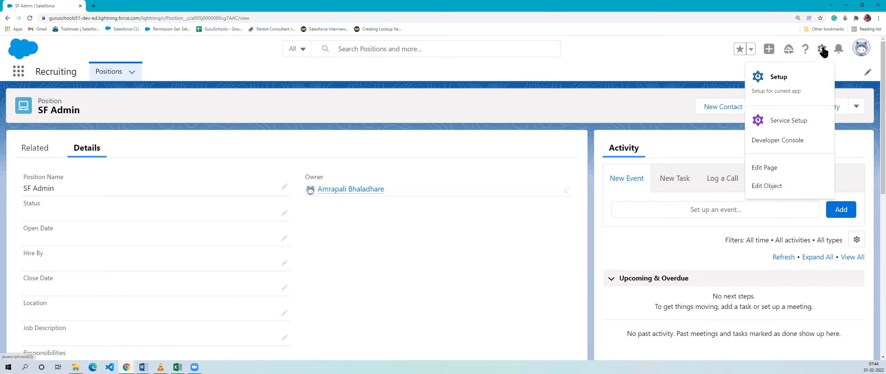
pyautogui.click(773, 83)
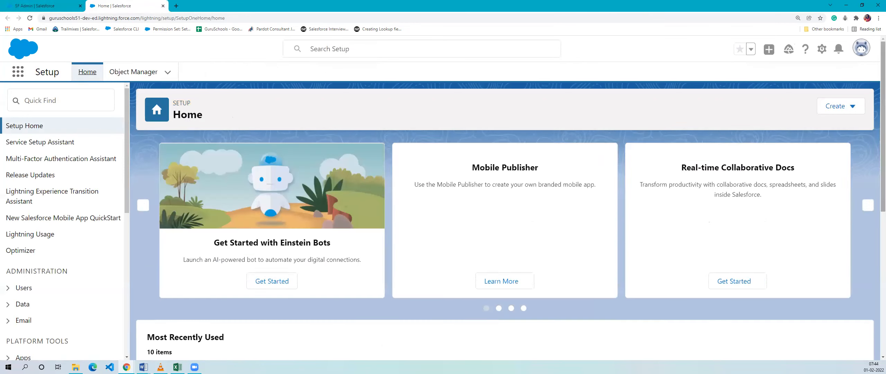
pyautogui.click(136, 72)
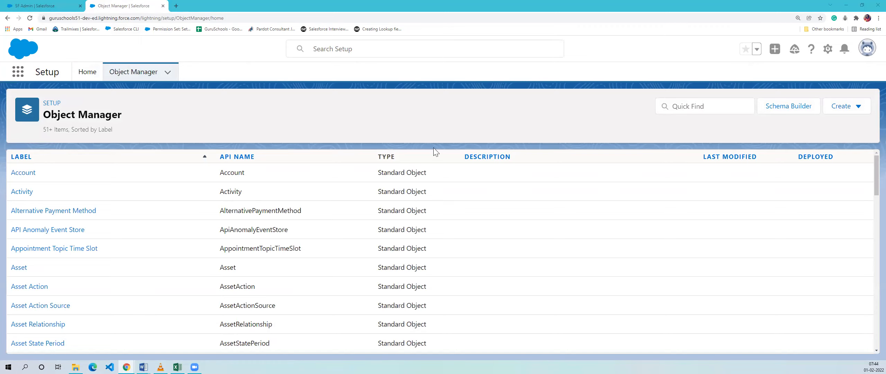
# - Find the Position custom object by searching for "position" and open its object settings
pyautogui.click(686, 110)
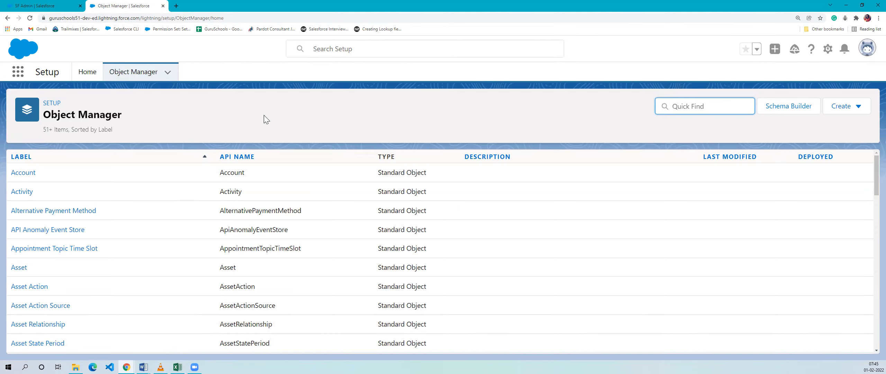
pyautogui.write('position')
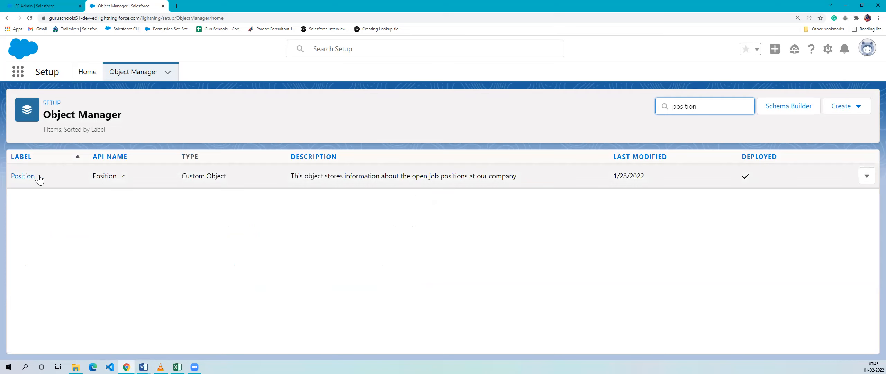
pyautogui.click(24, 177)
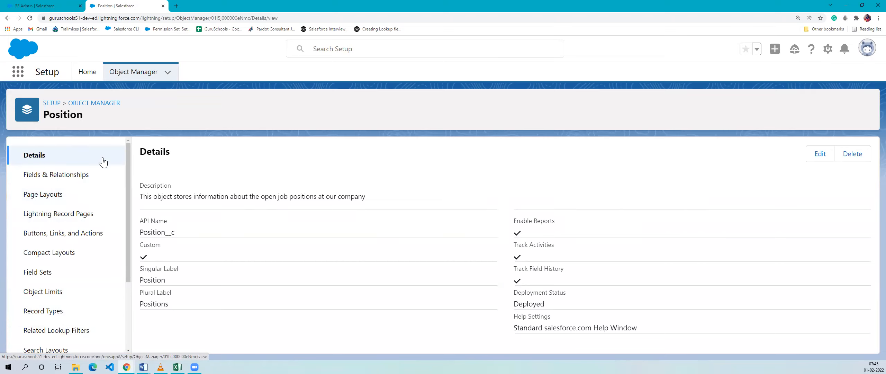
pyautogui.scroll(-3, 101, 187)
pyautogui.scroll(3, 91, 271)
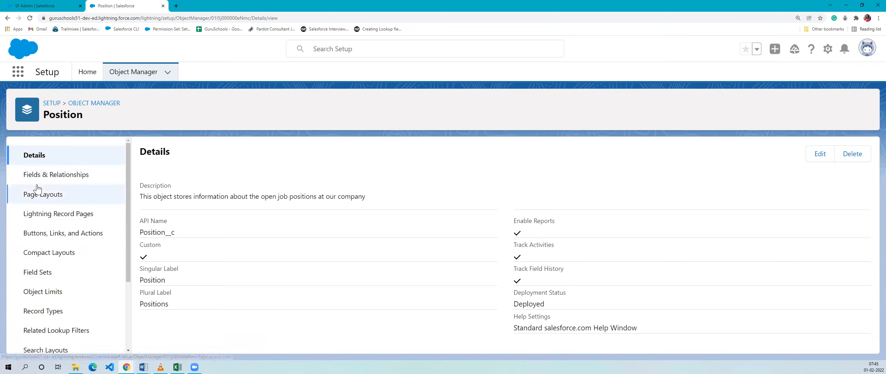
# - Open the Position object's page layouts and edit the Position Layout
pyautogui.scroll(-3, 67, 208)
pyautogui.scroll(3, 69, 194)
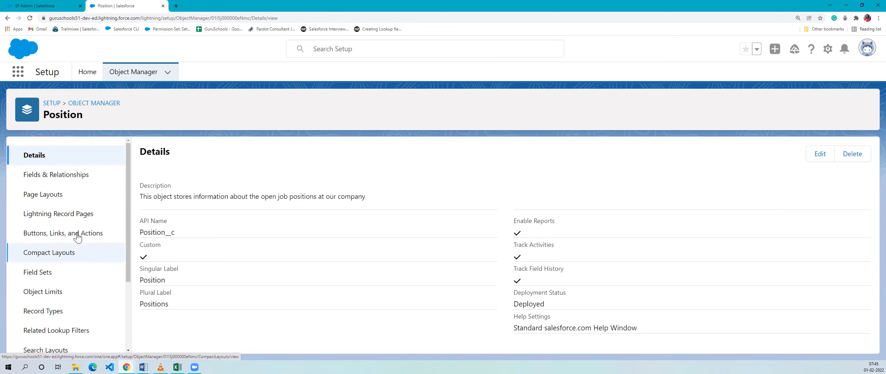
pyautogui.click(69, 202)
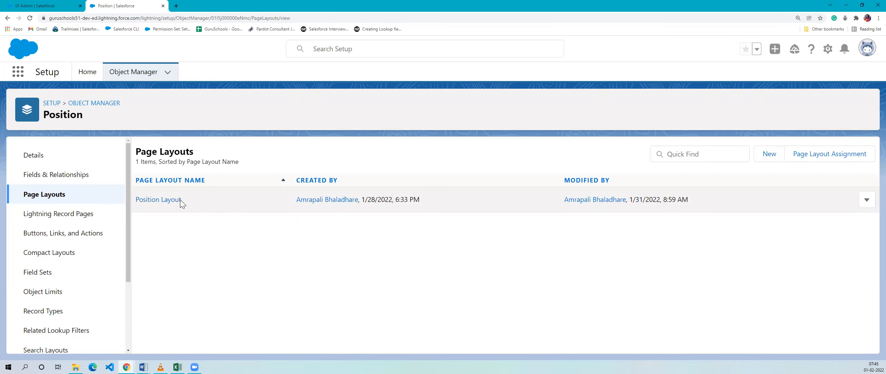
pyautogui.click(159, 200)
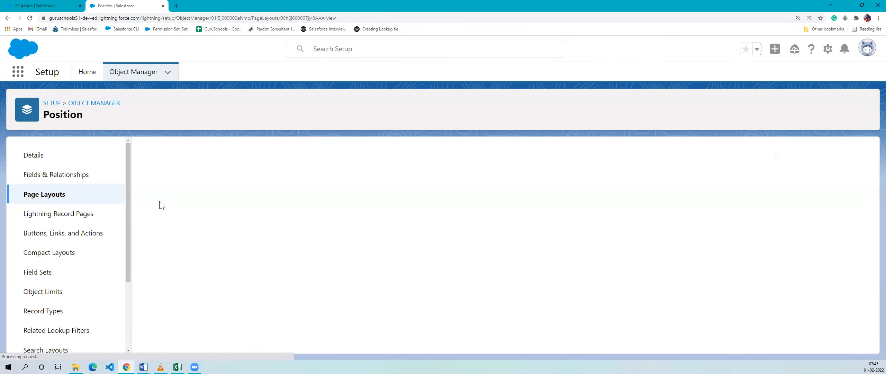
pyautogui.click(40, 198)
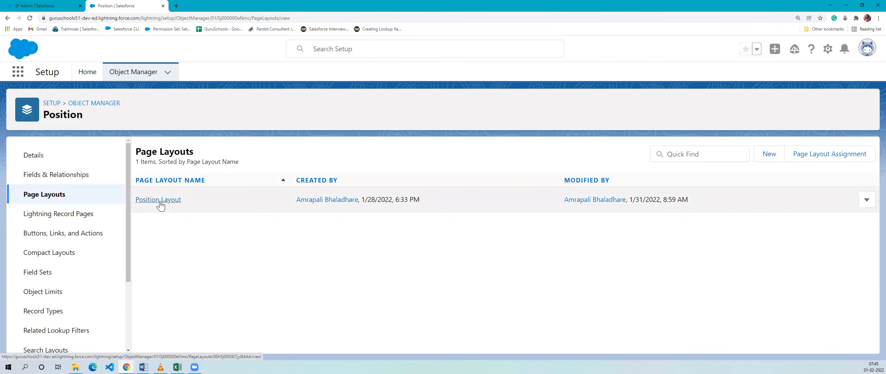
pyautogui.click(160, 201)
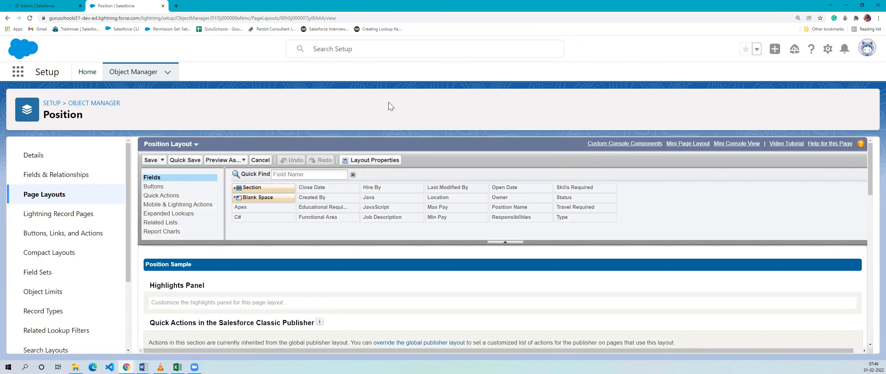
# - Examine the layout palette's element categories, including Buttons, Quick Actions and Related Lists, and return to Fields
pyautogui.scroll(-2, 417, 164)
pyautogui.scroll(2, 370, 228)
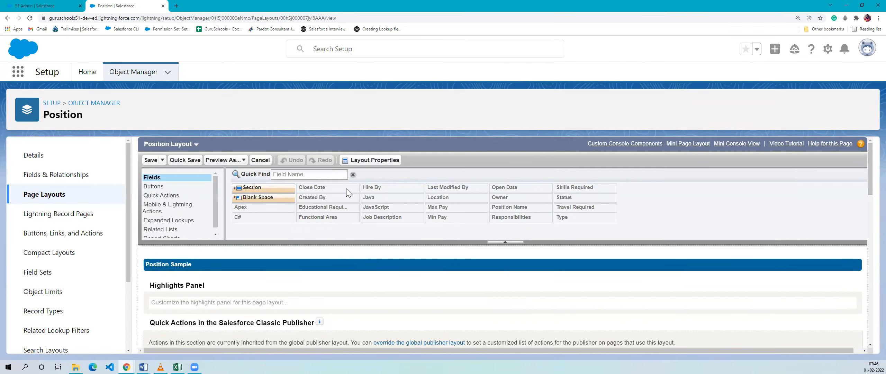
pyautogui.click(174, 188)
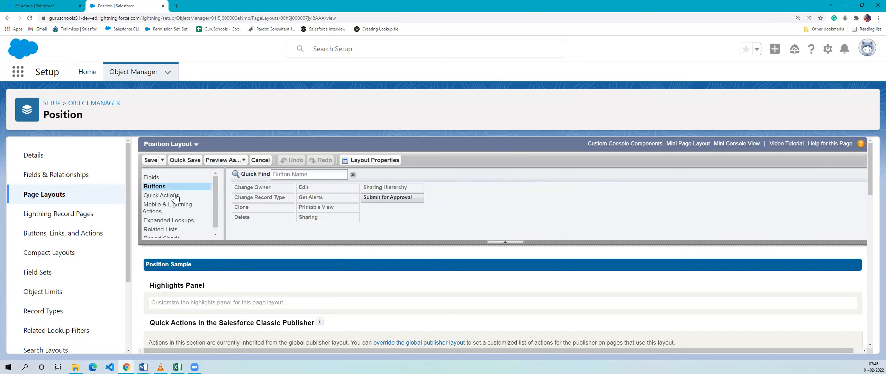
pyautogui.click(177, 199)
pyautogui.scroll(-1, 167, 222)
pyautogui.click(166, 224)
pyautogui.scroll(-1, 166, 223)
pyautogui.scroll(-13, 167, 227)
pyautogui.scroll(6, 168, 232)
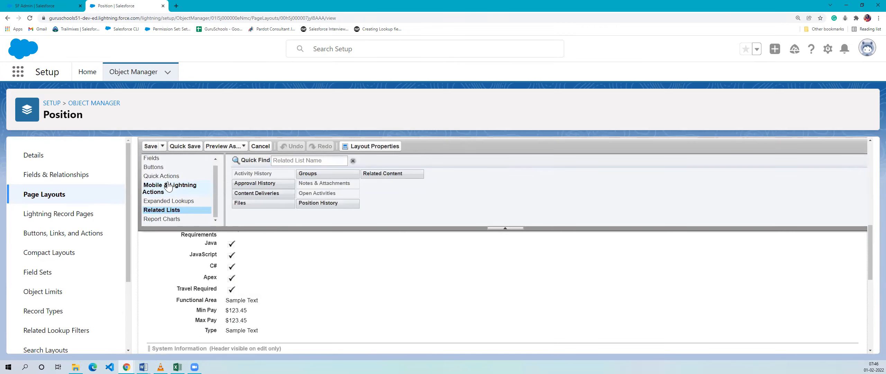
pyautogui.scroll(1, 168, 185)
pyautogui.scroll(1, 291, 173)
pyautogui.scroll(6, 205, 190)
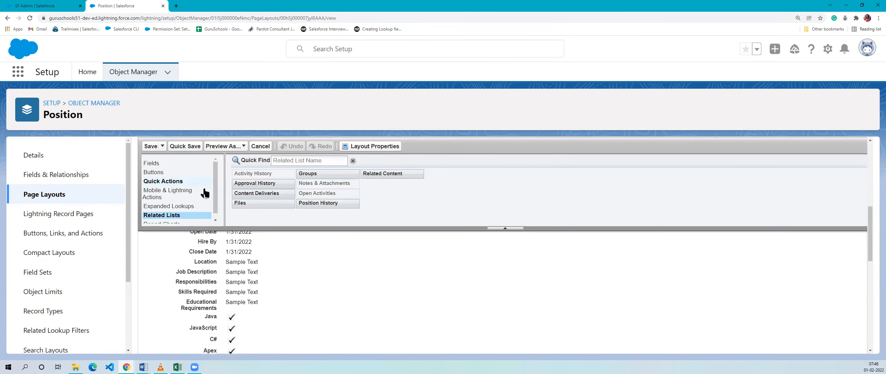
pyautogui.click(160, 177)
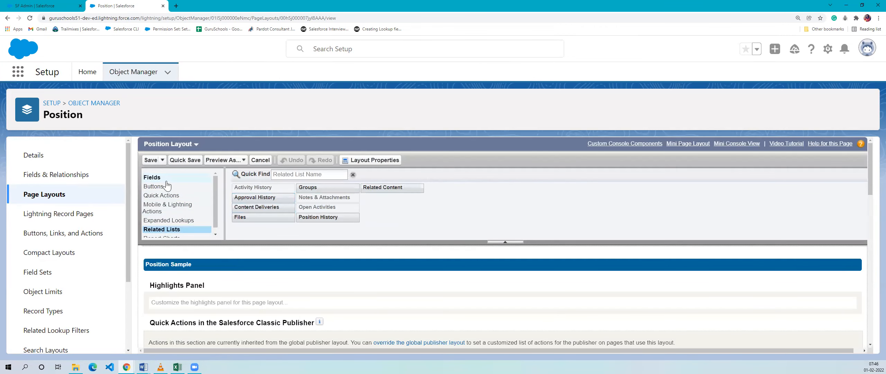
# - Review the fields in the layout's Information section against the fields offered in the palette
pyautogui.scroll(-8, 265, 192)
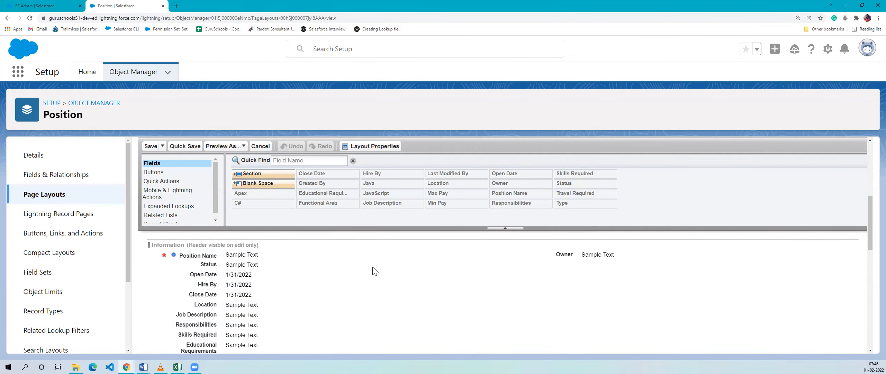
pyautogui.scroll(-2, 430, 183)
pyautogui.scroll(4, 350, 190)
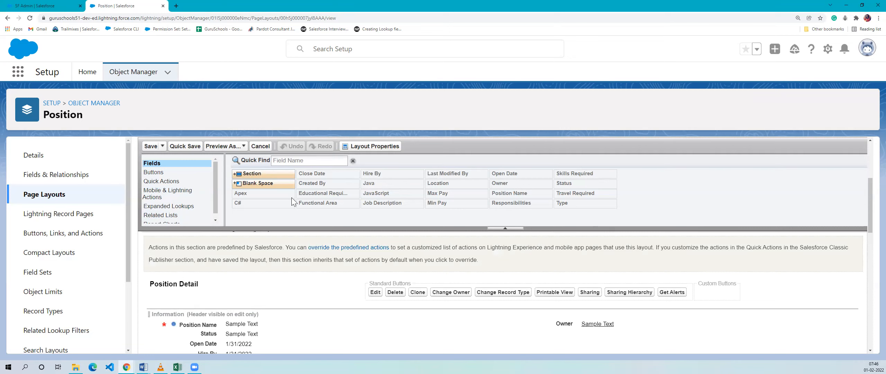
pyautogui.scroll(-6, 311, 263)
pyautogui.scroll(8, 247, 283)
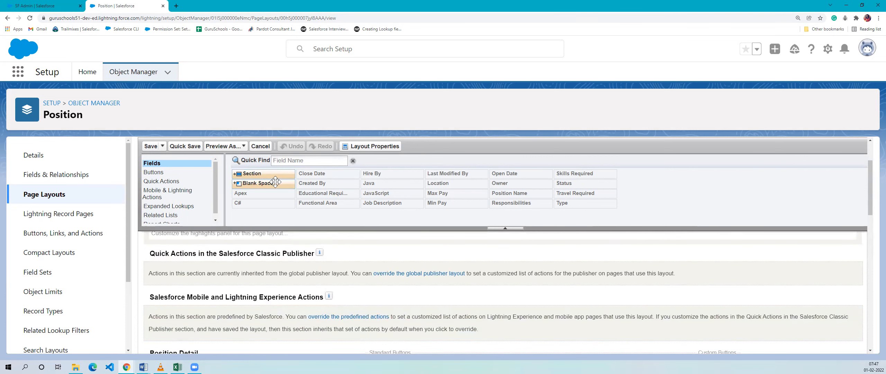
# - Remove the Type and Max Pay fields from the layout's Information section
pyautogui.scroll(-5, 277, 265)
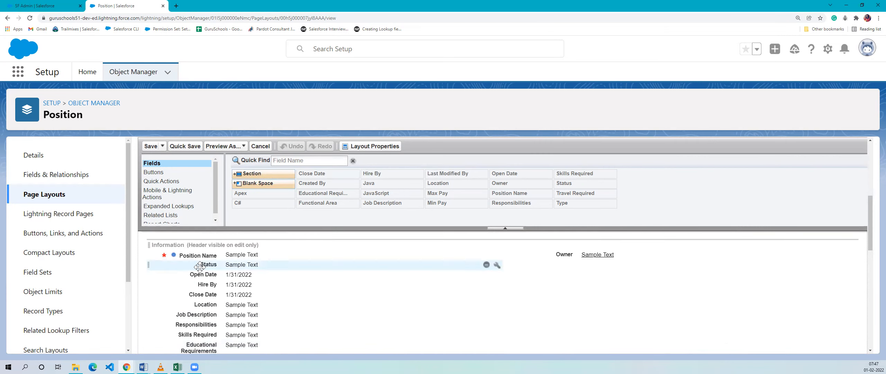
pyautogui.scroll(-3, 273, 301)
pyautogui.scroll(-1, 244, 303)
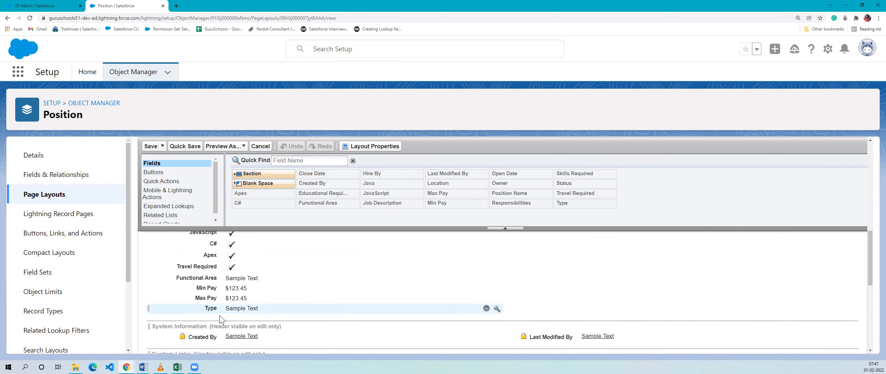
pyautogui.click(487, 308)
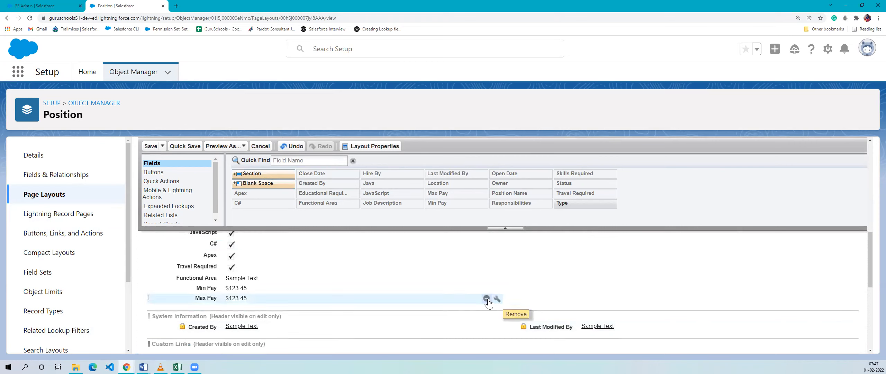
pyautogui.click(488, 299)
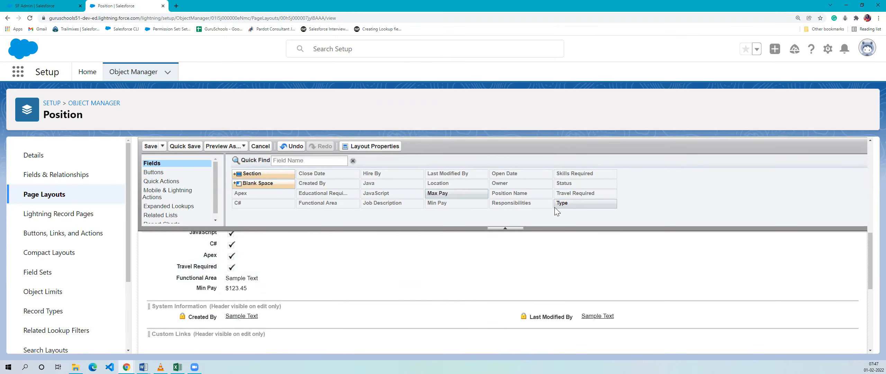
# - Add Max Pay and Type back to the Information section, in that order below Min Pay
pyautogui.moveTo(448, 194)
pyautogui.scroll(5, 355, 298)
pyautogui.scroll(-5, 355, 298)
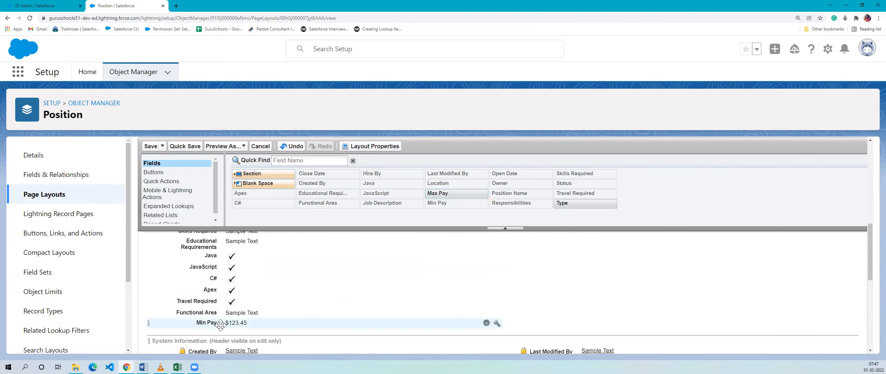
pyautogui.scroll(-2, 219, 326)
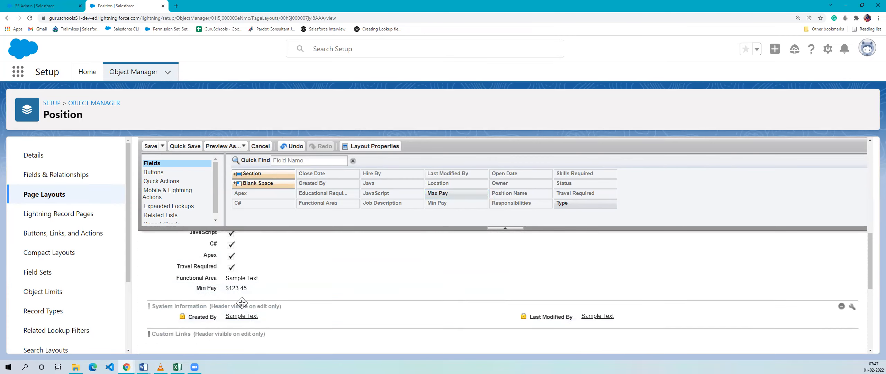
pyautogui.scroll(1, 183, 254)
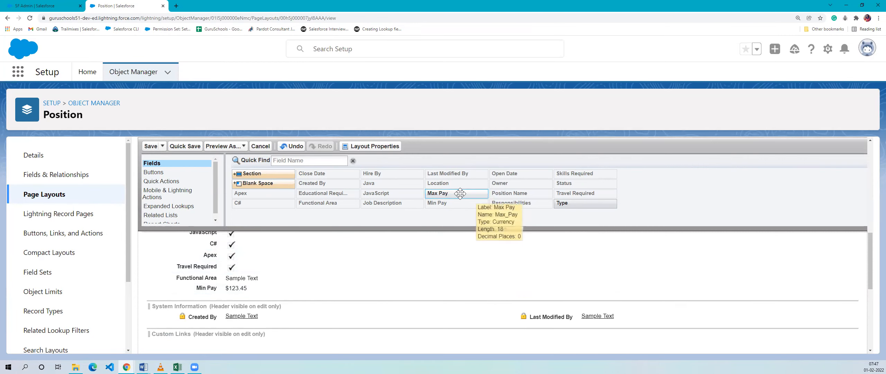
pyautogui.moveTo(460, 194)
pyautogui.mouseDown()
pyautogui.moveTo(438, 291)
pyautogui.moveTo(390, 271)
pyautogui.moveTo(291, 295)
pyautogui.mouseUp()
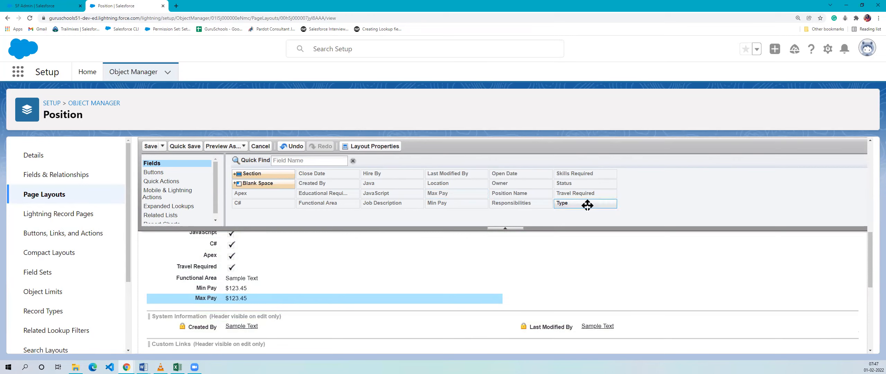
pyautogui.moveTo(584, 205)
pyautogui.mouseDown()
pyautogui.moveTo(491, 320)
pyautogui.moveTo(577, 198)
pyautogui.mouseUp()
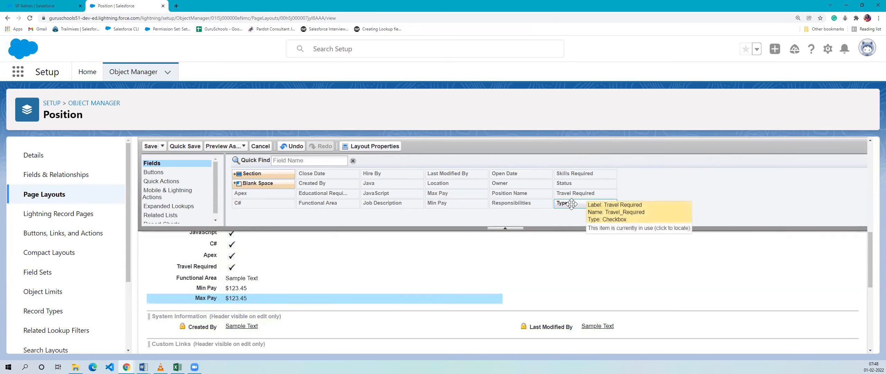
pyautogui.moveTo(571, 204); pyautogui.dragTo(375, 301)
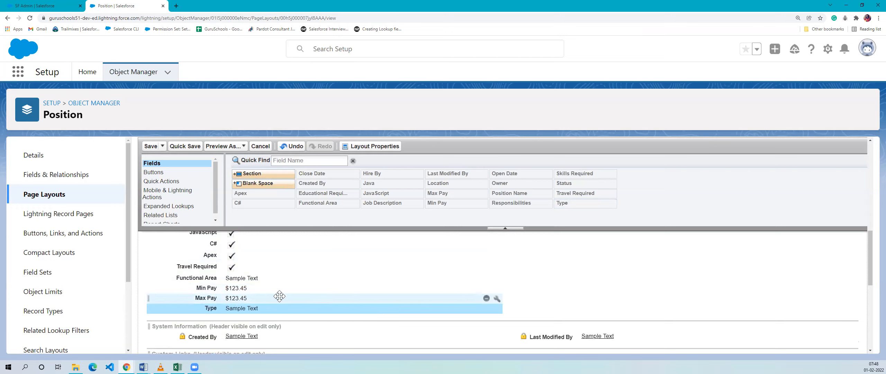
# - Review the Position Layout's sections, from the actions areas and Information down to System Information and Custom Links
pyautogui.scroll(-1, 409, 291)
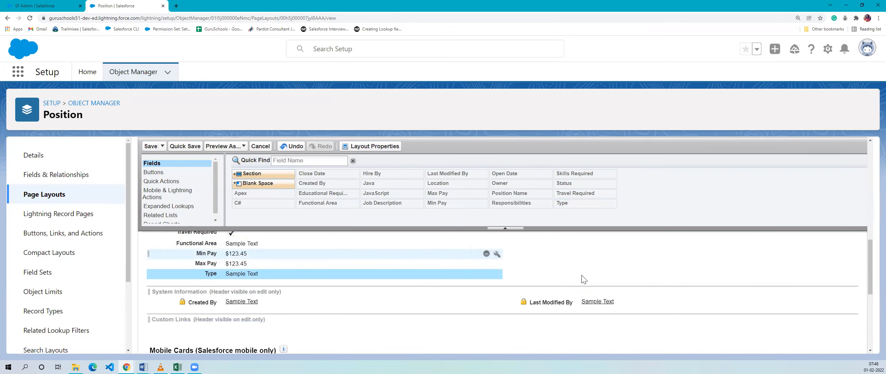
pyautogui.scroll(1, 275, 293)
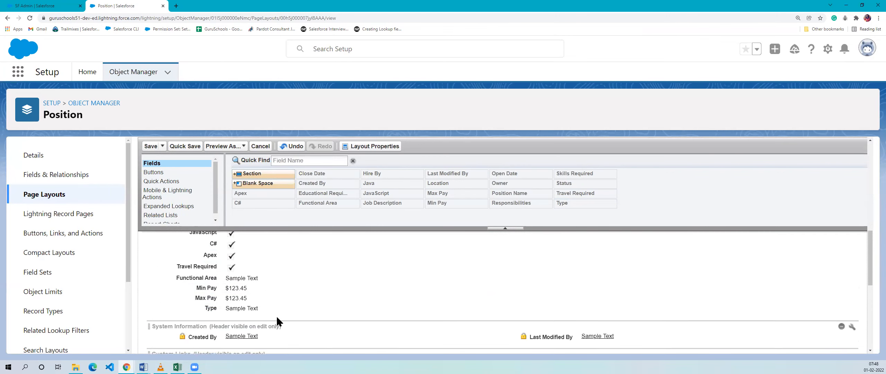
pyautogui.scroll(5, 277, 317)
pyautogui.scroll(-3, 288, 299)
pyautogui.scroll(-5, 289, 299)
pyautogui.scroll(8, 289, 300)
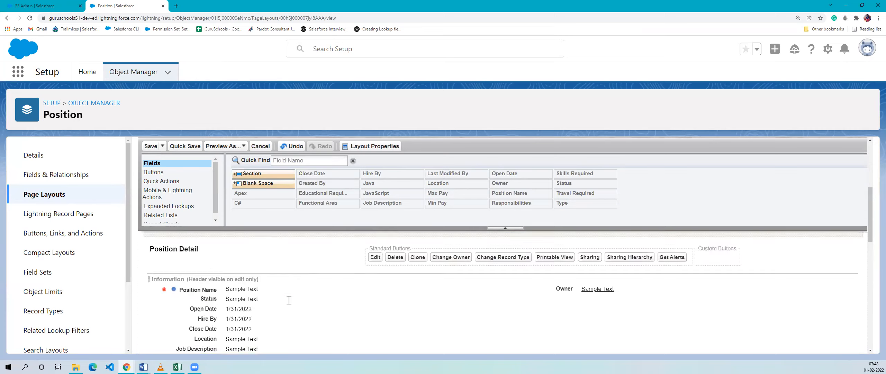
pyautogui.scroll(5, 289, 299)
pyautogui.scroll(-4, 288, 300)
pyautogui.scroll(-1, 289, 304)
pyautogui.scroll(-1, 290, 304)
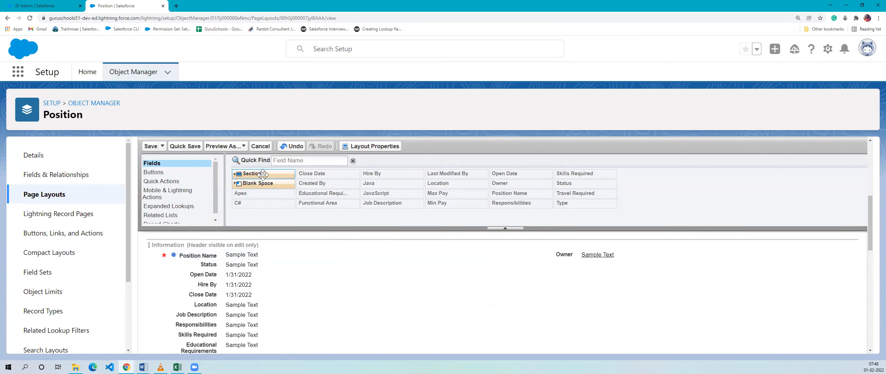
# - Insert a new section below the Information fields and turn off its header display on both Detail Page and Edit Page
pyautogui.scroll(-3, 258, 262)
pyautogui.scroll(-2, 258, 261)
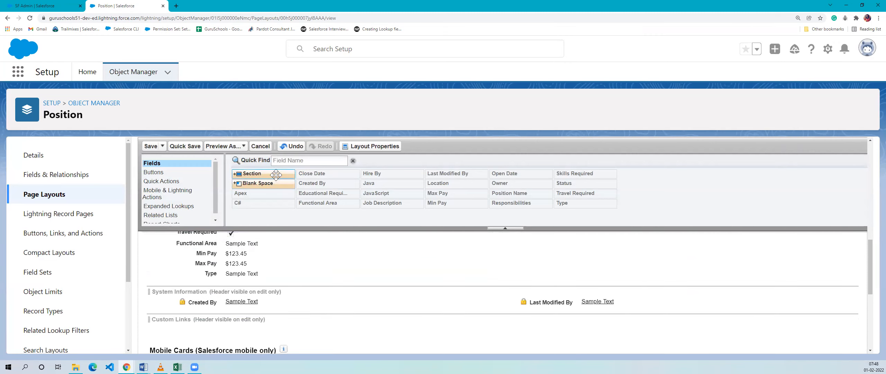
pyautogui.moveTo(276, 174); pyautogui.dragTo(276, 270)
pyautogui.moveTo(515, 203); pyautogui.dragTo(461, 201)
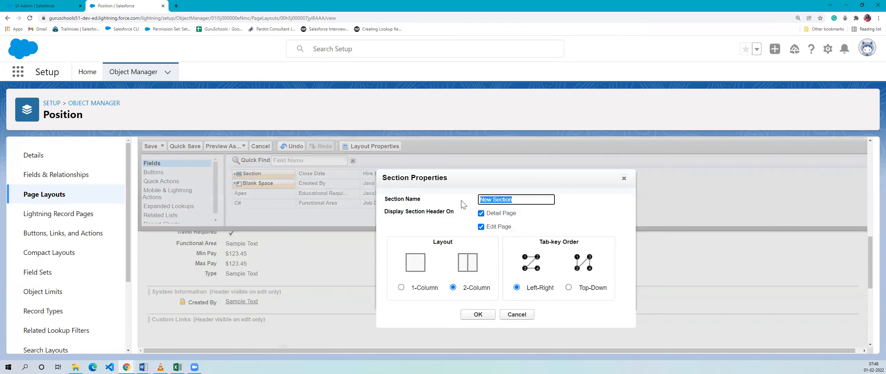
pyautogui.click(548, 217)
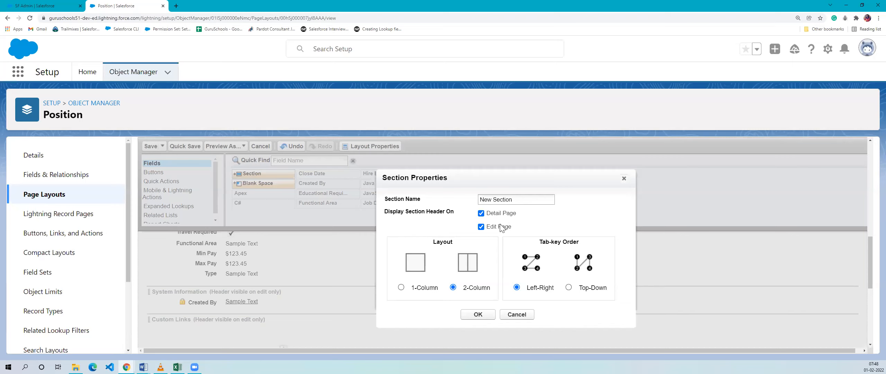
pyautogui.click(482, 227)
pyautogui.moveTo(547, 201); pyautogui.dragTo(452, 198)
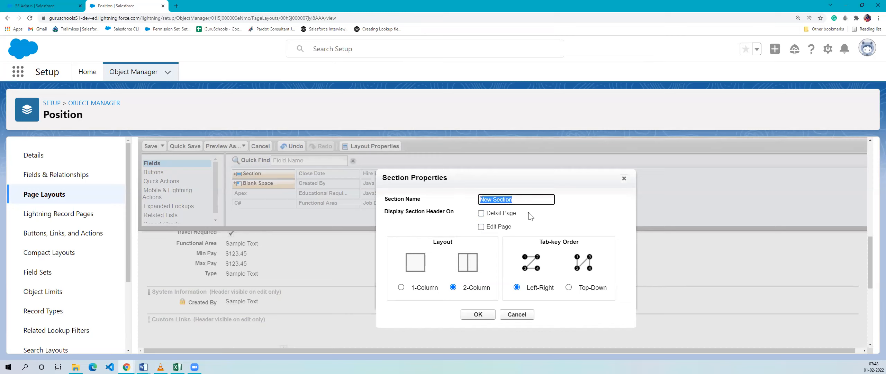
pyautogui.click(544, 217)
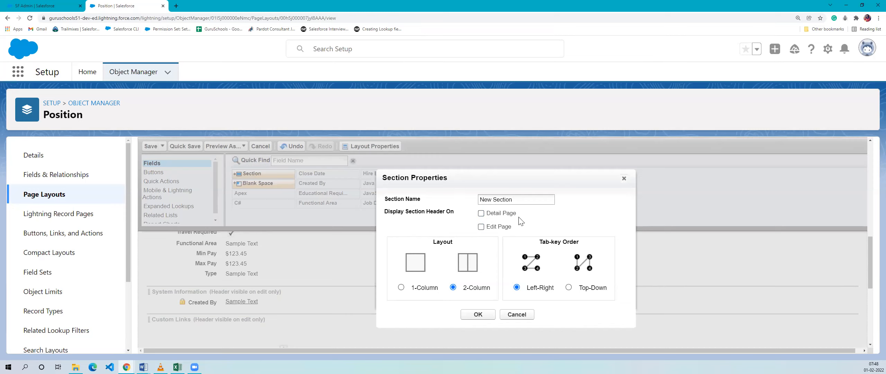
pyautogui.moveTo(493, 226); pyautogui.dragTo(540, 227)
# - Switch to the SF Admin record, review its detail fields and open its list of additional actions
pyautogui.click(24, 6)
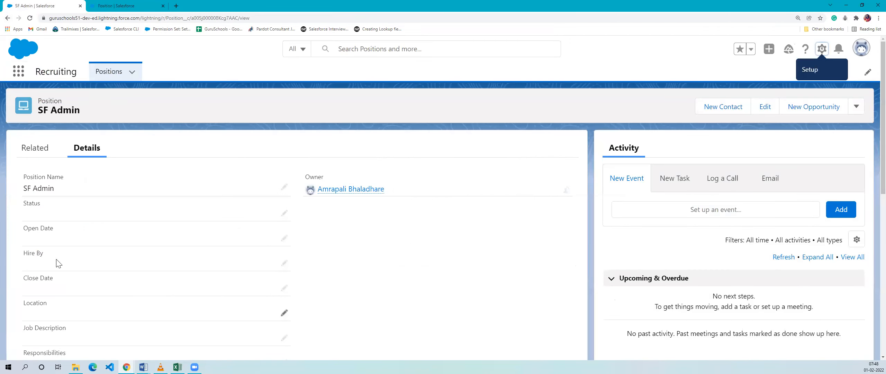
pyautogui.scroll(-10, 383, 217)
pyautogui.scroll(10, 374, 214)
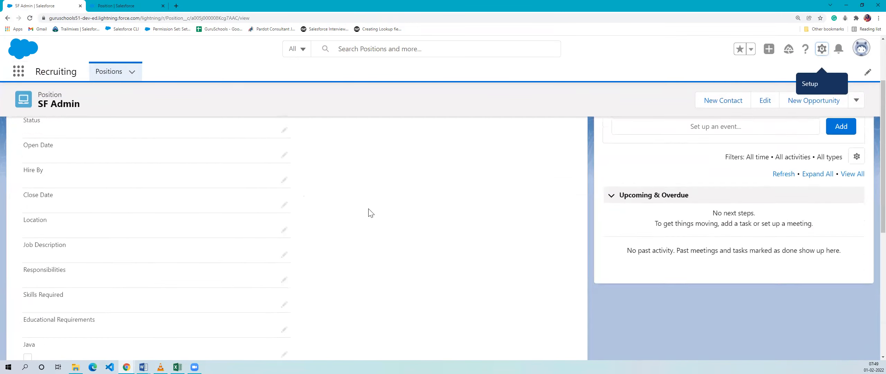
pyautogui.click(856, 107)
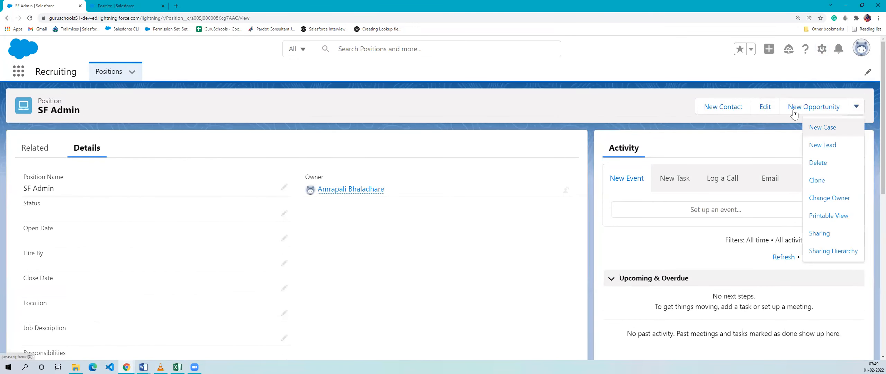
# - Open the SF Admin record for editing, review its form fields, close it unsaved and return to the Position page layout
pyautogui.click(765, 108)
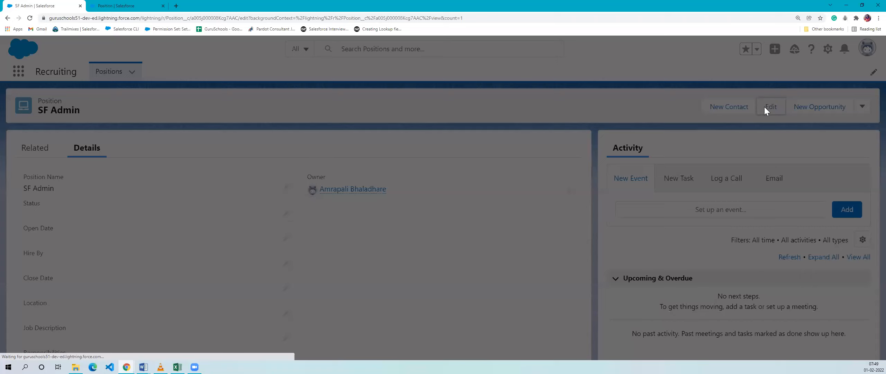
pyautogui.scroll(-8, 551, 130)
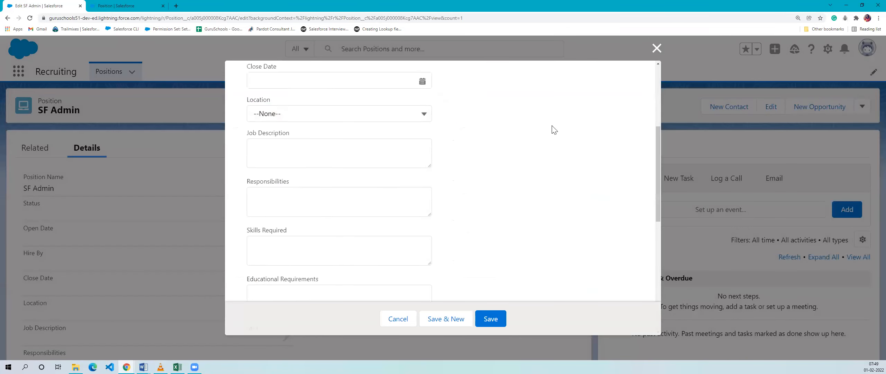
pyautogui.scroll(-3, 533, 170)
pyautogui.scroll(12, 530, 172)
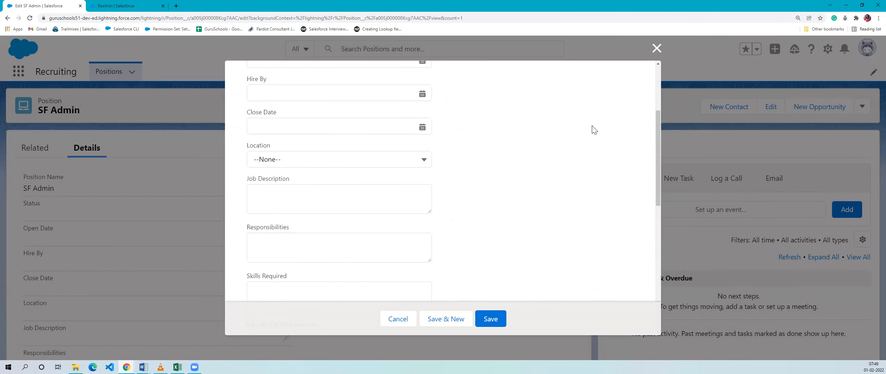
pyautogui.click(656, 49)
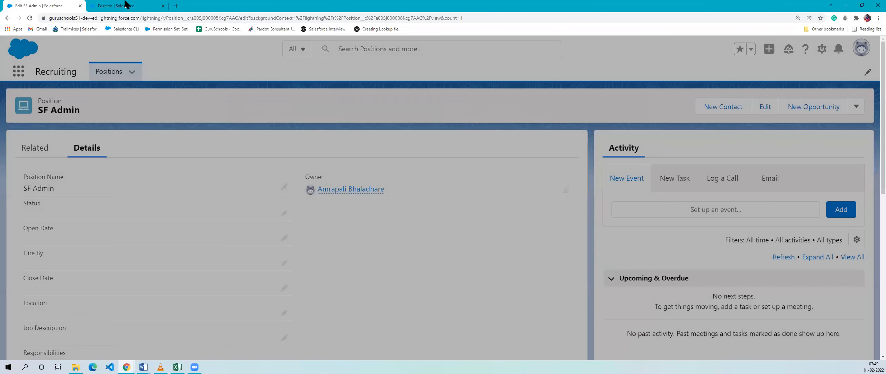
pyautogui.click(125, 4)
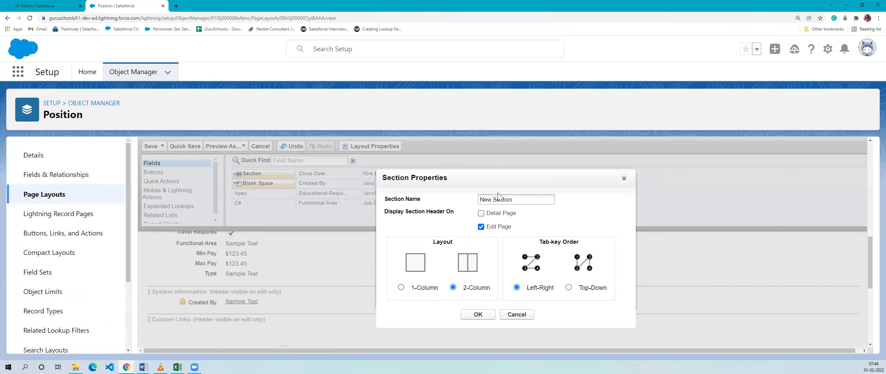
# - Name the new section Pay, enable its header on the Detail Page as well, and add it to the layout
pyautogui.click(480, 212)
pyautogui.tripleClick(507, 200)
pyautogui.press('BackSpace')
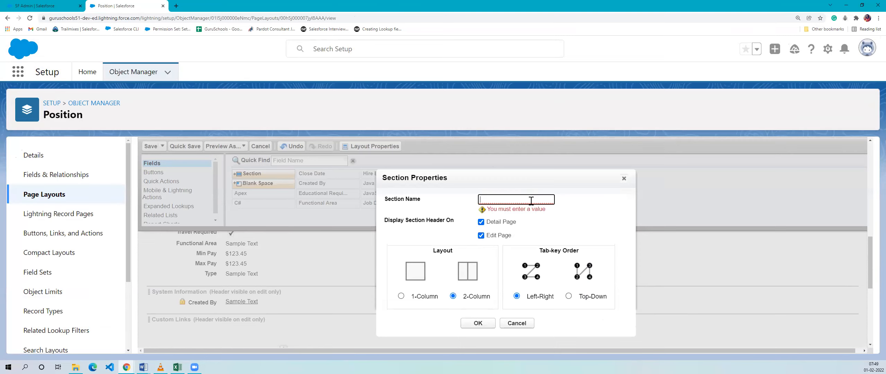
pyautogui.write('p')
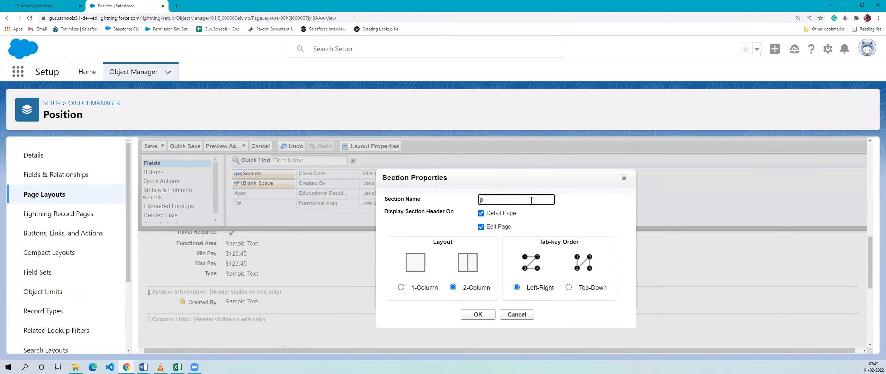
pyautogui.write('aPay')
pyautogui.click(478, 314)
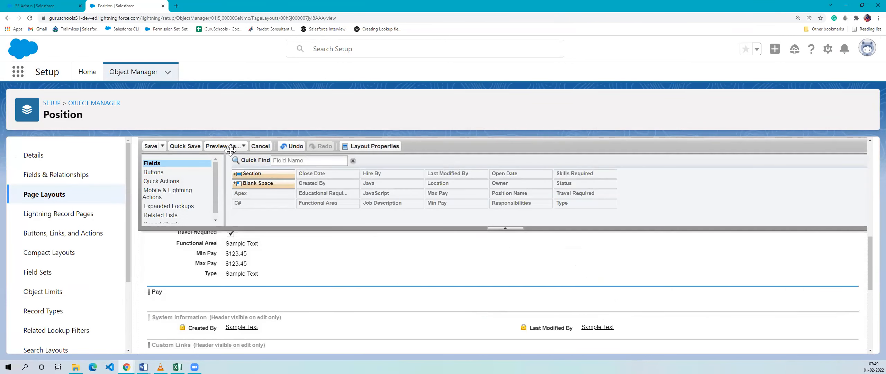
# - Move Min Pay into the first column and Max Pay into the second column of the Pay section
pyautogui.moveTo(225, 260); pyautogui.dragTo(231, 295)
pyautogui.moveTo(230, 254); pyautogui.dragTo(622, 287)
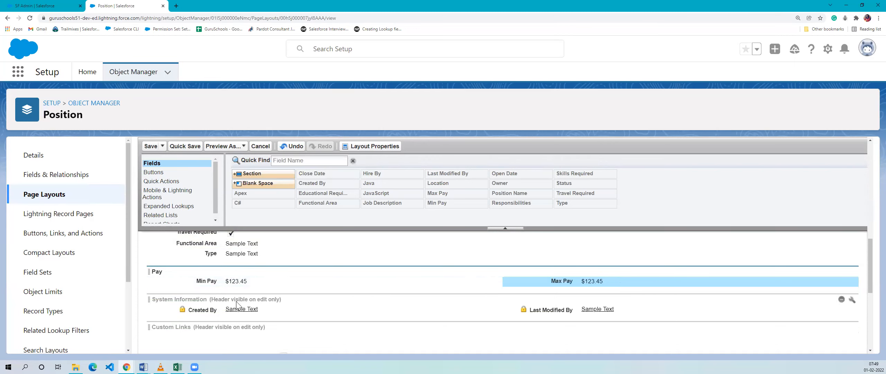
pyautogui.scroll(2, 237, 305)
pyautogui.scroll(2, 237, 304)
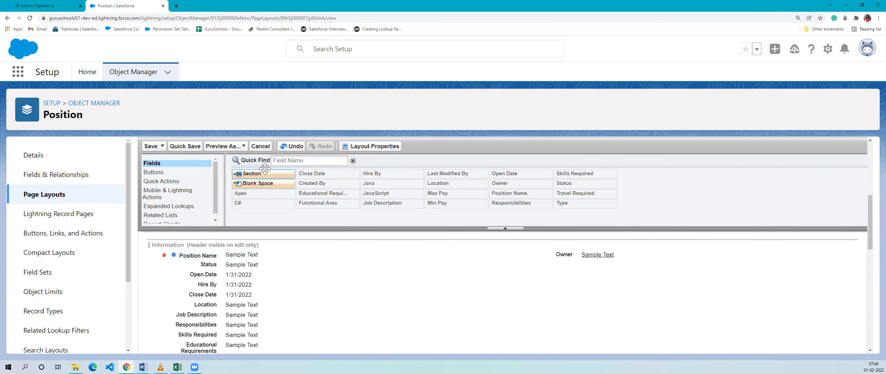
pyautogui.scroll(-2, 256, 260)
pyautogui.scroll(-1, 255, 260)
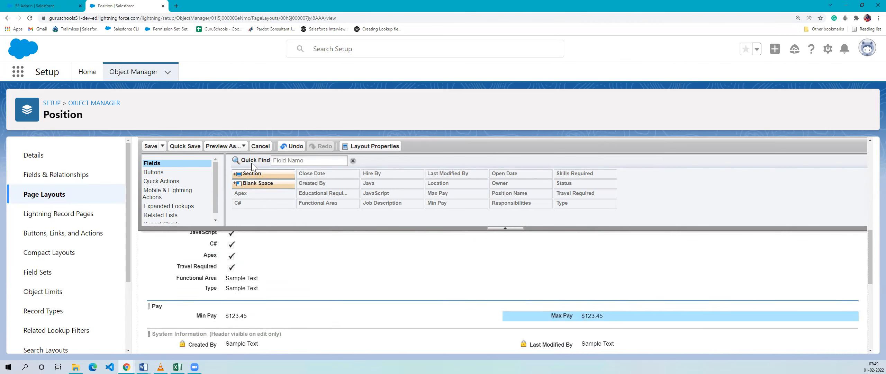
pyautogui.moveTo(254, 171); pyautogui.dragTo(251, 293)
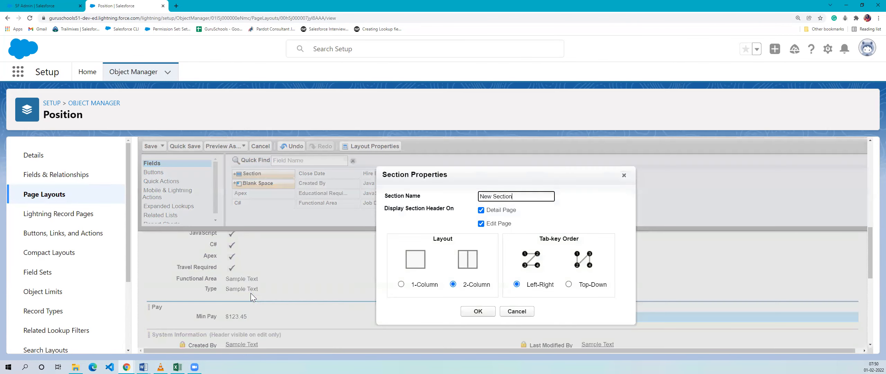
pyautogui.click(623, 176)
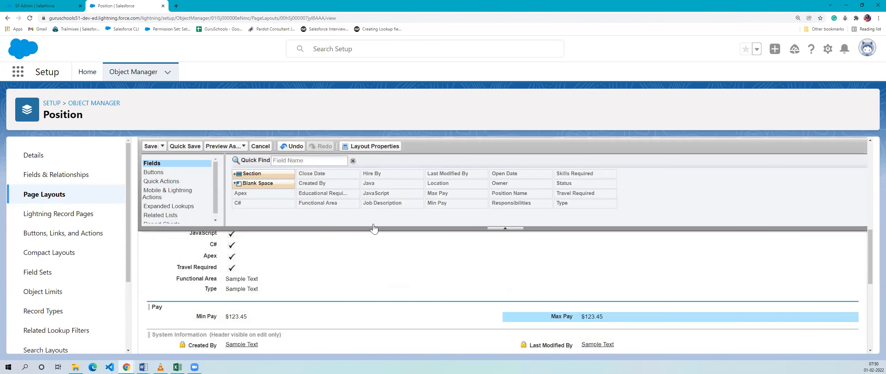
# - Insert a two-column section named Languages between the Information fields and the Pay section
pyautogui.scroll(-1, 220, 198)
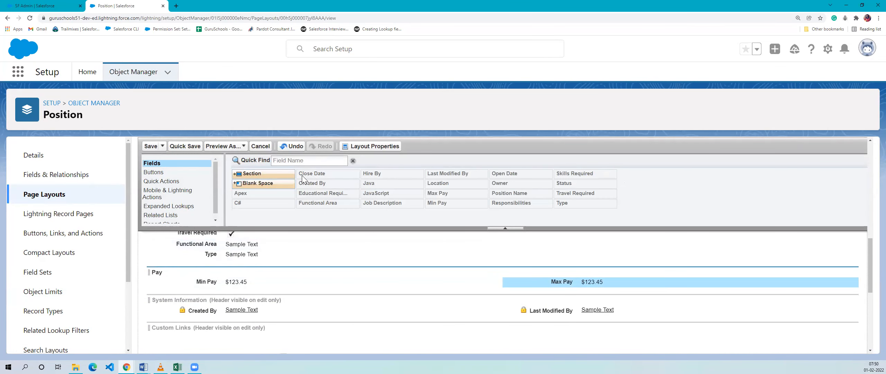
pyautogui.moveTo(250, 246); pyautogui.dragTo(274, 304)
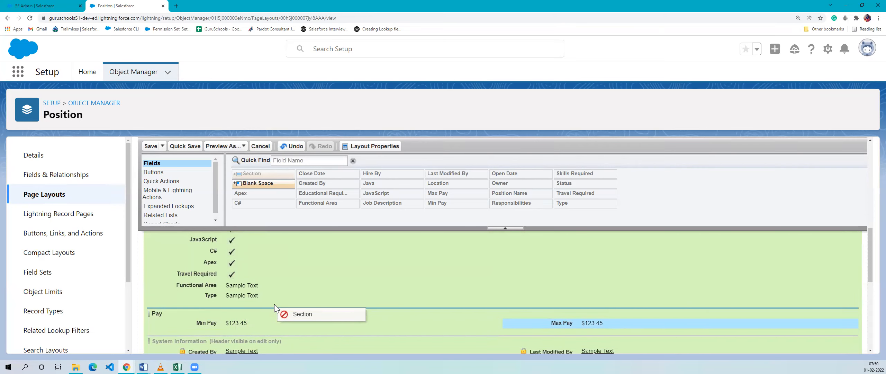
pyautogui.moveTo(274, 304); pyautogui.dragTo(276, 299)
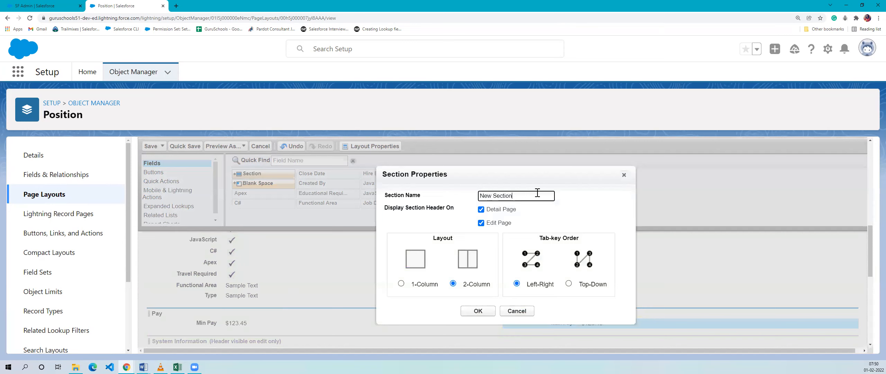
pyautogui.moveTo(513, 196); pyautogui.dragTo(473, 195)
pyautogui.write('Language s')
pyautogui.click(477, 311)
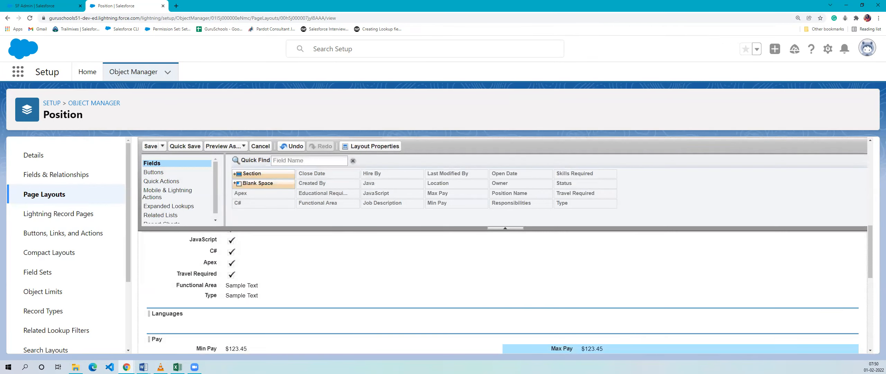
# - Move Java and JavaScript into the first column and C# and Apex into the second column of the Languages section
pyautogui.scroll(-2, 273, 279)
pyautogui.scroll(3, 273, 279)
pyautogui.scroll(-1, 273, 280)
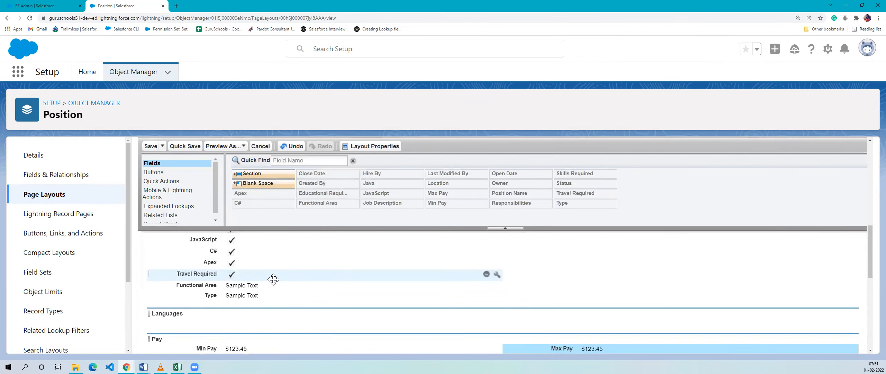
pyautogui.moveTo(246, 242); pyautogui.dragTo(252, 312)
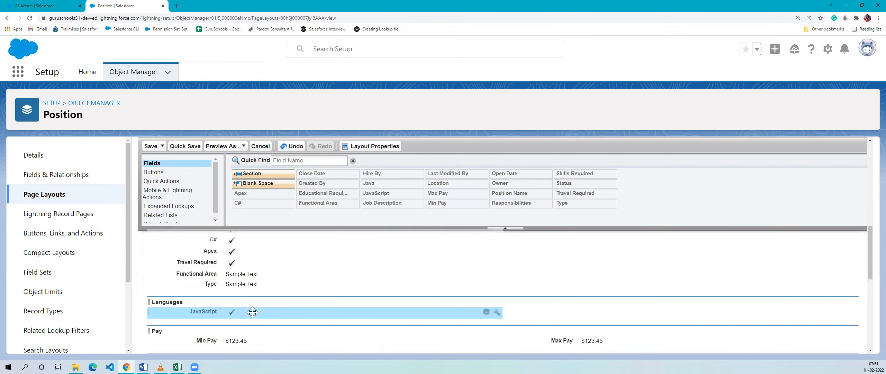
pyautogui.moveTo(242, 239); pyautogui.dragTo(625, 272)
pyautogui.scroll(1, 329, 263)
pyautogui.moveTo(247, 239); pyautogui.dragTo(585, 305)
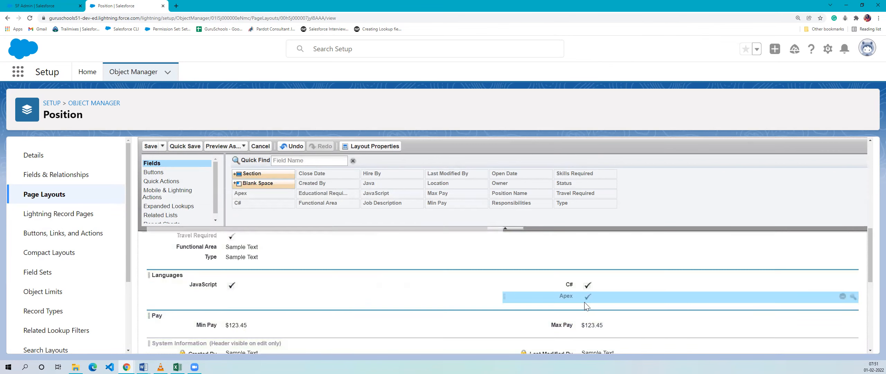
pyautogui.scroll(1, 336, 290)
pyautogui.moveTo(222, 259); pyautogui.dragTo(229, 312)
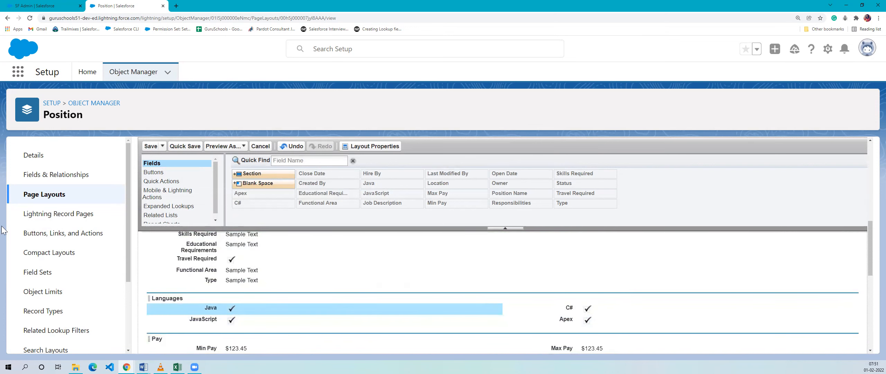
# - Move Close Date and Hire By to the second column of the Information section, with Hire By directly below Owner
pyautogui.scroll(5, 301, 272)
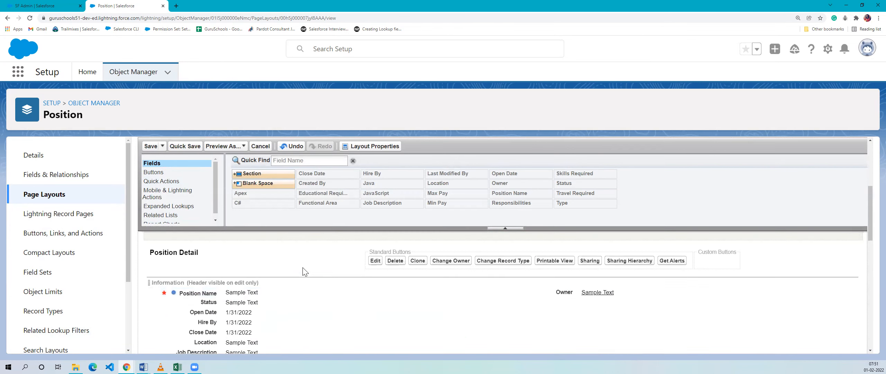
pyautogui.scroll(-10, 302, 267)
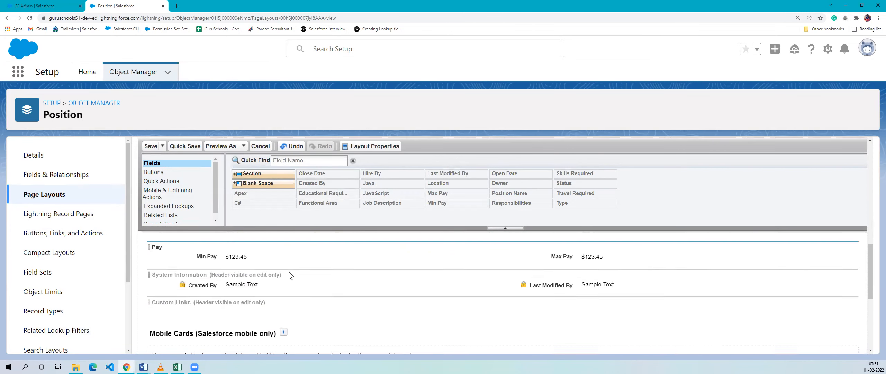
pyautogui.scroll(2, 290, 275)
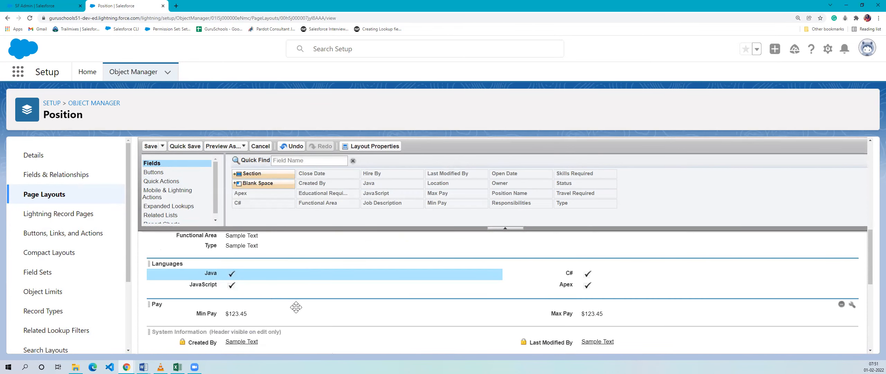
pyautogui.scroll(6, 296, 306)
pyautogui.scroll(-5, 294, 306)
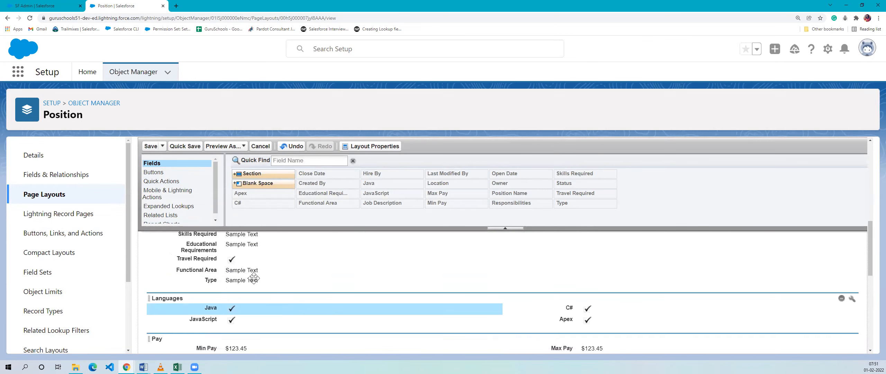
pyautogui.scroll(3, 306, 281)
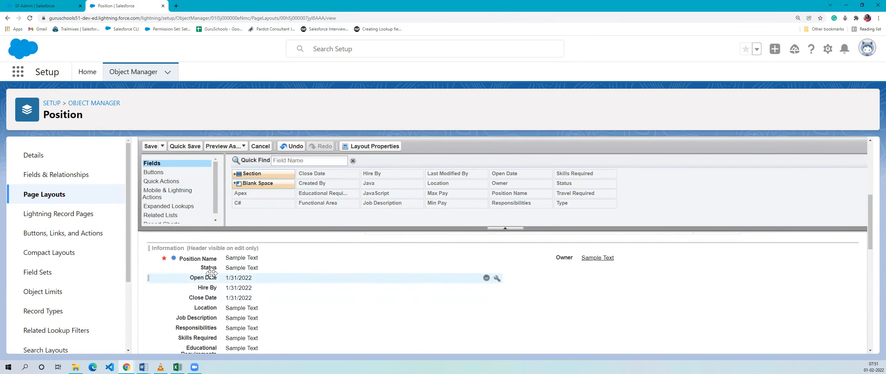
pyautogui.moveTo(221, 298); pyautogui.dragTo(562, 296)
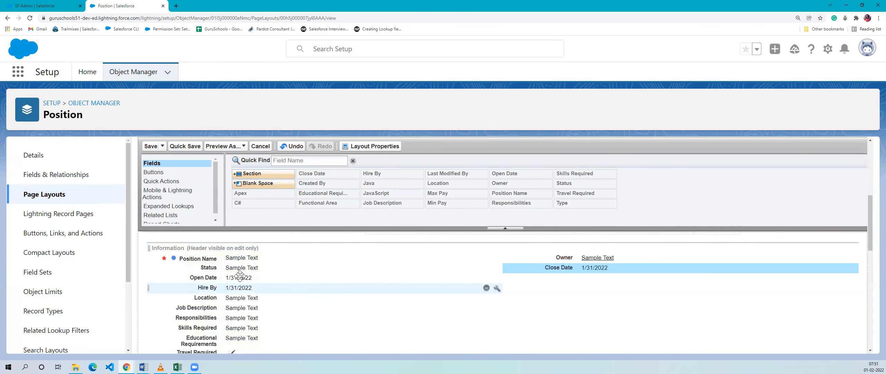
pyautogui.click(359, 290)
pyautogui.moveTo(360, 290); pyautogui.dragTo(607, 267)
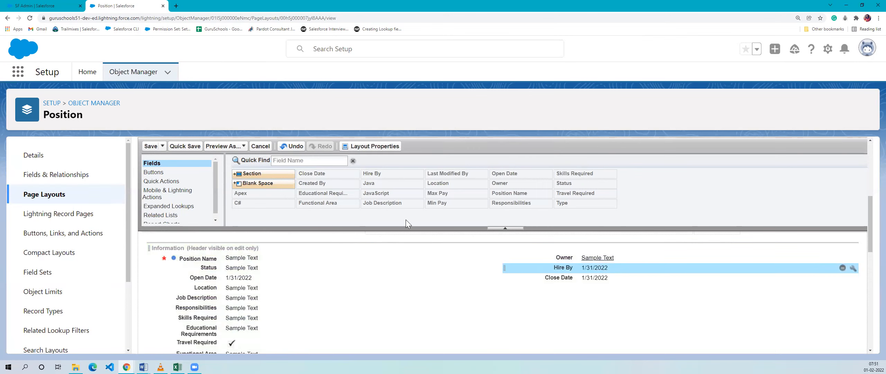
pyautogui.click(585, 321)
# - Review the rearranged layout sections and the Standard Buttons and Custom Buttons areas of Position Detail
pyautogui.scroll(-3, 352, 259)
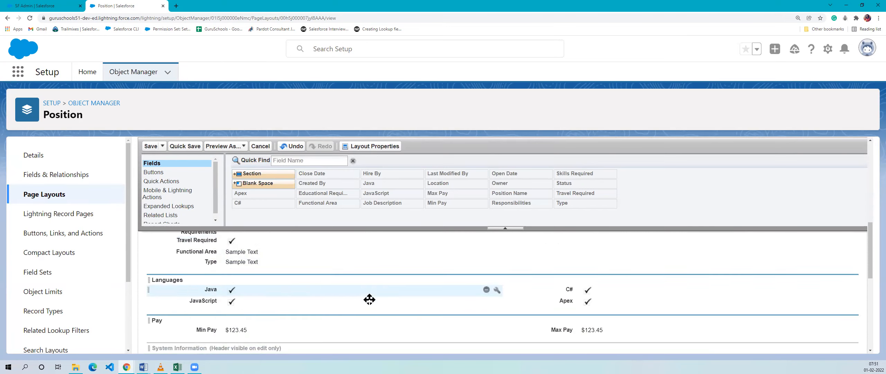
pyautogui.scroll(3, 376, 303)
pyautogui.scroll(3, 376, 302)
pyautogui.scroll(-2, 398, 312)
pyautogui.scroll(1, 352, 290)
pyautogui.moveTo(350, 286); pyautogui.dragTo(725, 294)
pyautogui.click(555, 283)
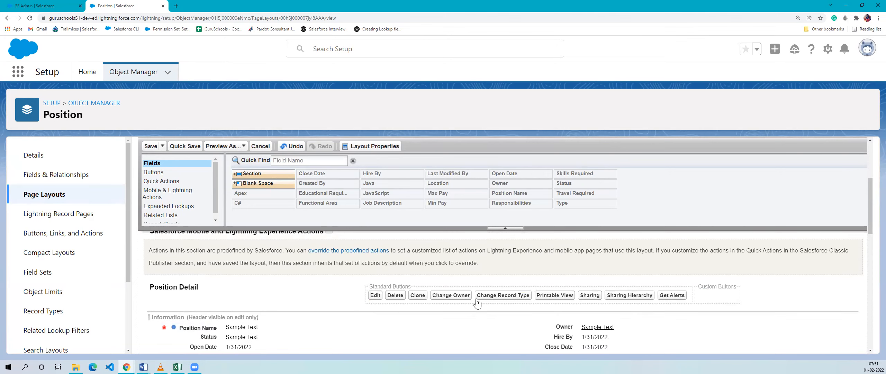
pyautogui.moveTo(477, 302); pyautogui.dragTo(750, 306)
pyautogui.click(755, 304)
# - Examine the available Mobile & Lightning Actions against the layout's action sections, and list the available Quick Actions
pyautogui.scroll(-1, 190, 198)
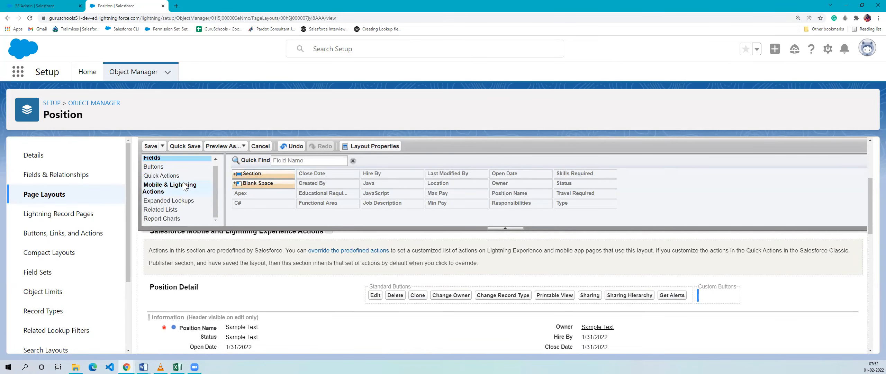
pyautogui.click(184, 187)
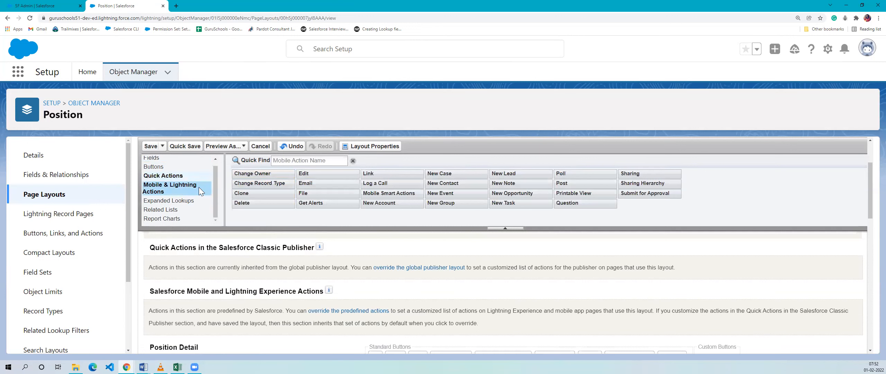
pyautogui.scroll(-2, 347, 215)
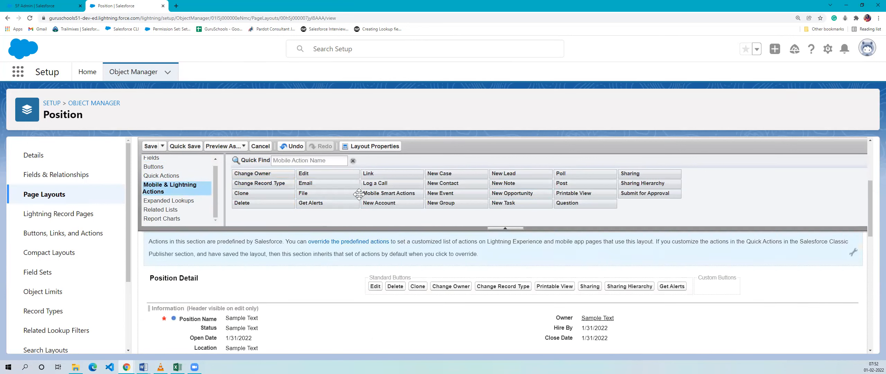
pyautogui.scroll(2, 296, 266)
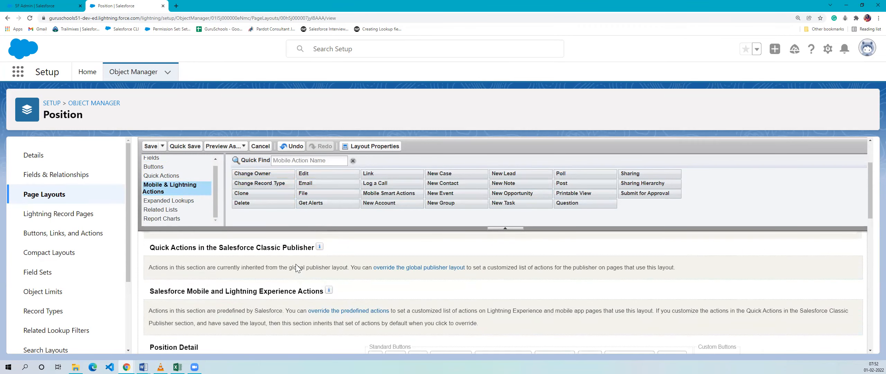
pyautogui.click(190, 175)
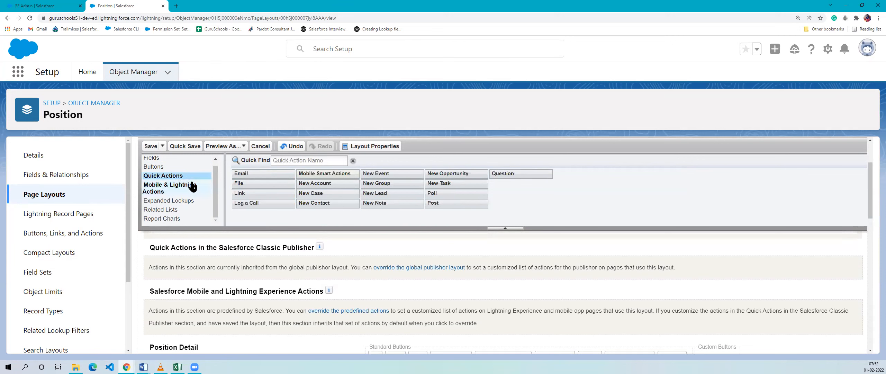
# - Compare the available Mobile & Lightning Actions with the available Quick Actions, leaving the Quick Actions listed
pyautogui.click(193, 187)
pyautogui.click(195, 177)
pyautogui.click(193, 186)
pyautogui.click(198, 175)
pyautogui.click(195, 187)
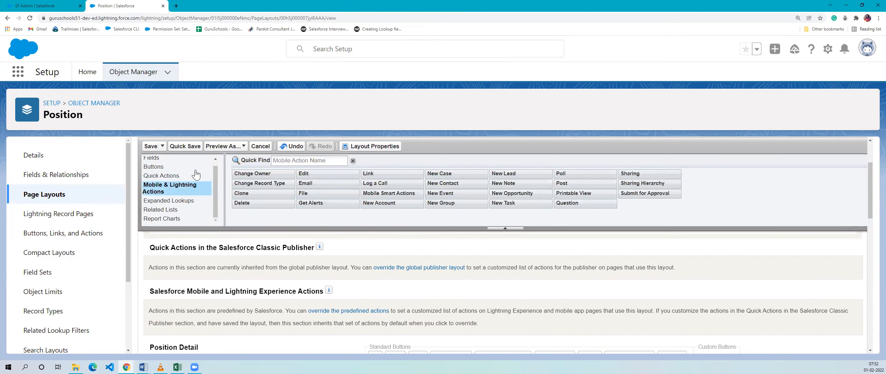
pyautogui.click(192, 176)
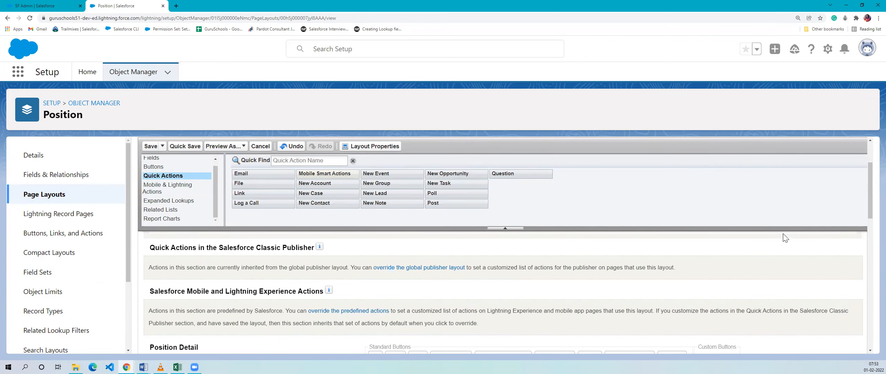
# - Try to add actions such as File and Link to the inherited Quick Actions in the Salesforce Classic Publisher section
pyautogui.moveTo(256, 193); pyautogui.dragTo(258, 270)
pyautogui.moveTo(260, 183); pyautogui.dragTo(281, 277)
pyautogui.moveTo(277, 179); pyautogui.dragTo(300, 267)
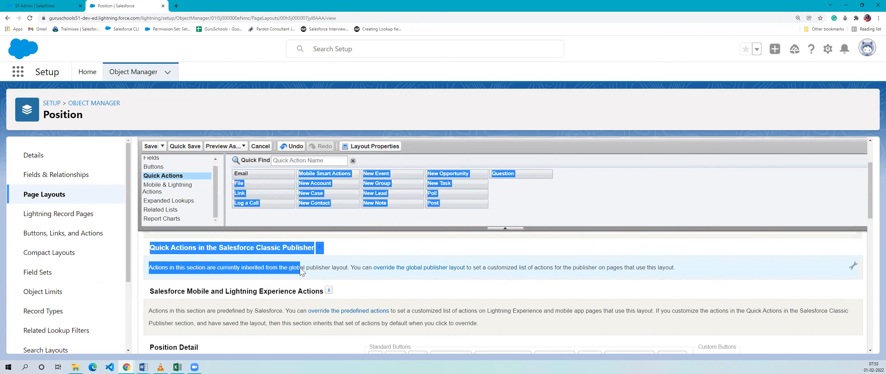
pyautogui.moveTo(273, 204); pyautogui.dragTo(330, 267)
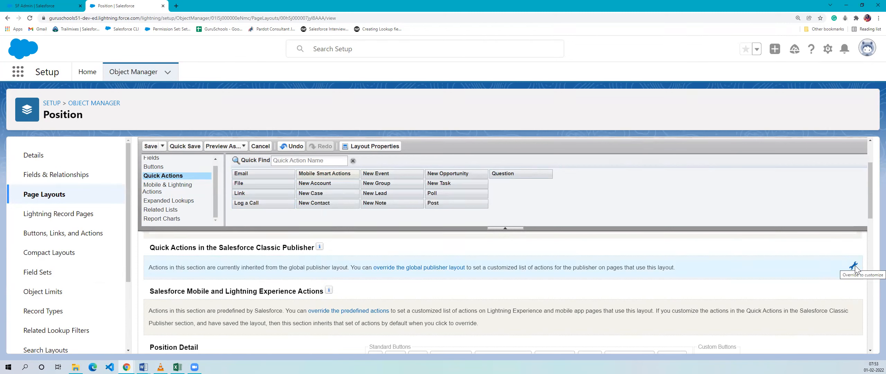
# - Override the inherited Salesforce Classic Publisher quick actions and the predefined Salesforce Mobile and Lightning Experience Actions to make both sections customizable
pyautogui.click(853, 265)
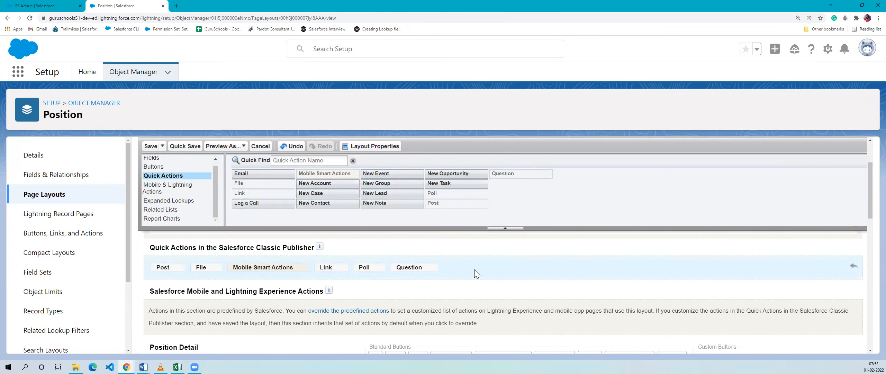
pyautogui.scroll(-1, 364, 299)
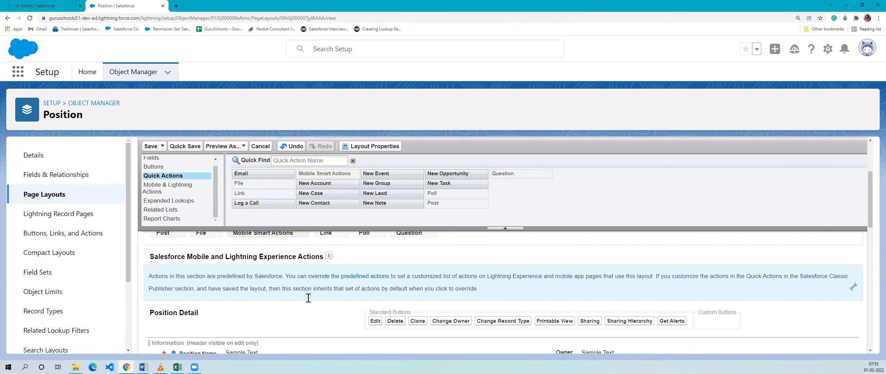
pyautogui.click(852, 286)
# - Examine the layout's Mobile Cards section and its Open Activities, Activity History, and Notes & Attachments related lists
pyautogui.scroll(-10, 355, 299)
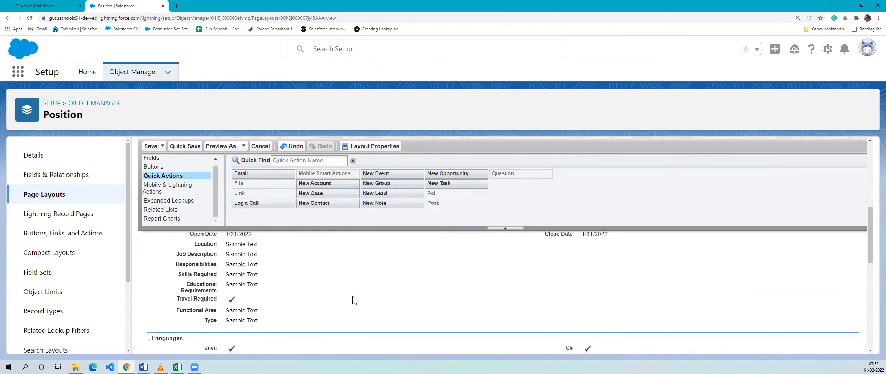
pyautogui.scroll(-3, 243, 294)
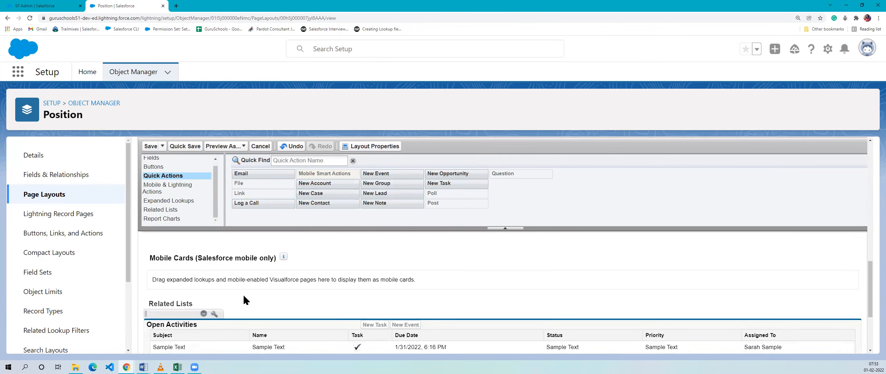
pyautogui.scroll(-1, 247, 294)
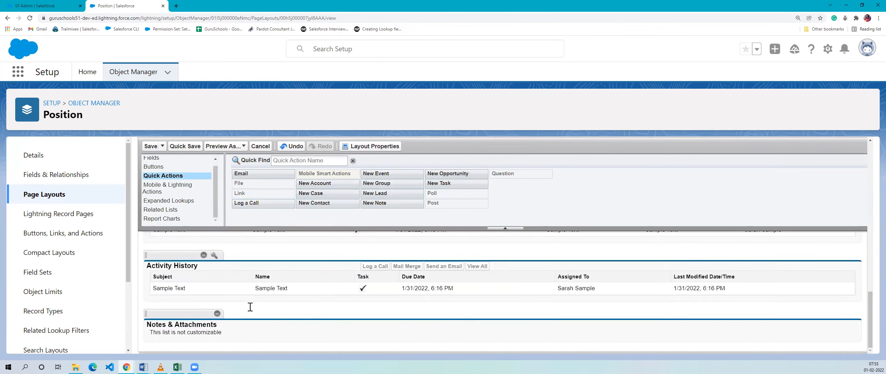
pyautogui.scroll(1, 250, 306)
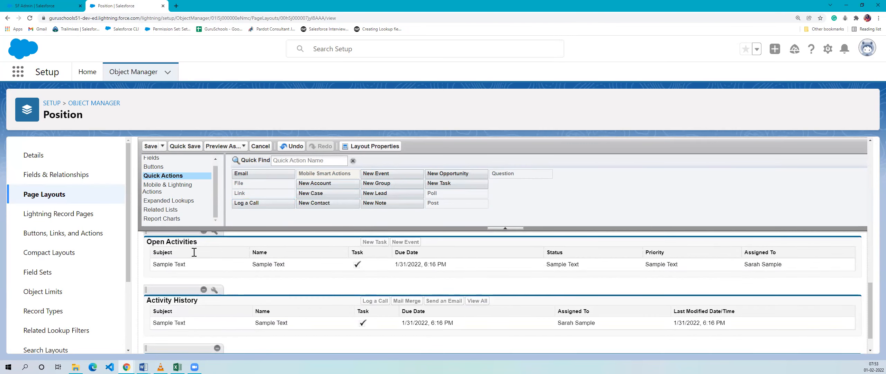
pyautogui.scroll(-1, 275, 290)
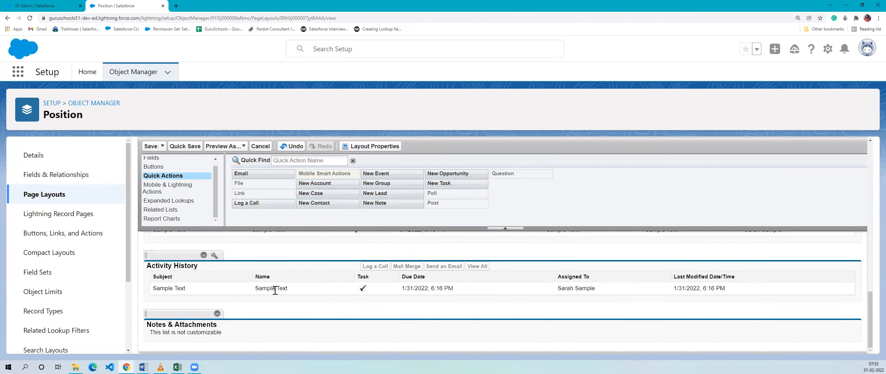
pyautogui.scroll(1, 462, 213)
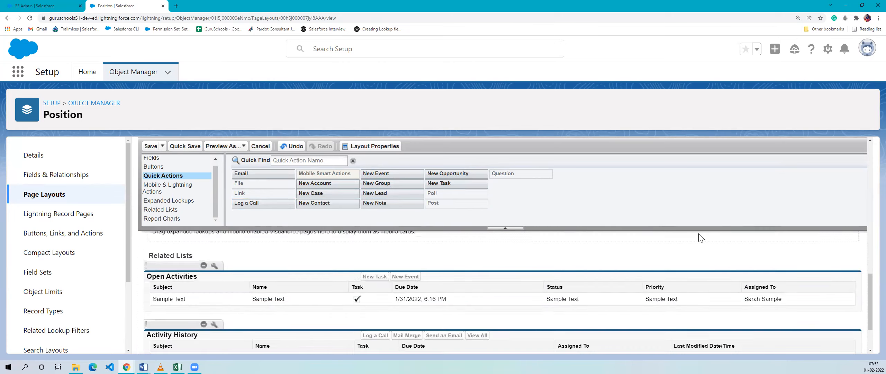
pyautogui.scroll(-1, 326, 290)
pyautogui.scroll(1, 381, 242)
pyautogui.scroll(-1, 236, 271)
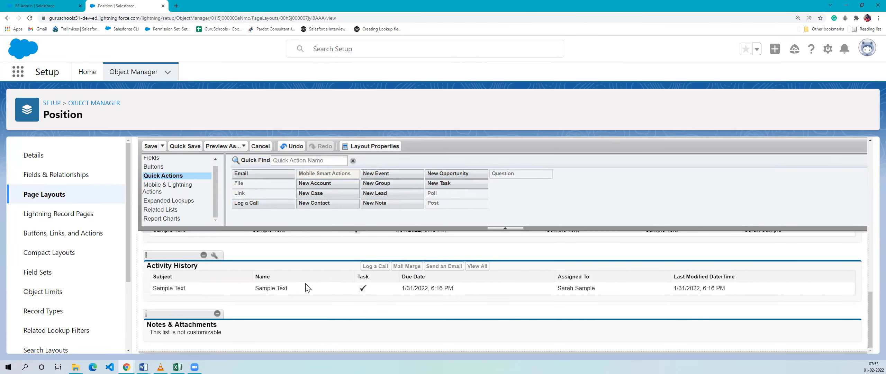
pyautogui.scroll(1, 173, 239)
pyautogui.scroll(-1, 169, 240)
# - Display the available Related Lists and compare them with the related lists already placed on the layout
pyautogui.click(176, 209)
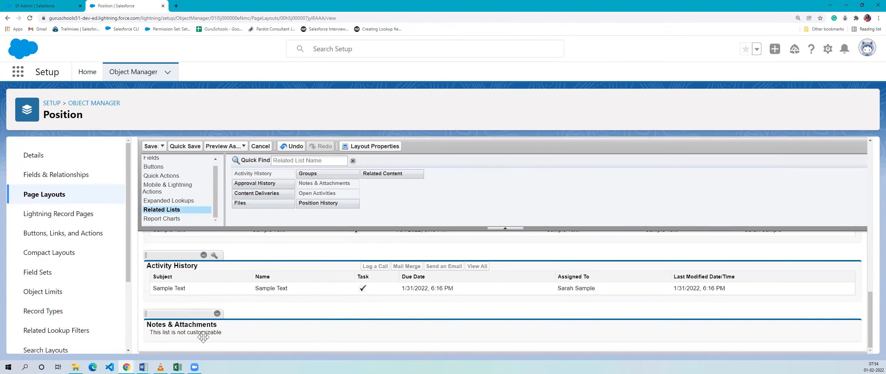
pyautogui.scroll(2, 206, 327)
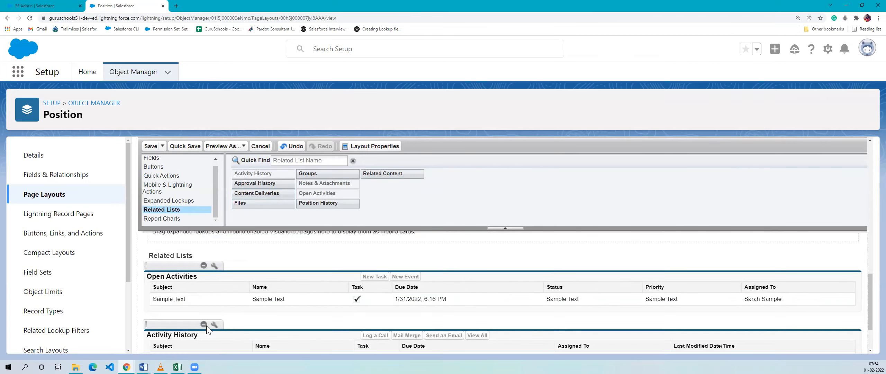
pyautogui.scroll(1, 221, 326)
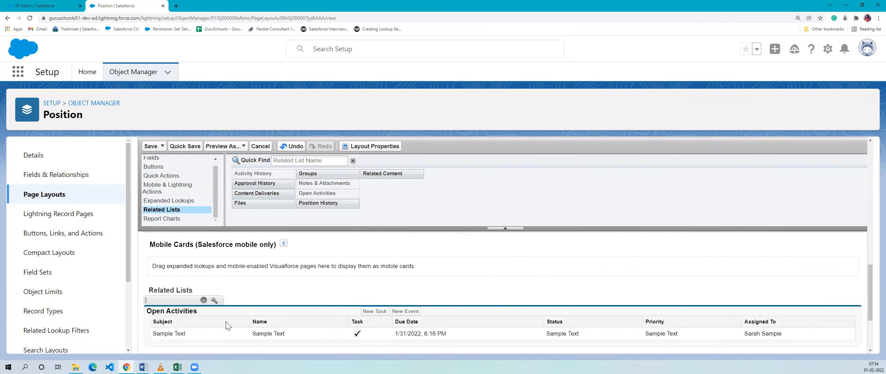
pyautogui.scroll(-2, 294, 296)
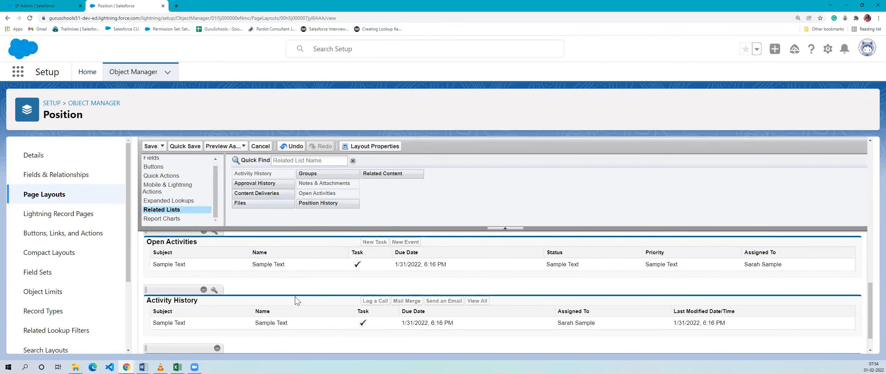
pyautogui.scroll(1, 273, 298)
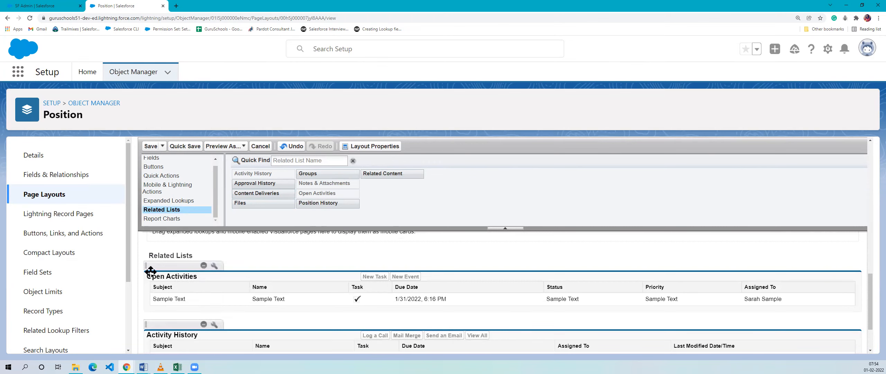
# - Review the whole Position layout, from the Lightning actions and Position Detail buttons through the Information, Languages, and Pay sections to the related lists
pyautogui.scroll(3, 190, 284)
pyautogui.scroll(3, 189, 284)
pyautogui.scroll(3, 192, 287)
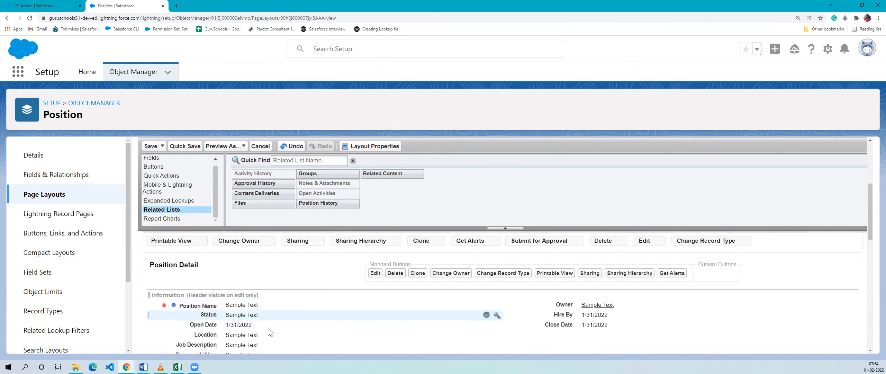
pyautogui.scroll(-3, 294, 328)
pyautogui.scroll(-3, 294, 331)
pyautogui.scroll(8, 293, 330)
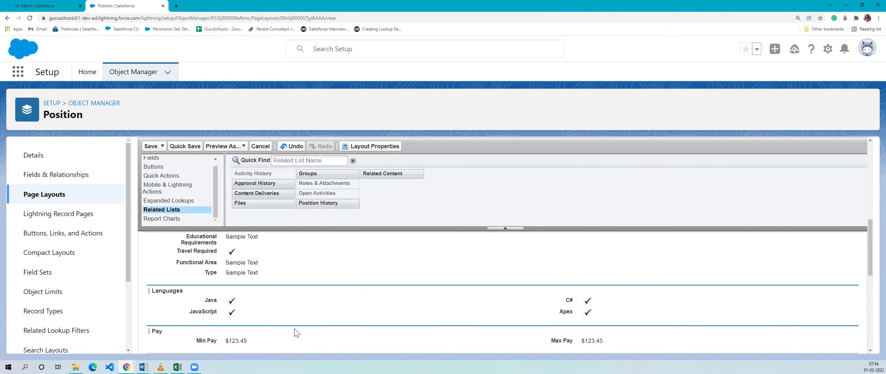
pyautogui.scroll(3, 239, 307)
pyautogui.scroll(-6, 256, 301)
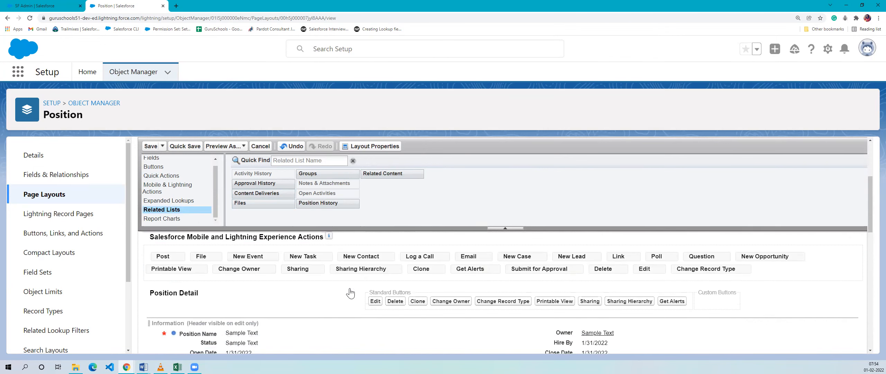
pyautogui.scroll(1, 272, 293)
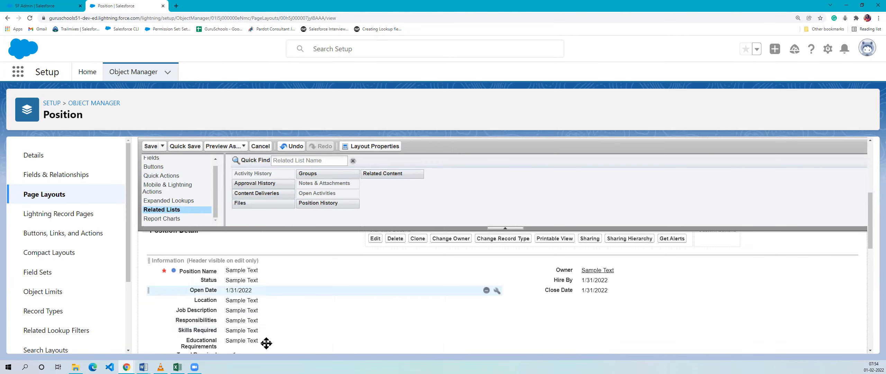
pyautogui.scroll(1, 293, 305)
pyautogui.scroll(-8, 320, 319)
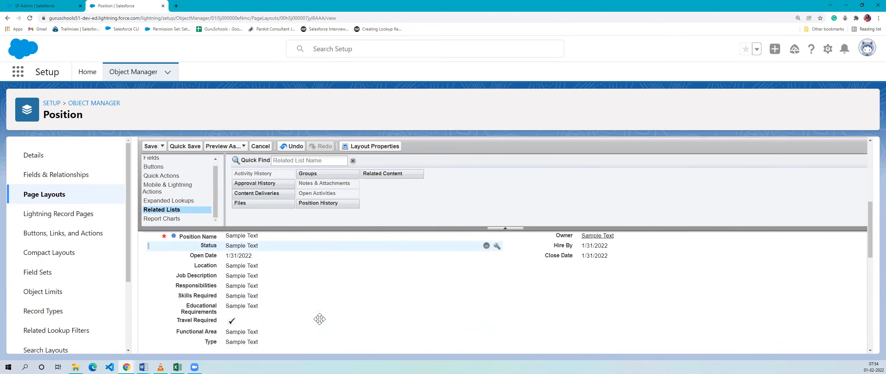
pyautogui.scroll(-10, 344, 291)
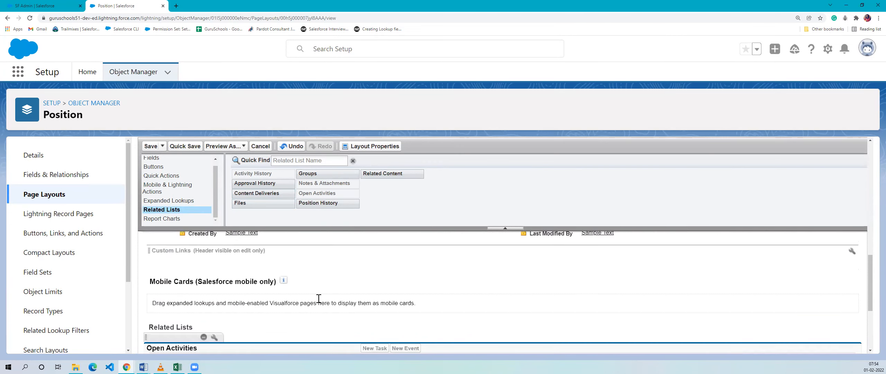
pyautogui.scroll(12, 254, 302)
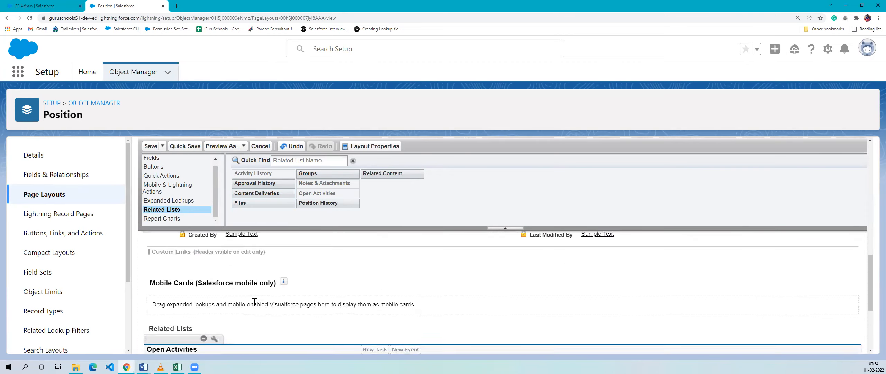
pyautogui.scroll(-12, 253, 302)
pyautogui.scroll(12, 304, 302)
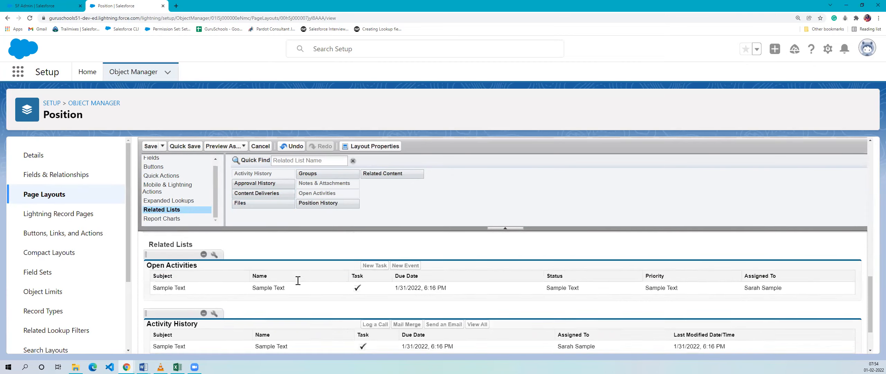
pyautogui.scroll(-12, 303, 302)
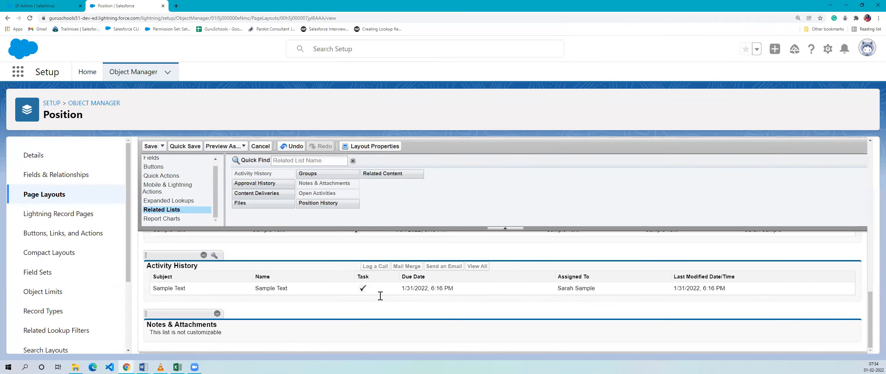
pyautogui.scroll(15, 381, 296)
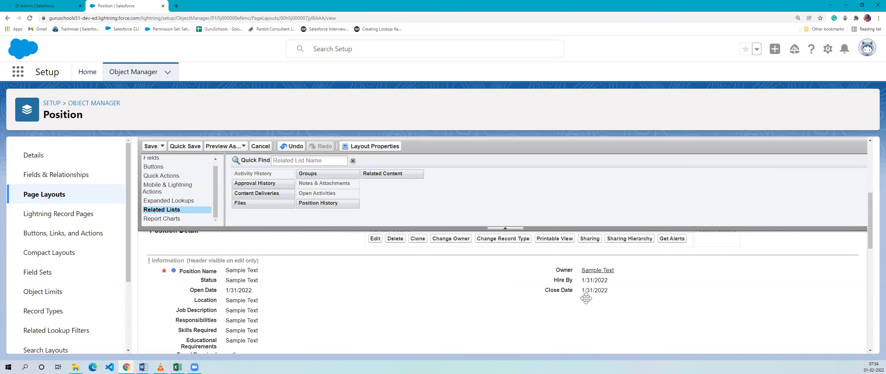
pyautogui.scroll(-5, 393, 294)
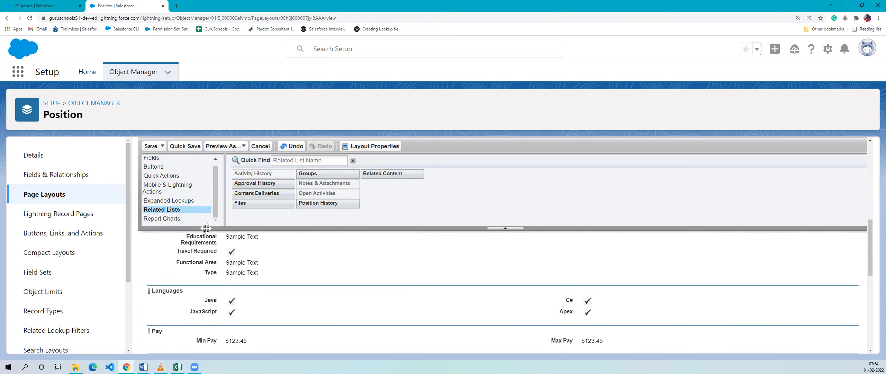
# - Save the Position page layout and reload the SF Admin position record in its own browser tab
pyautogui.click(150, 145)
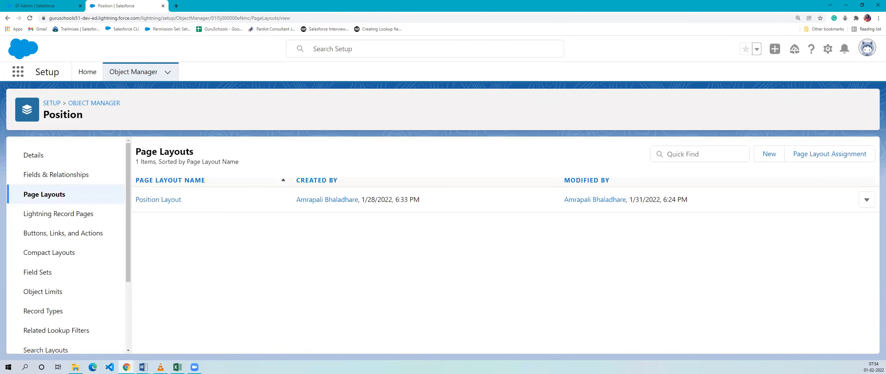
pyautogui.click(54, 10)
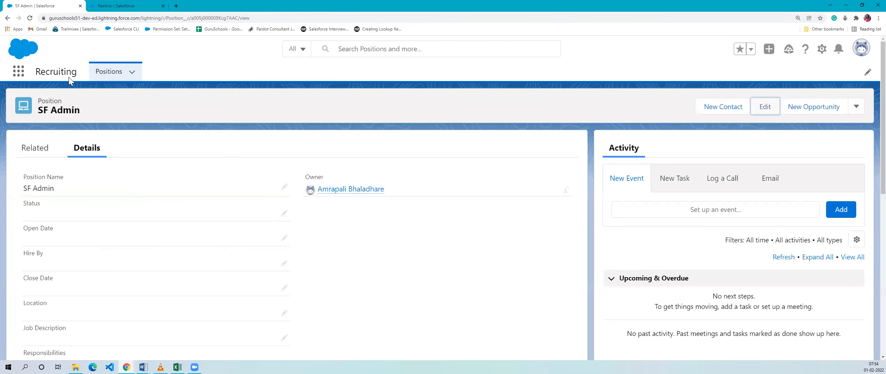
pyautogui.click(30, 19)
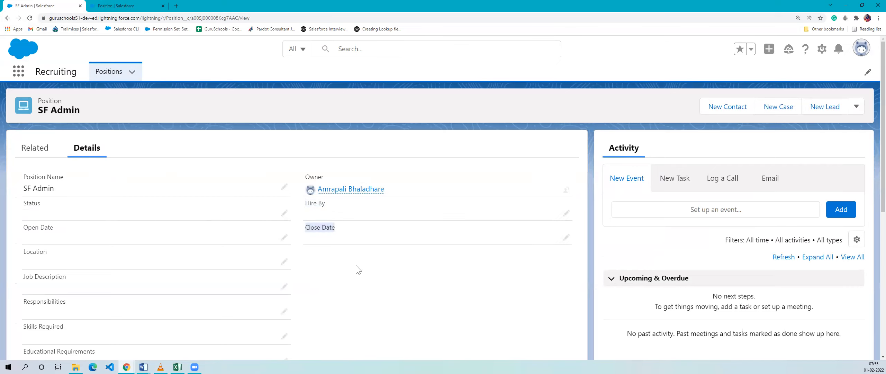
# - Check the field columns and the Languages and Pay sections in the SF Admin record's details
pyautogui.scroll(-7, 358, 265)
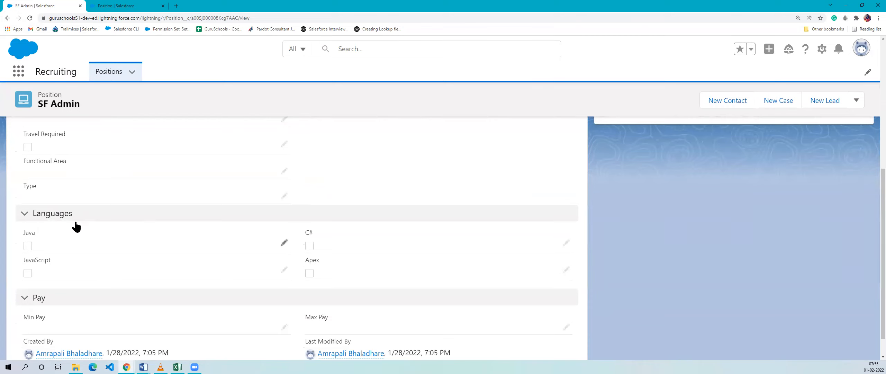
pyautogui.scroll(-1, 97, 307)
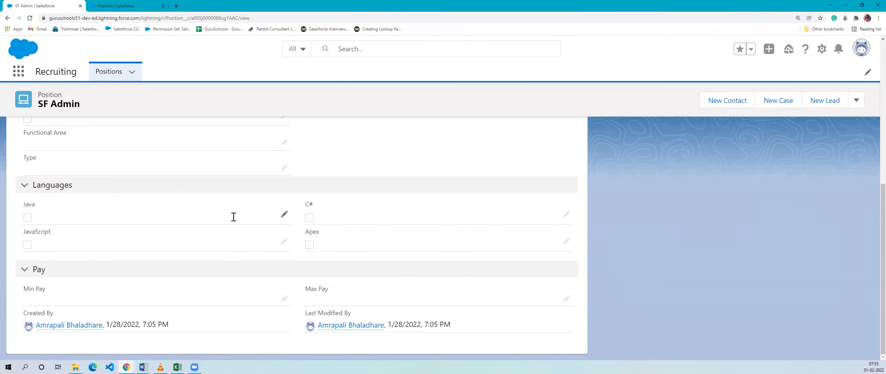
pyautogui.scroll(8, 386, 200)
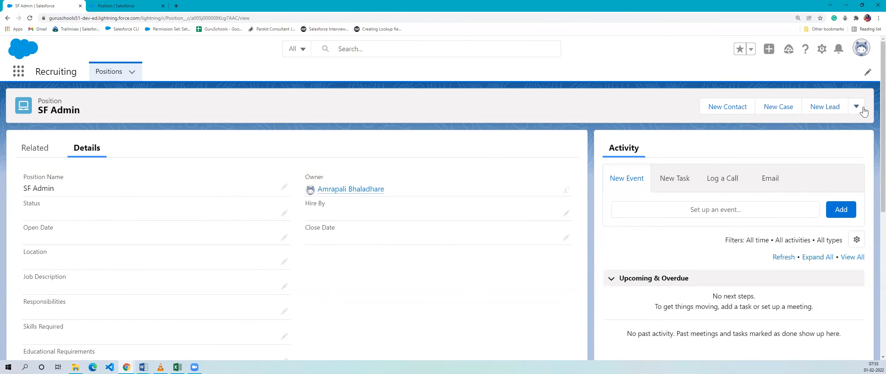
# - Open the SF Admin position's edit form, review its fields from Position Name through Type, and close it without saving
pyautogui.click(861, 110)
pyautogui.click(808, 269)
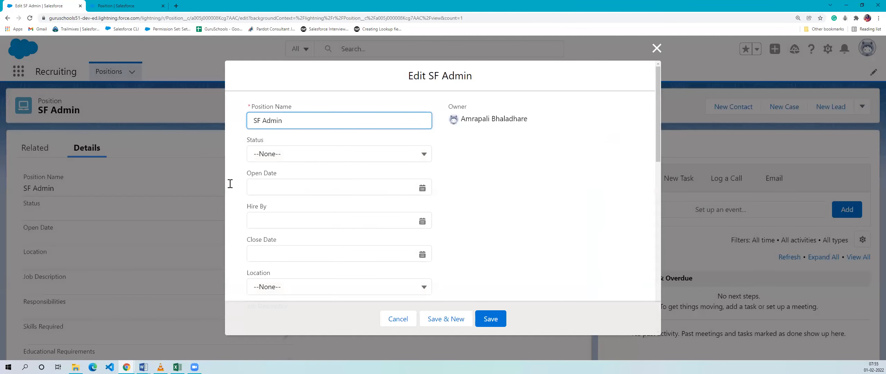
pyautogui.scroll(-15, 310, 181)
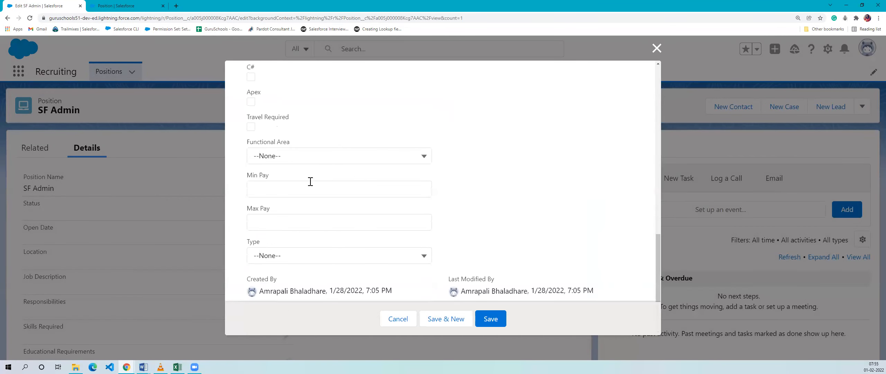
pyautogui.scroll(4, 365, 179)
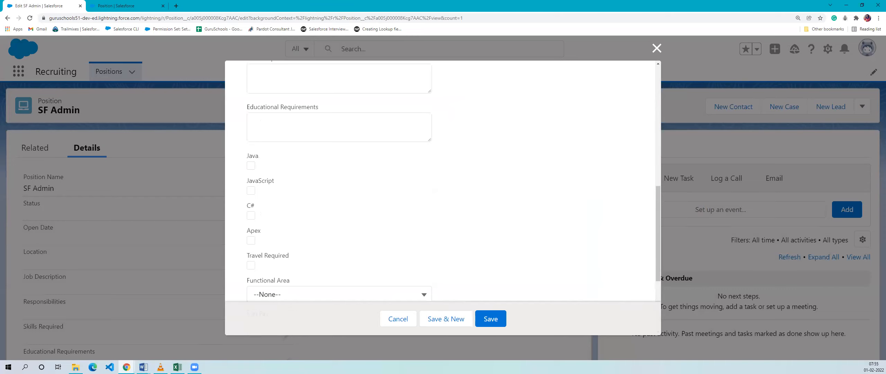
pyautogui.scroll(-4, 439, 152)
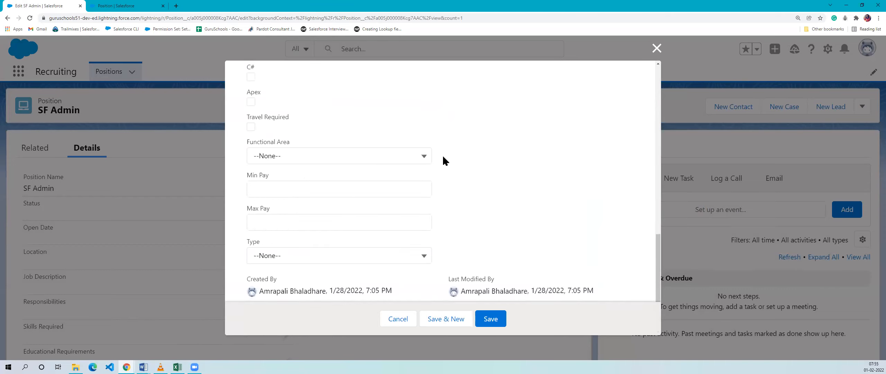
pyautogui.scroll(9, 408, 218)
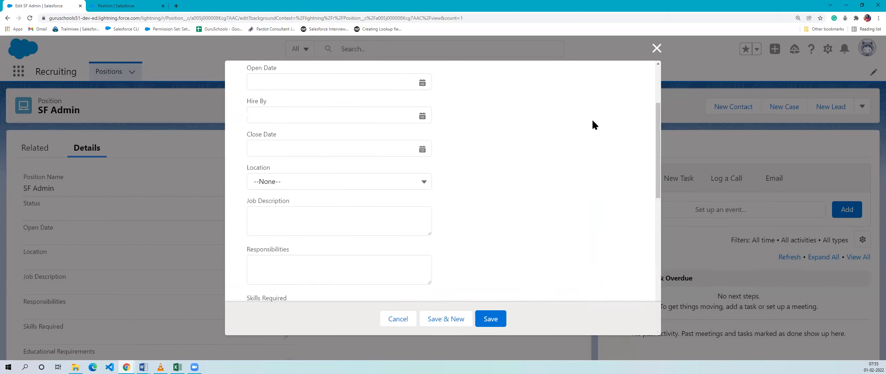
pyautogui.click(656, 49)
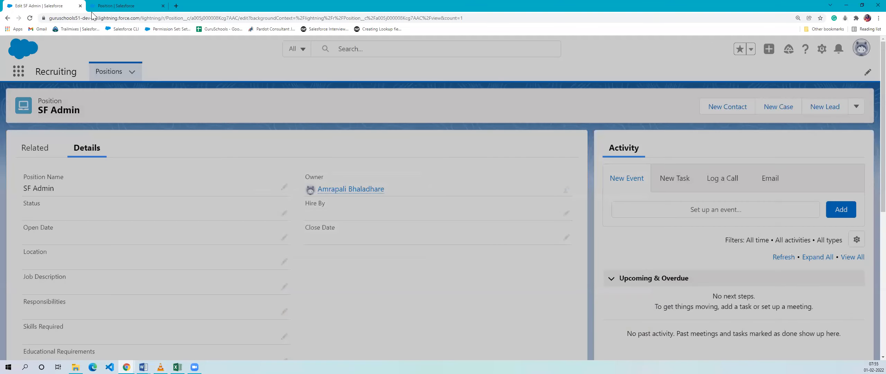
# - Reload the SF Admin record, reopen its edit form to recheck the field arrangement, and close the form unsaved
pyautogui.click(30, 19)
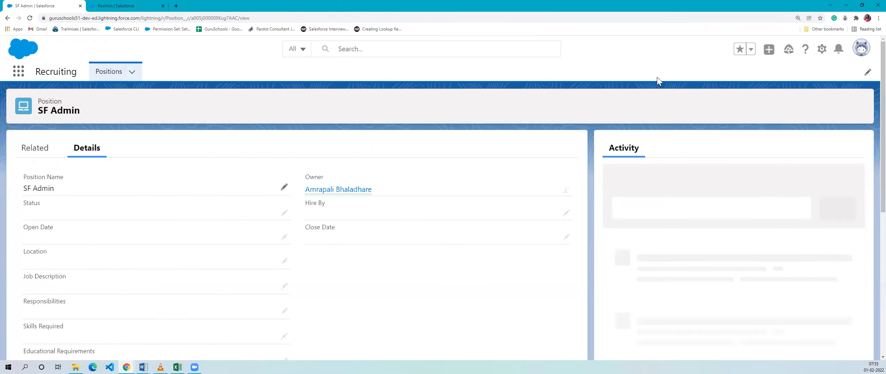
pyautogui.click(856, 106)
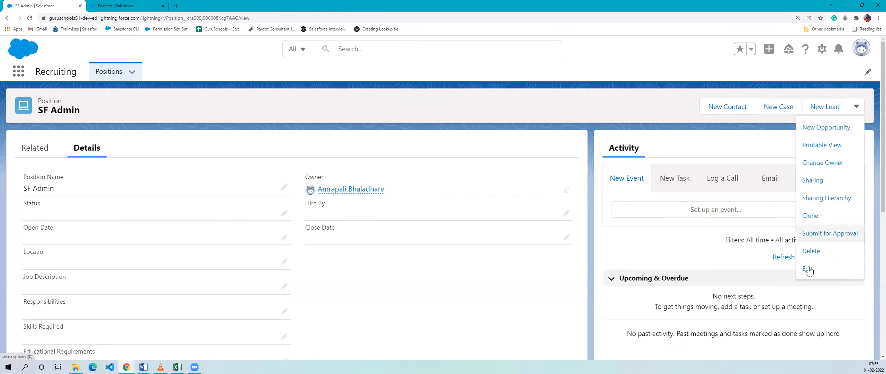
pyautogui.click(810, 268)
pyautogui.scroll(-6, 506, 174)
pyautogui.scroll(-8, 506, 174)
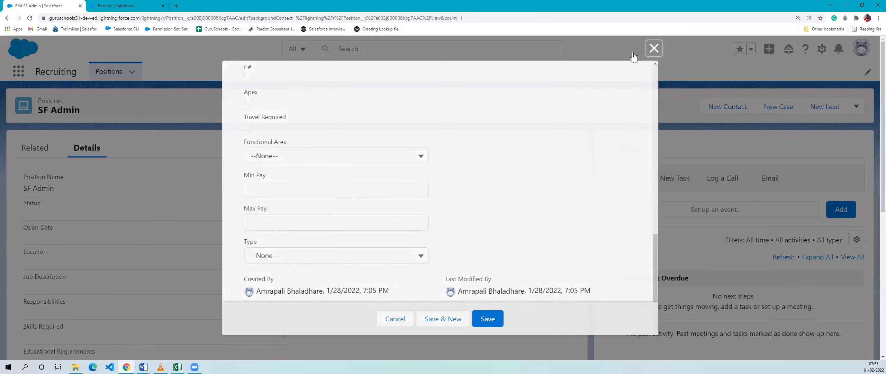
pyautogui.click(656, 47)
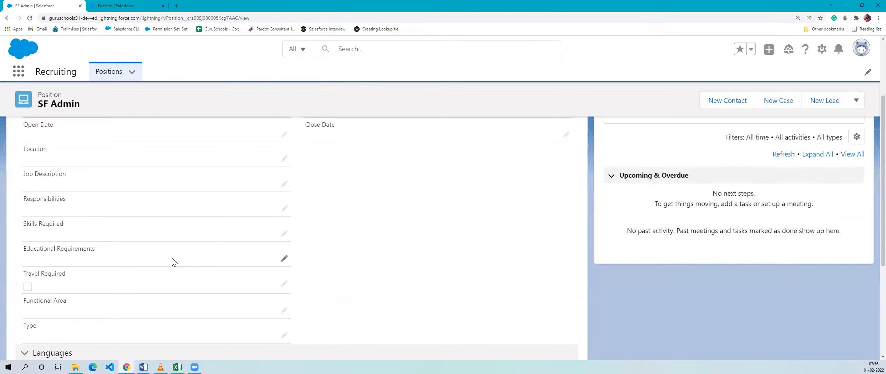
# - Compare the SF Admin record's detail fields with its Languages and Pay sections
pyautogui.scroll(-5, 158, 298)
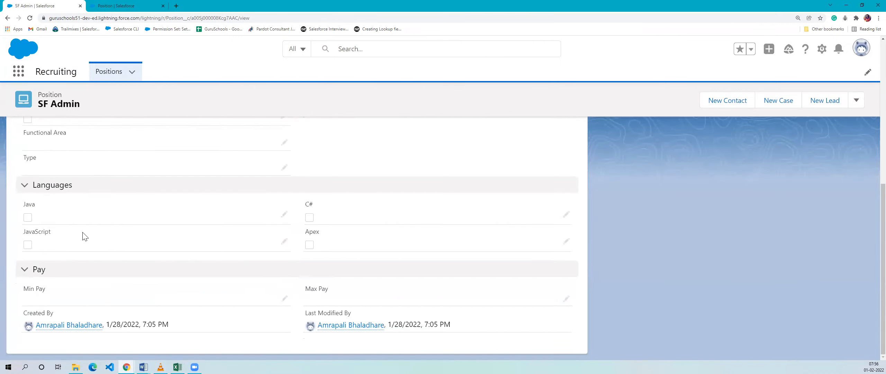
pyautogui.scroll(5, 211, 241)
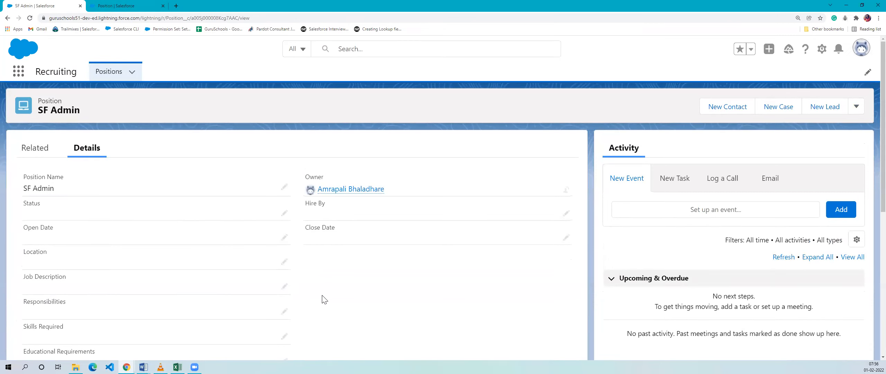
pyautogui.scroll(-5, 320, 298)
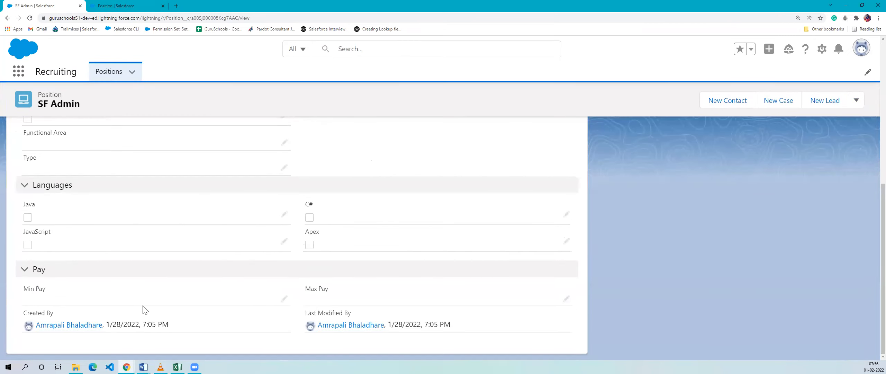
pyautogui.scroll(3, 145, 309)
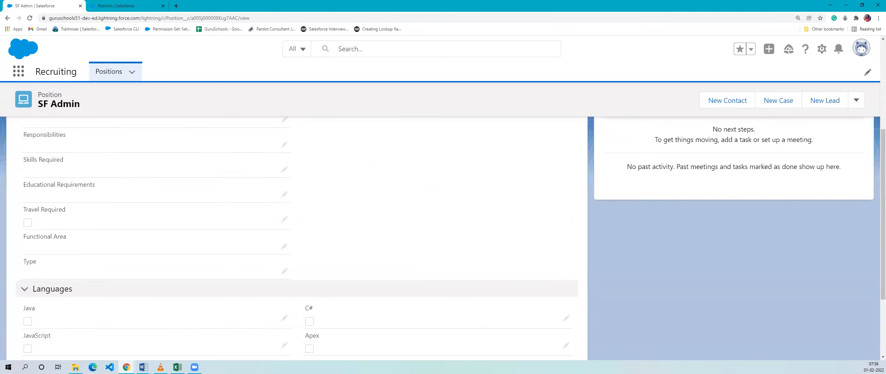
# - Return to the Position object's Page Layouts list in Setup and review the Position Layout entry
pyautogui.click(144, 367)
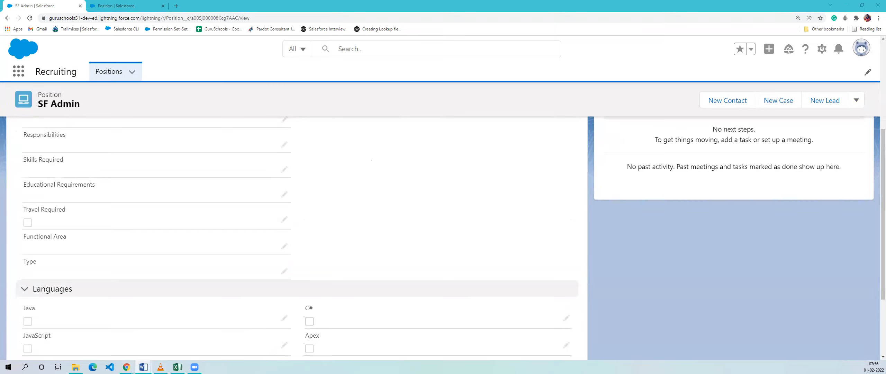
pyautogui.click(116, 5)
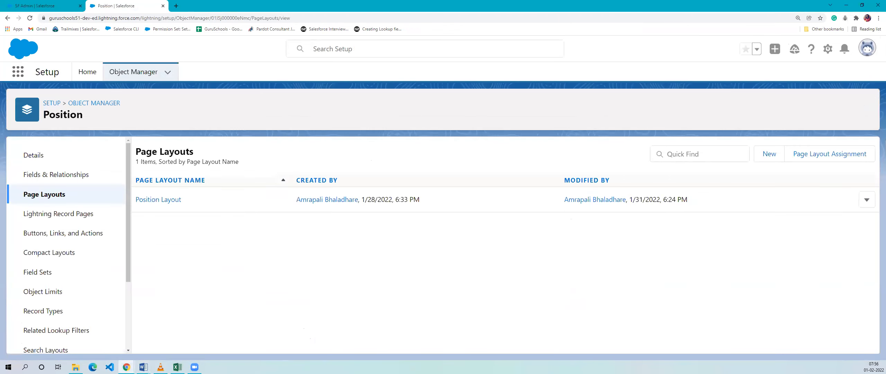
pyautogui.moveTo(210, 205); pyautogui.dragTo(110, 203)
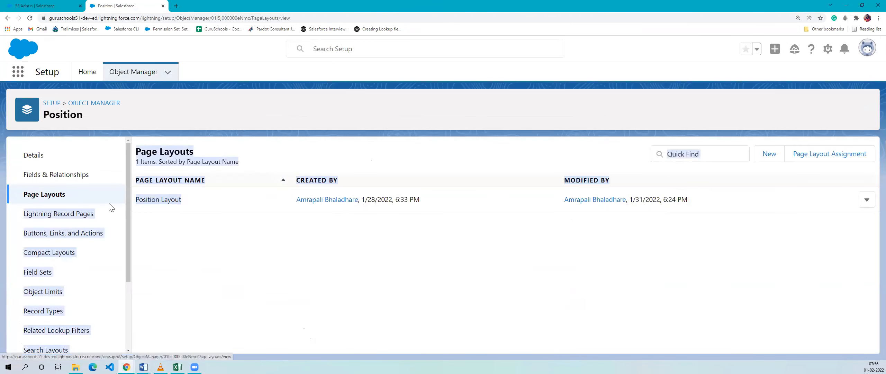
pyautogui.moveTo(192, 197); pyautogui.dragTo(137, 197)
pyautogui.click(164, 243)
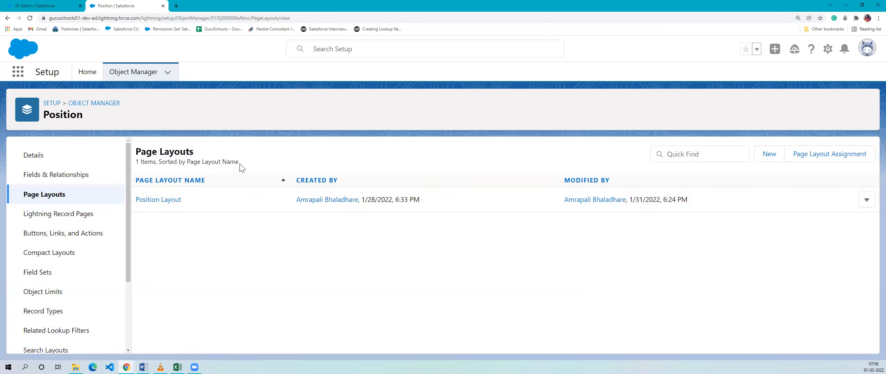
pyautogui.moveTo(240, 168); pyautogui.dragTo(144, 169)
pyautogui.click(267, 152)
# - Go back to the SF Admin position record in its own browser tab
pyautogui.hotkey('alt', 'Tab')
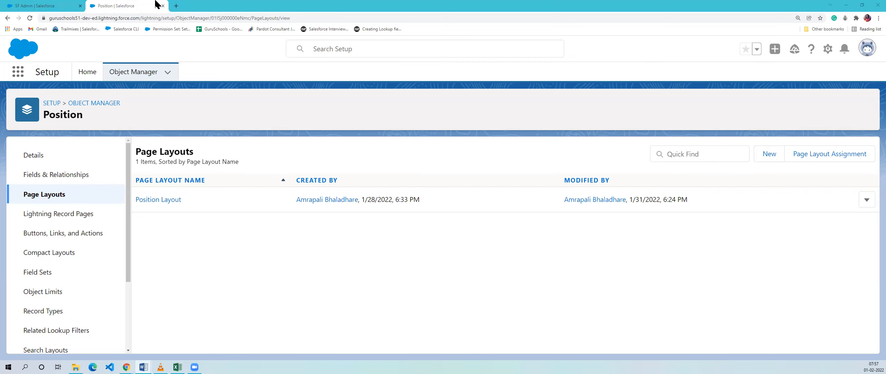
pyautogui.click(49, 5)
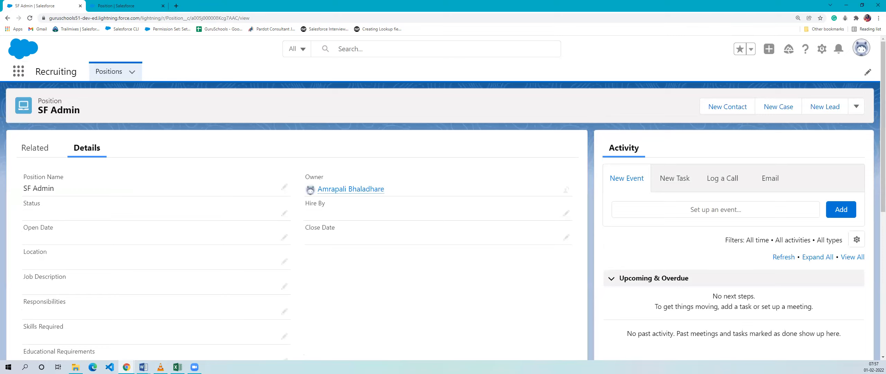
pyautogui.click(143, 367)
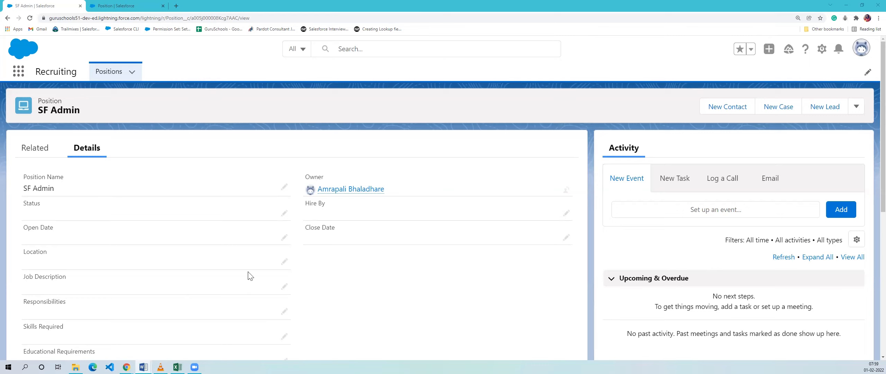
pyautogui.moveTo(349, 195)
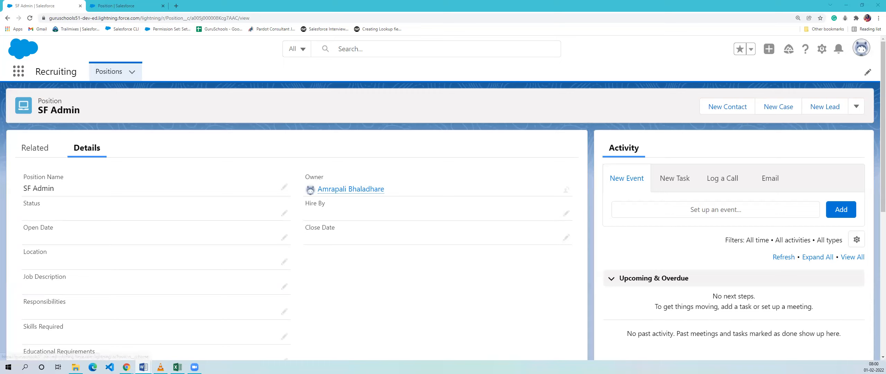
pyautogui.moveTo(177, 367)
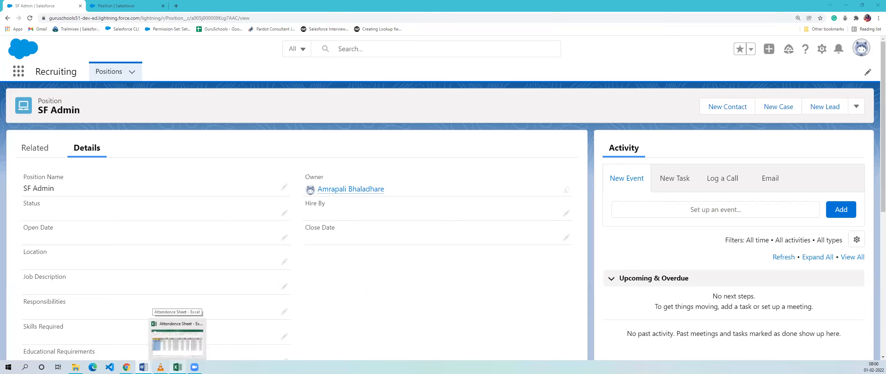
pyautogui.click(536, 272)
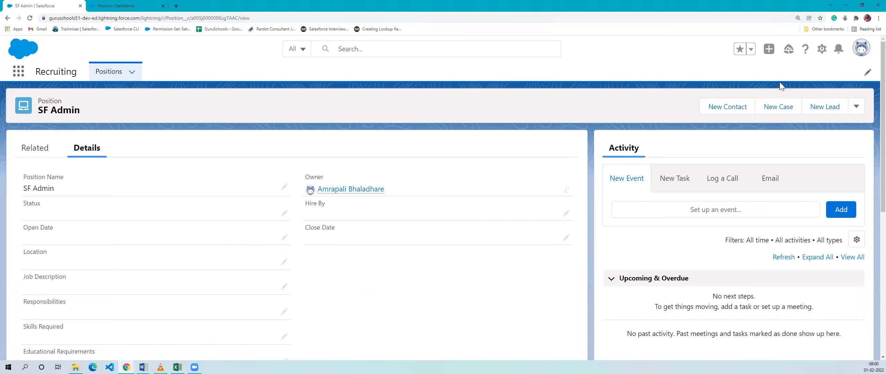
# - Display the Position object's Lightning Record Pages in Setup to check for custom pages
pyautogui.click(822, 49)
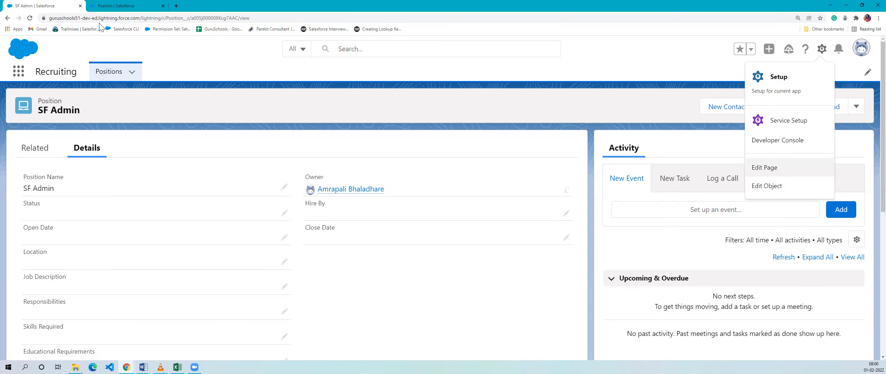
pyautogui.click(128, 6)
pyautogui.scroll(-1, 79, 216)
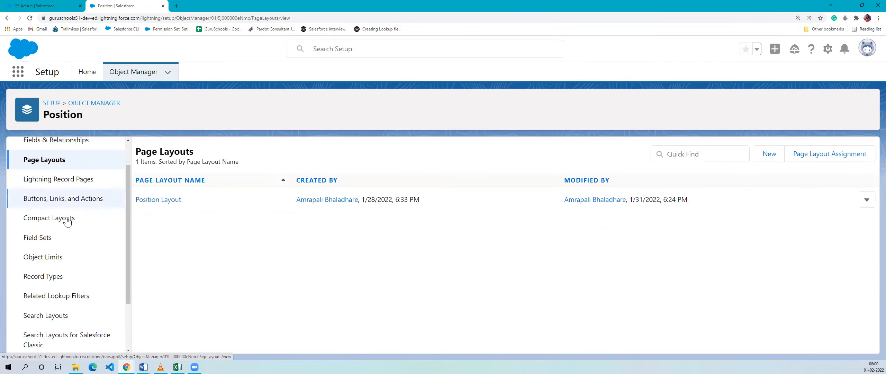
pyautogui.scroll(1, 31, 204)
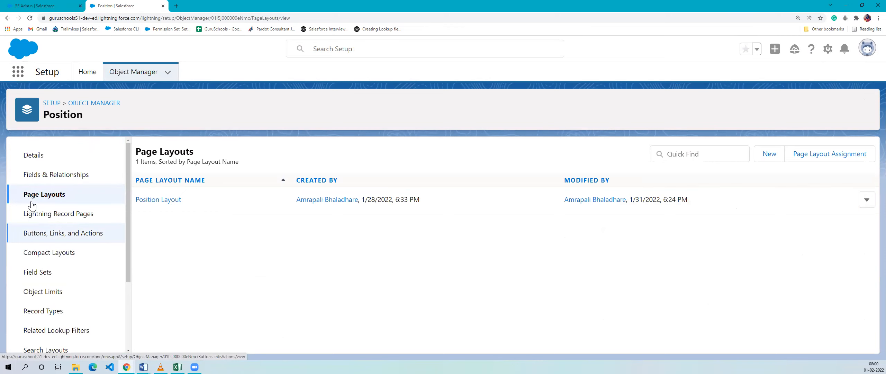
pyautogui.click(43, 216)
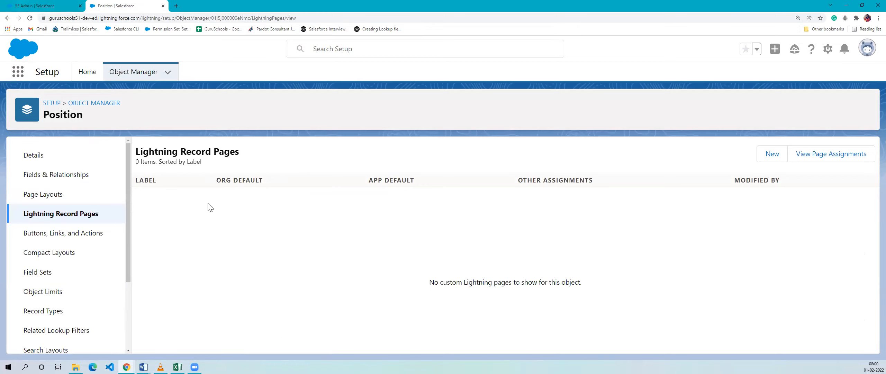
# - Open the SF Admin record's page for editing in Lightning App Builder and dismiss the walkthrough, New in Spring '21 and Page Analysis pop-ups
pyautogui.click(35, 5)
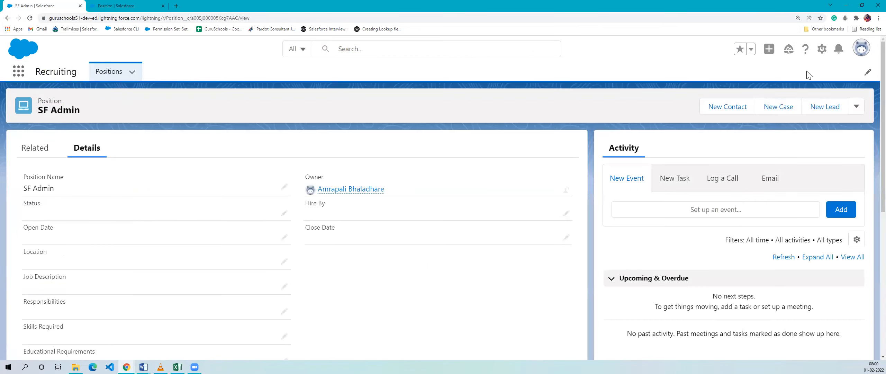
pyautogui.click(822, 49)
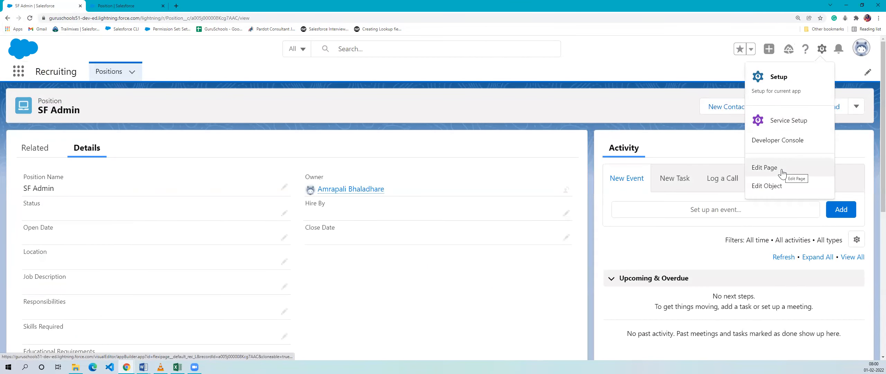
pyautogui.click(772, 168)
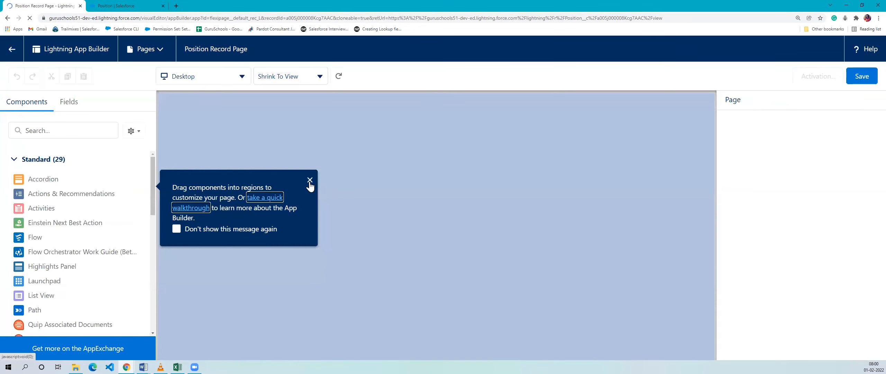
pyautogui.click(310, 181)
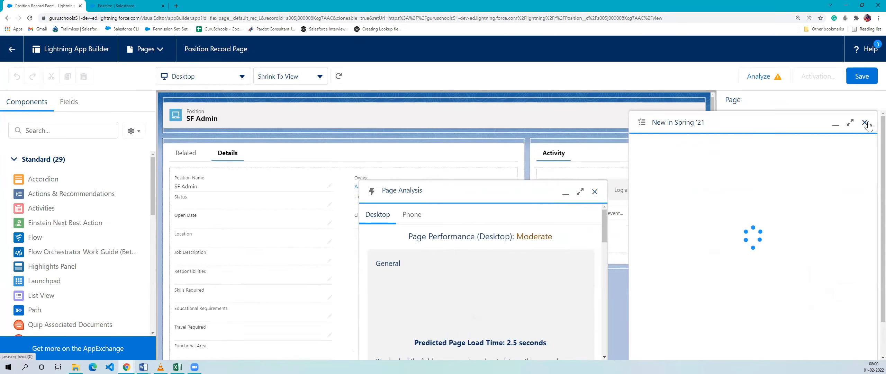
pyautogui.click(866, 123)
pyautogui.click(870, 195)
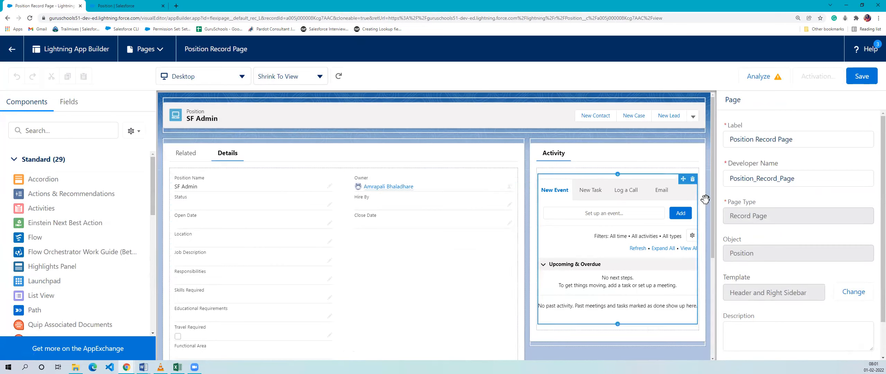
# - Examine the label and developer name in the Position Record Page's properties
pyautogui.moveTo(810, 140); pyautogui.dragTo(724, 141)
pyautogui.moveTo(805, 183); pyautogui.dragTo(720, 190)
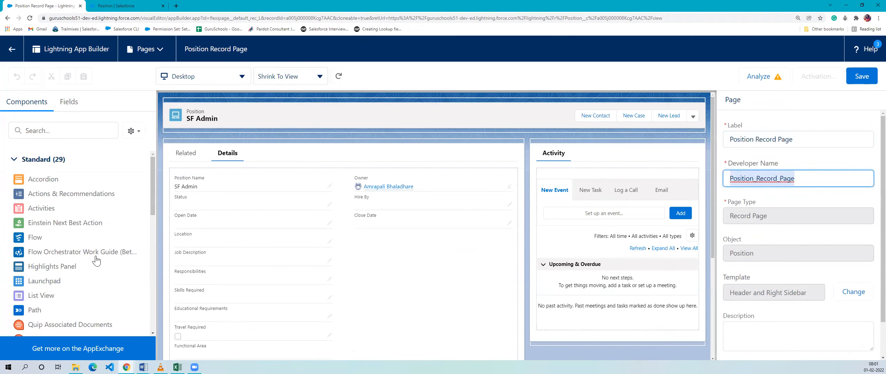
pyautogui.click(385, 70)
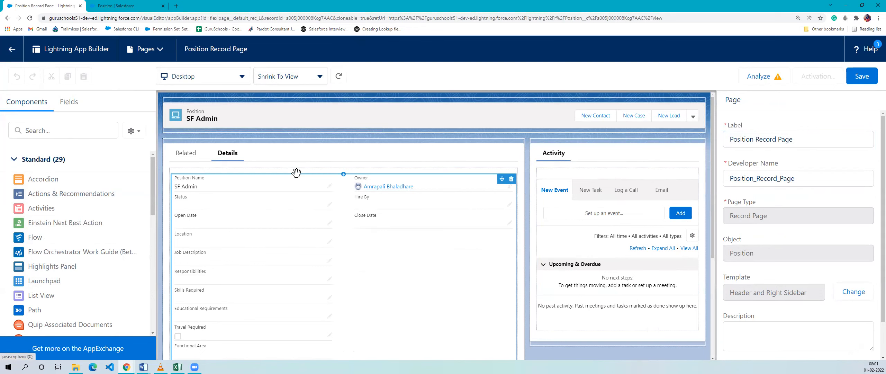
# - Examine the properties of the Record Detail, Highlights Panel, tab sets and Related Lists components on the Position Record Page
pyautogui.rightClick(301, 230)
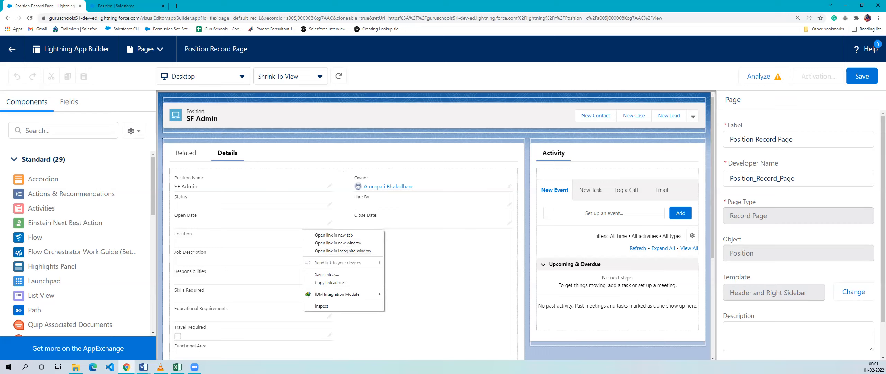
pyautogui.click(431, 296)
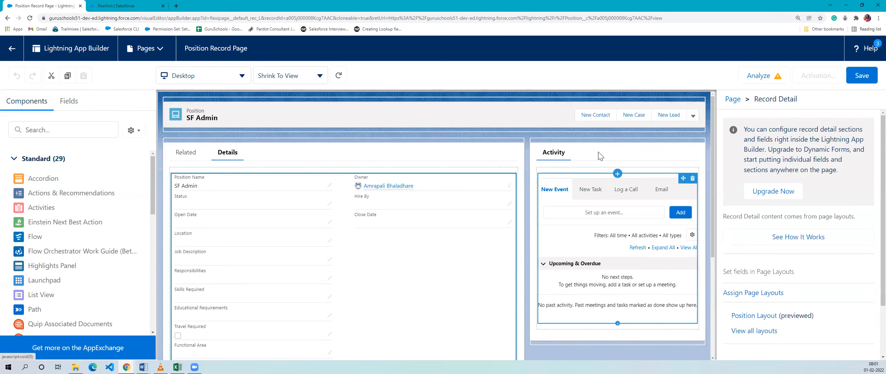
pyautogui.click(323, 113)
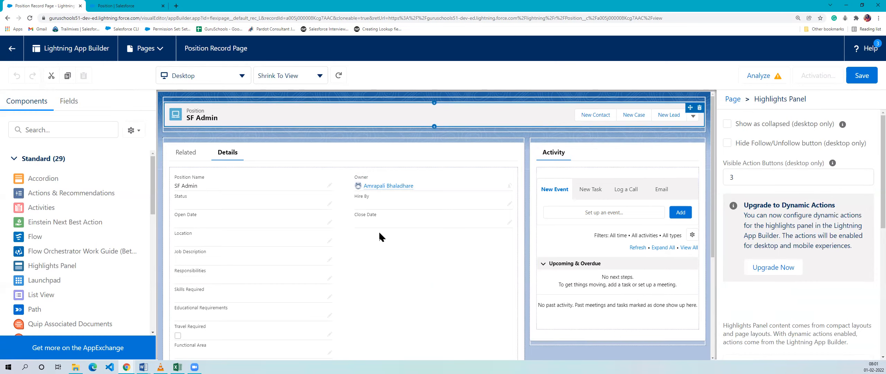
pyautogui.click(612, 156)
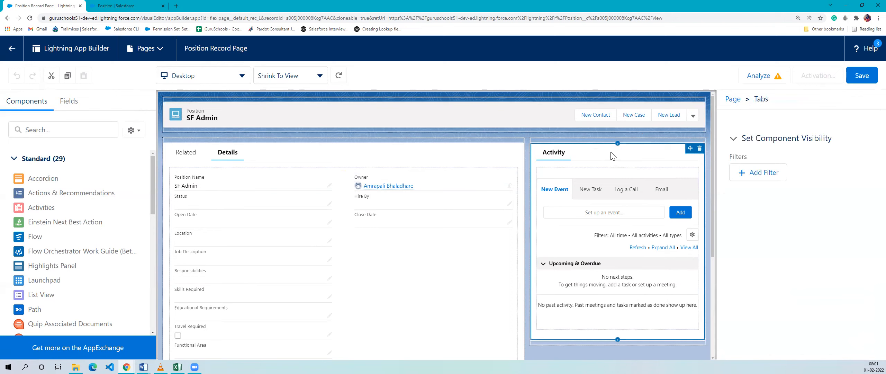
pyautogui.click(580, 137)
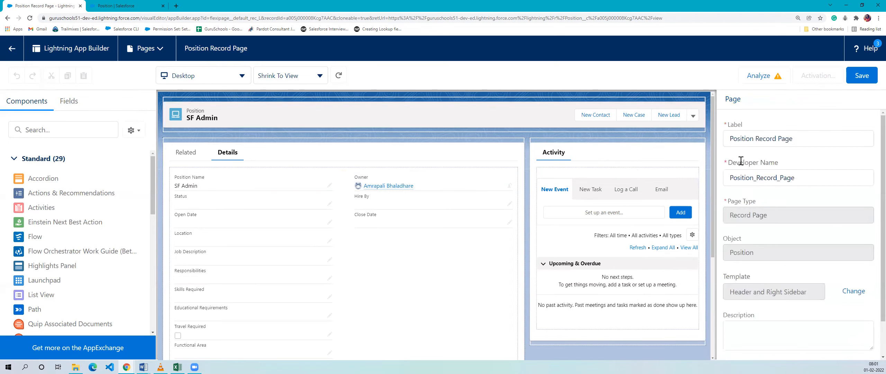
pyautogui.click(618, 158)
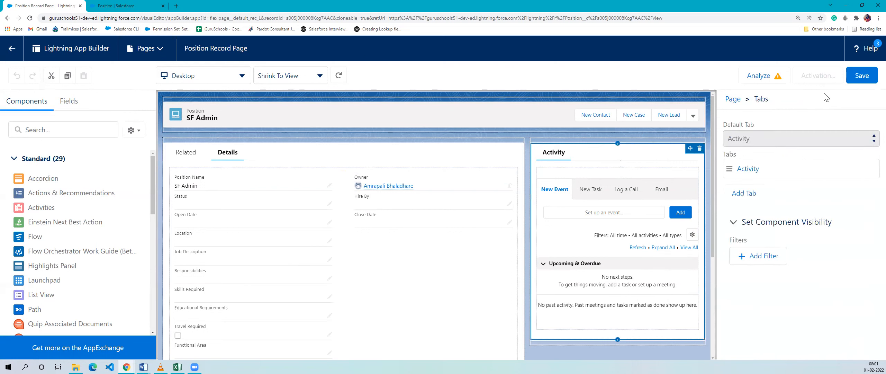
pyautogui.click(394, 246)
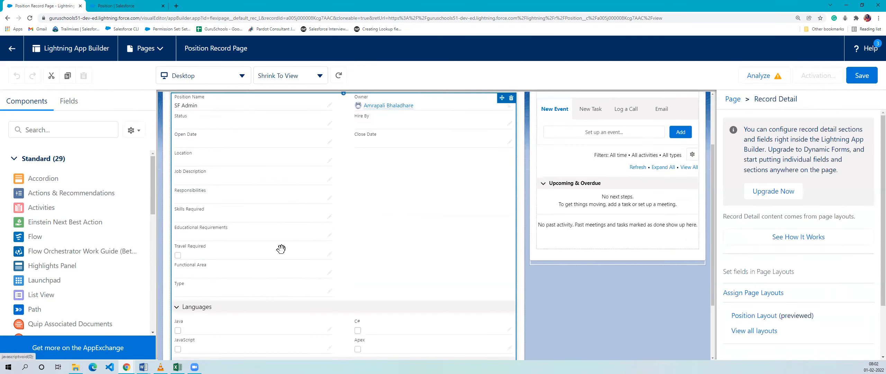
pyautogui.scroll(2, 283, 250)
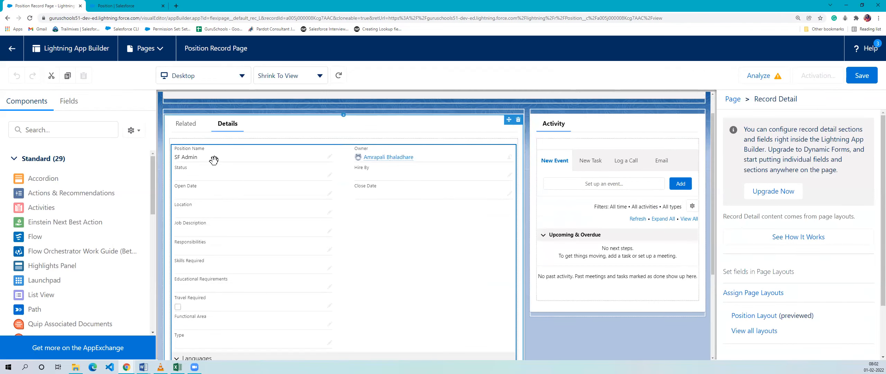
pyautogui.click(186, 123)
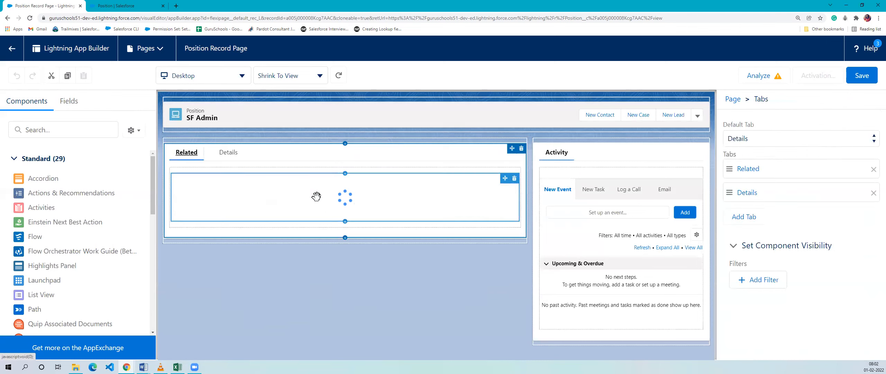
pyautogui.click(327, 175)
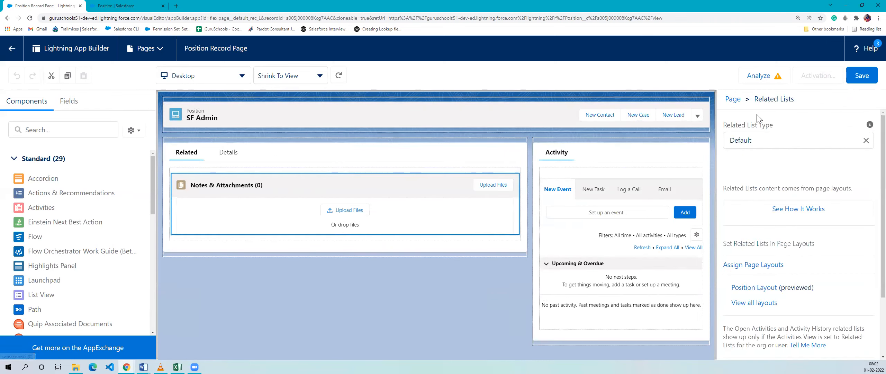
pyautogui.click(284, 153)
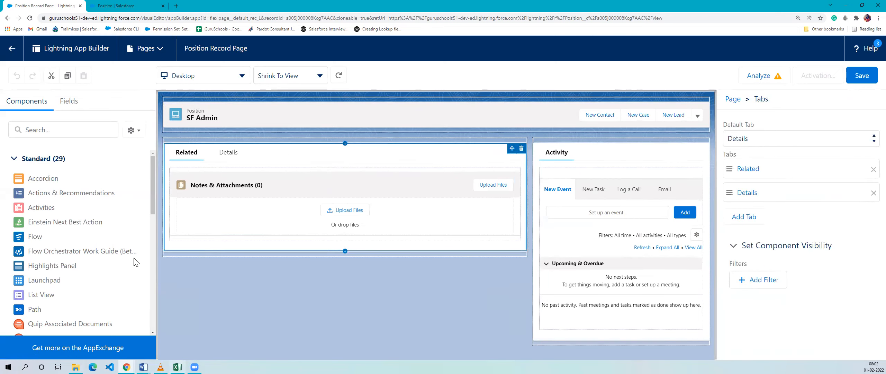
# - Look through the available standard, custom and managed components for the record page
pyautogui.scroll(-6, 76, 201)
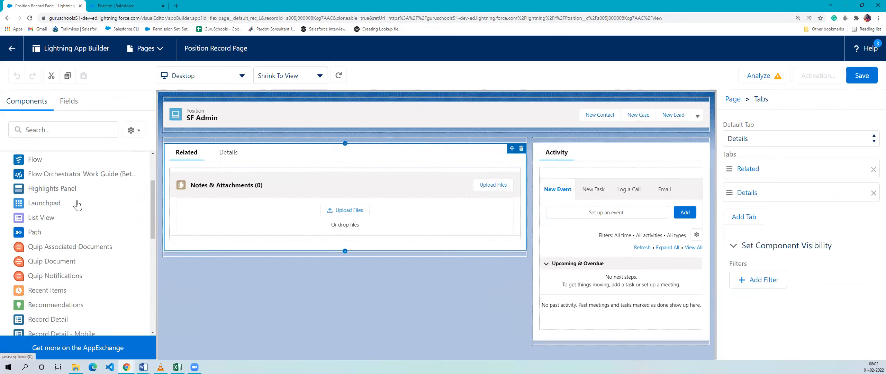
pyautogui.scroll(-3, 75, 210)
pyautogui.scroll(10, 76, 208)
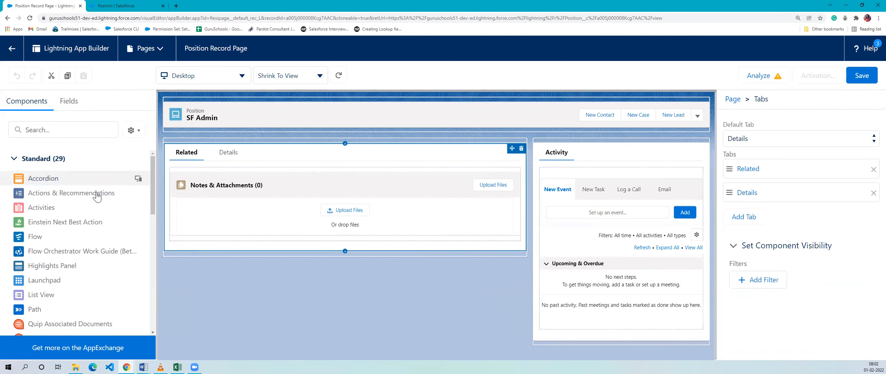
pyautogui.scroll(-4, 96, 197)
pyautogui.scroll(-7, 98, 197)
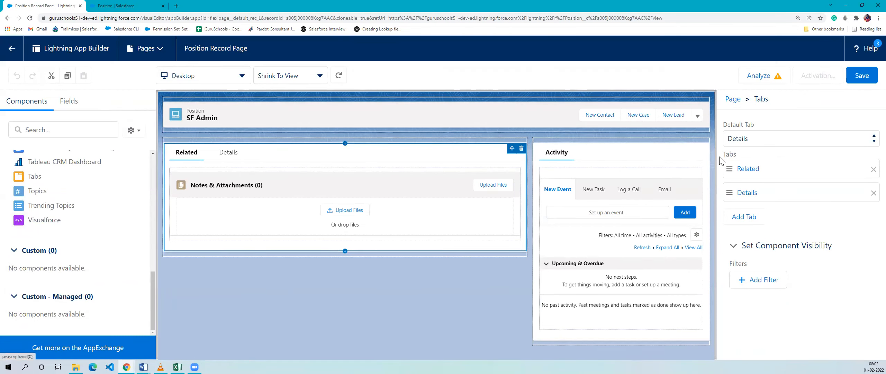
pyautogui.scroll(15, 52, 240)
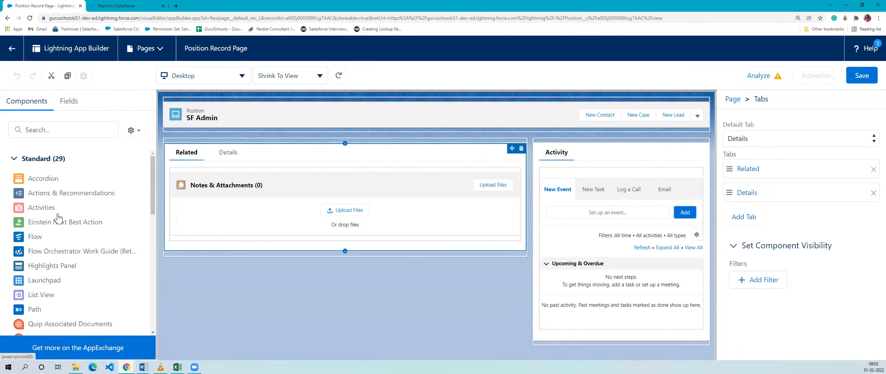
# - Compare the Highlights Panel, the sidebar's Activities component, and the contents of the Related and Details tabs in the main region
pyautogui.click(270, 114)
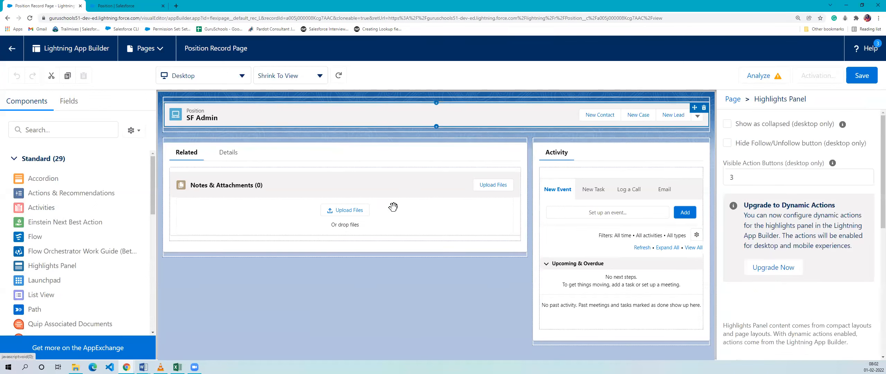
pyautogui.click(554, 187)
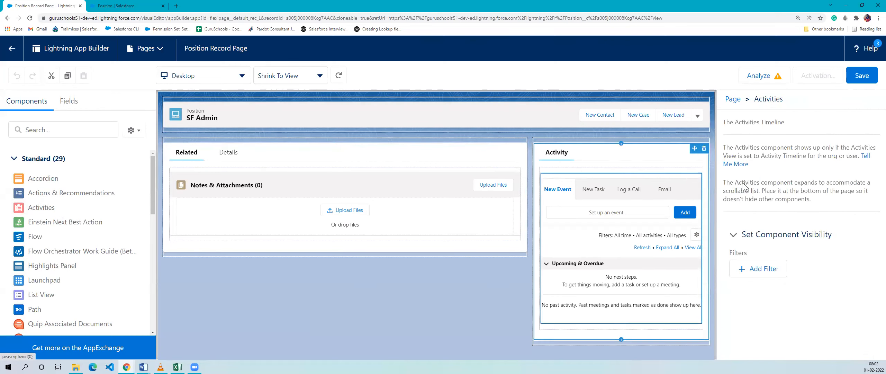
pyautogui.click(596, 165)
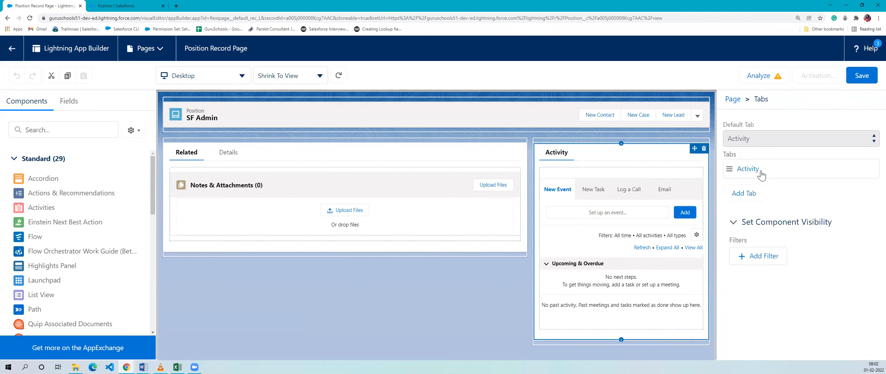
pyautogui.click(247, 153)
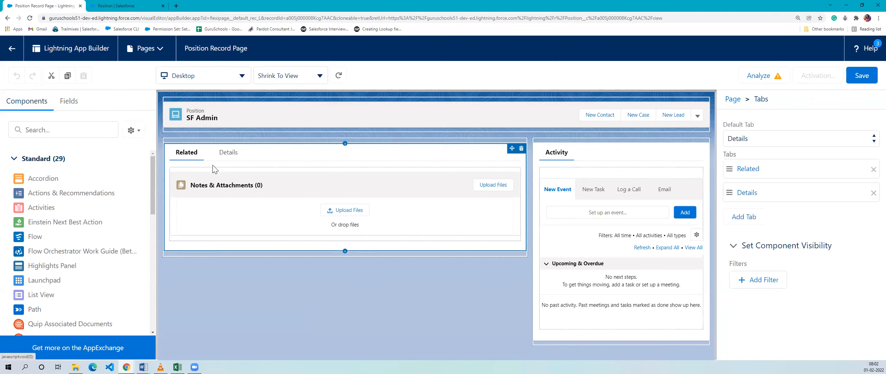
pyautogui.click(225, 156)
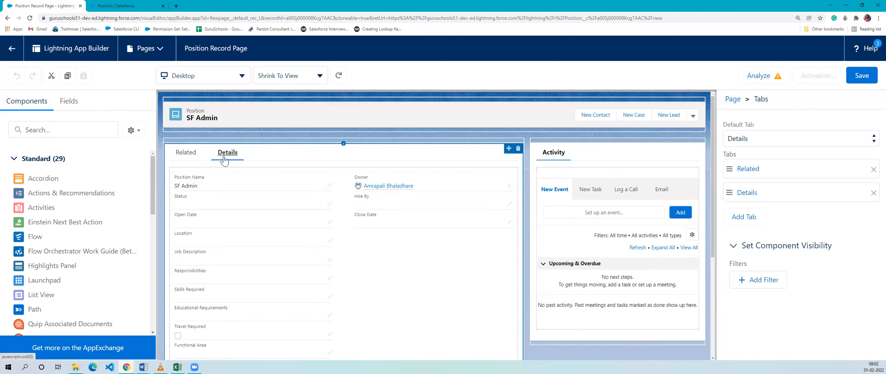
pyautogui.click(332, 254)
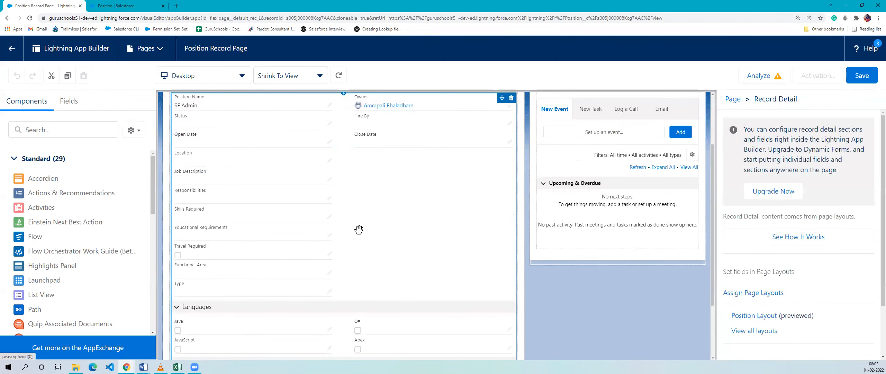
pyautogui.scroll(3, 358, 229)
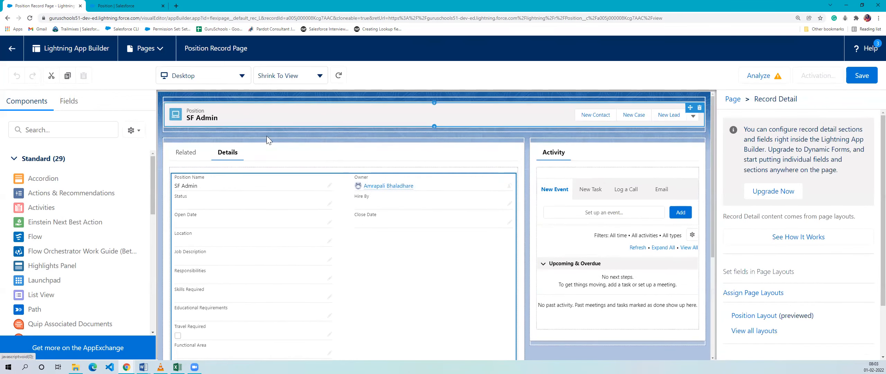
pyautogui.click(178, 153)
pyautogui.click(281, 184)
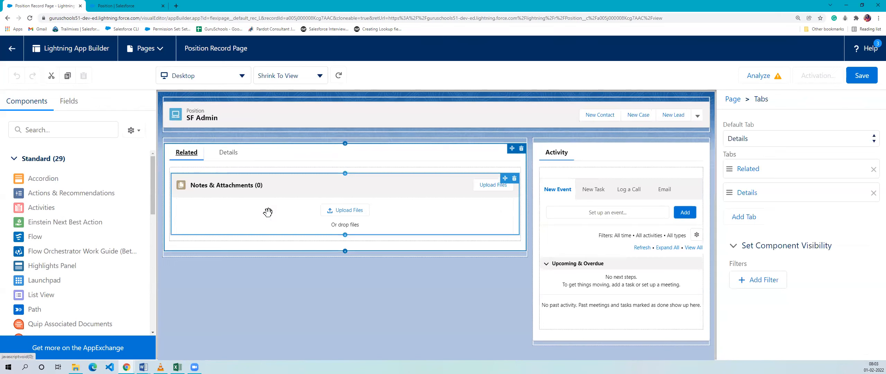
pyautogui.click(570, 234)
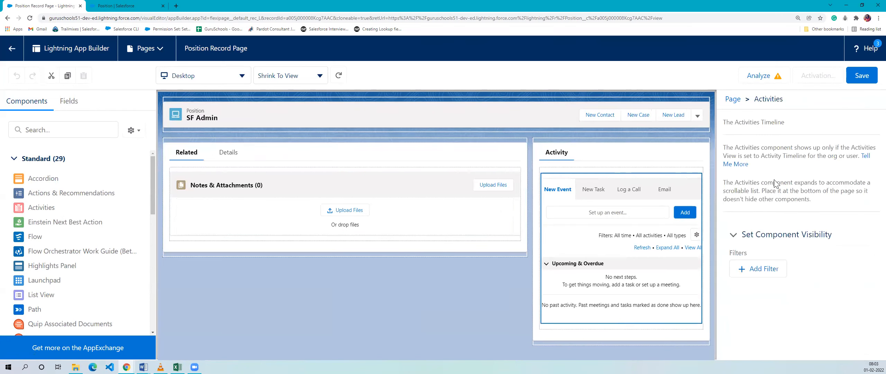
pyautogui.click(401, 247)
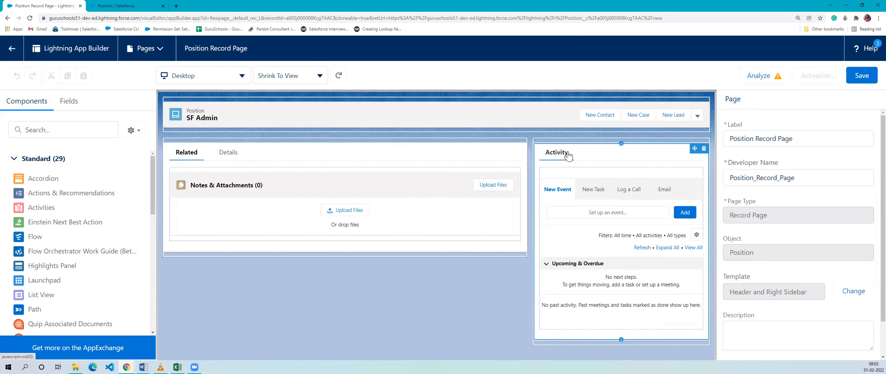
# - Add a third tab labelled Activity to the Related and Details tab set and place the Activities component in it
pyautogui.click(276, 158)
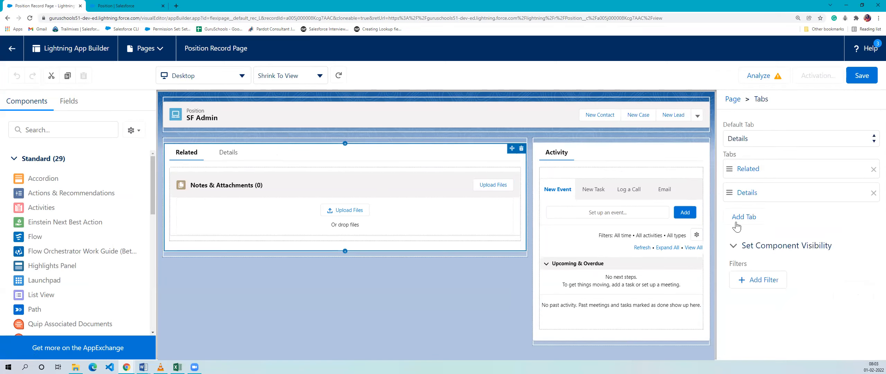
pyautogui.click(740, 218)
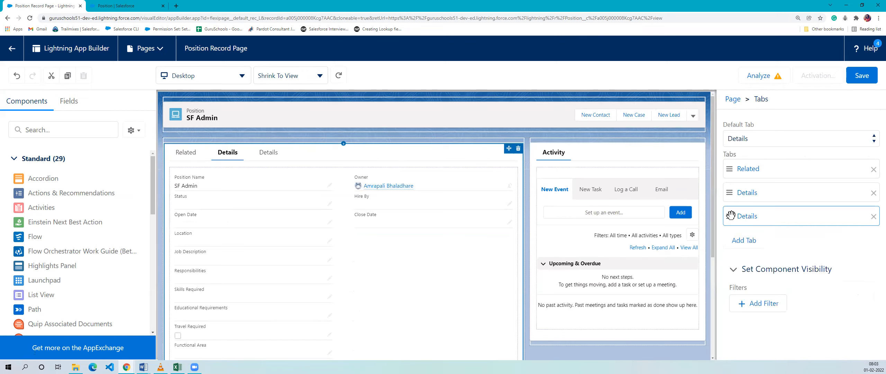
pyautogui.click(750, 218)
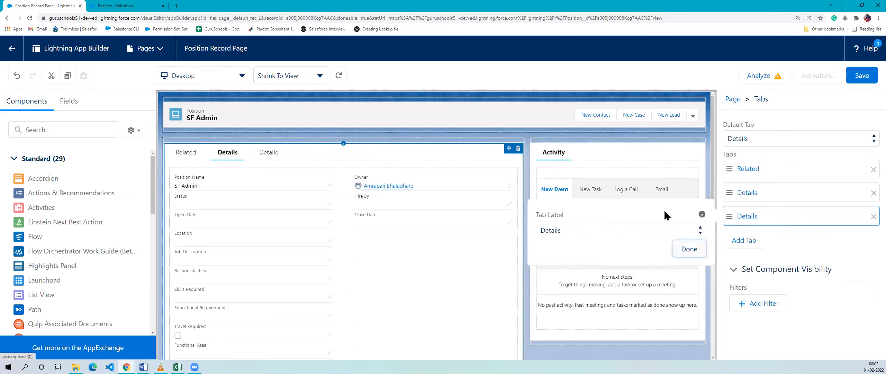
pyautogui.click(642, 229)
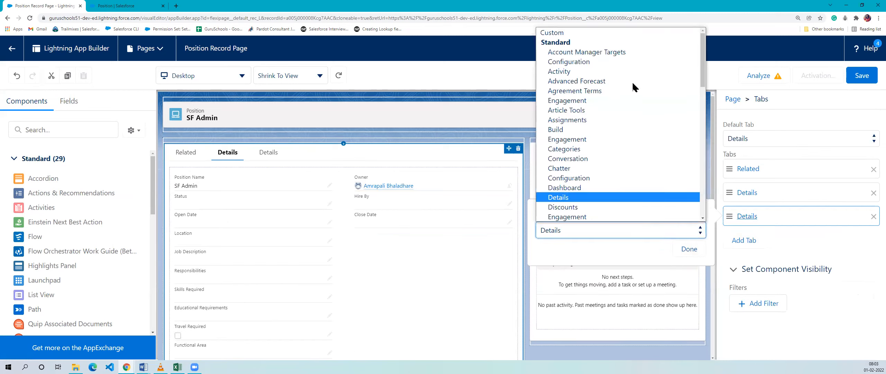
pyautogui.click(608, 71)
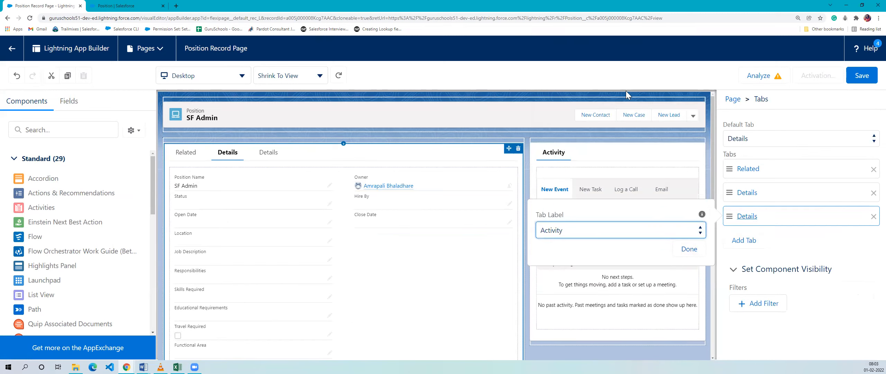
pyautogui.click(689, 249)
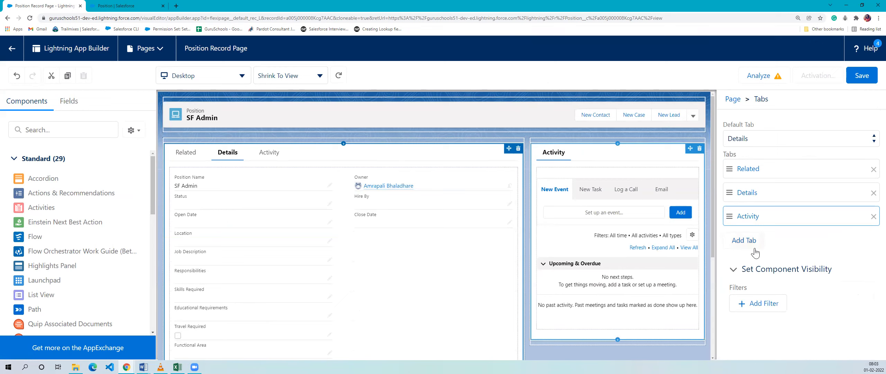
pyautogui.click(266, 163)
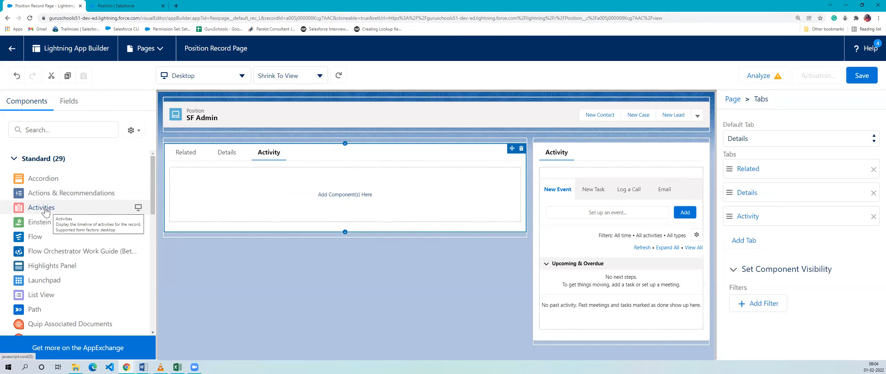
pyautogui.moveTo(45, 210); pyautogui.dragTo(272, 200)
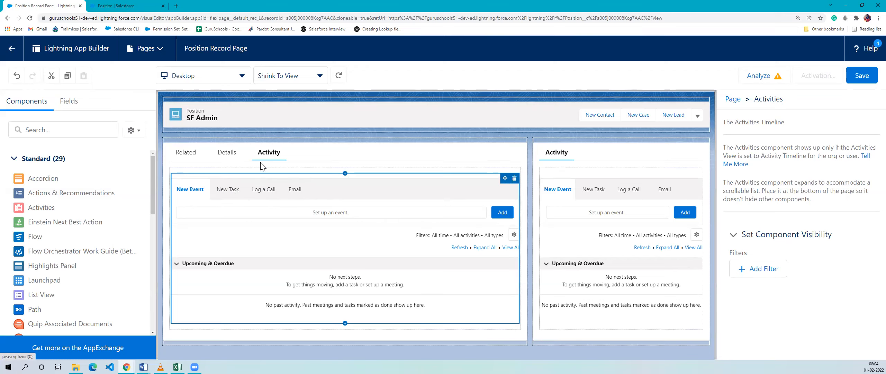
# - Relabel the sidebar's Activity tab as Related and remove the Activities component from it
pyautogui.click(555, 154)
pyautogui.click(549, 156)
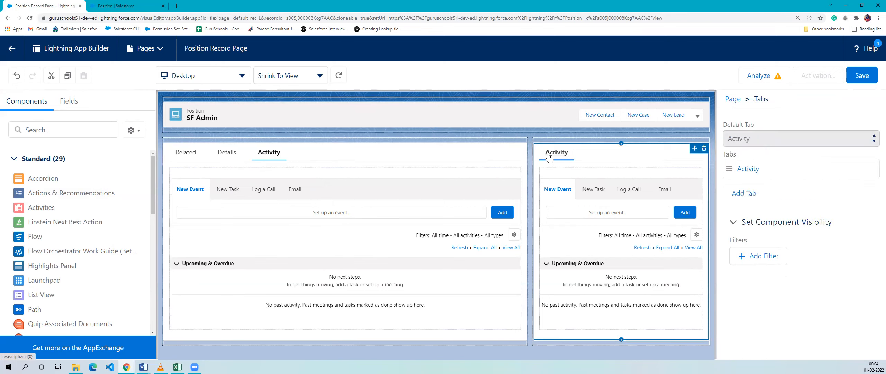
pyautogui.click(744, 170)
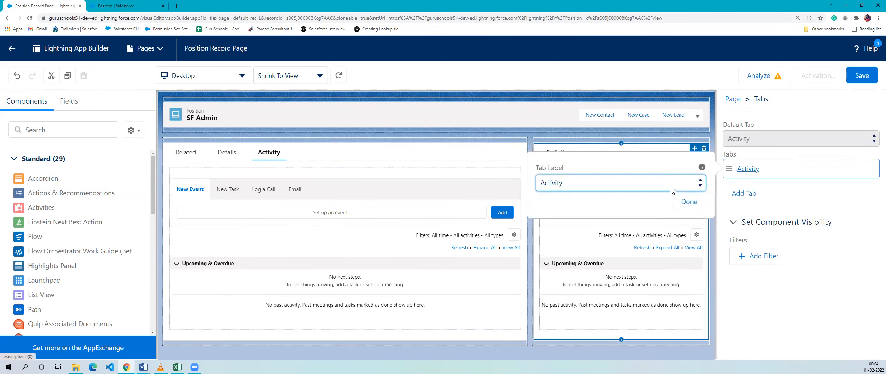
pyautogui.click(673, 189)
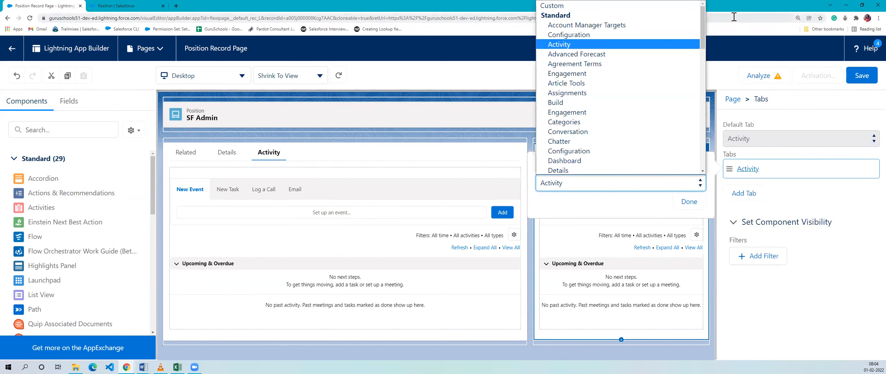
pyautogui.scroll(-3, 573, 110)
pyautogui.scroll(-2, 573, 110)
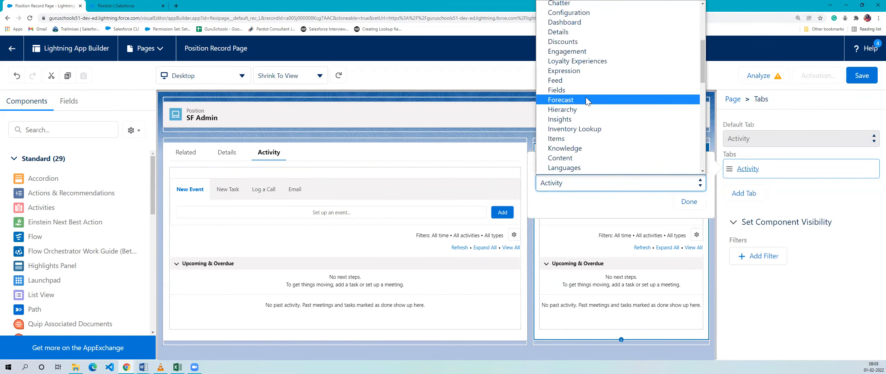
pyautogui.scroll(-4, 586, 103)
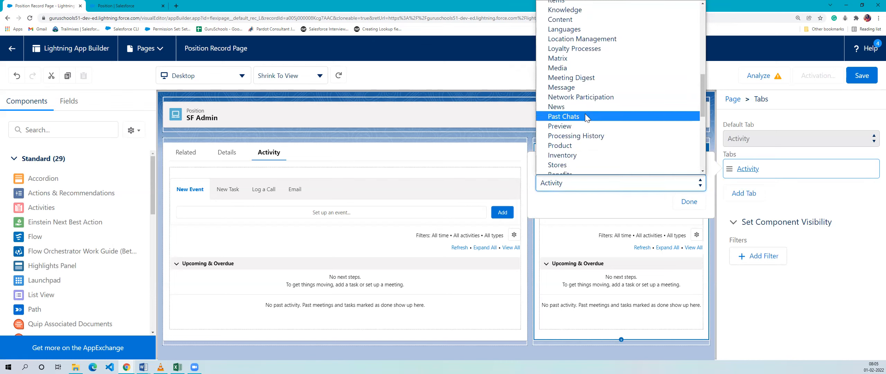
pyautogui.scroll(-2, 584, 115)
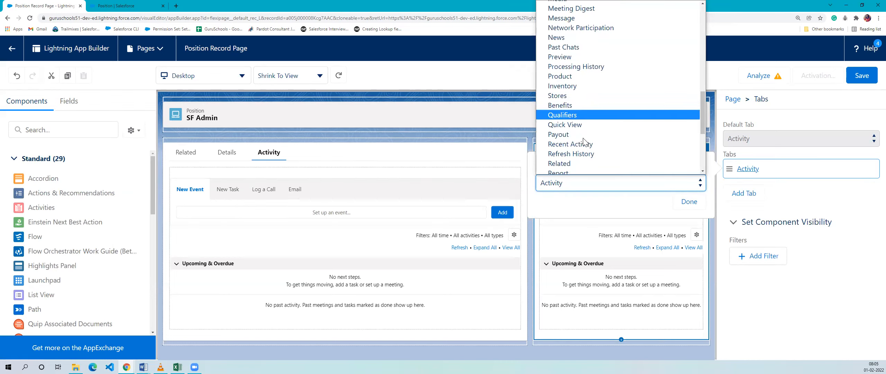
pyautogui.click(572, 163)
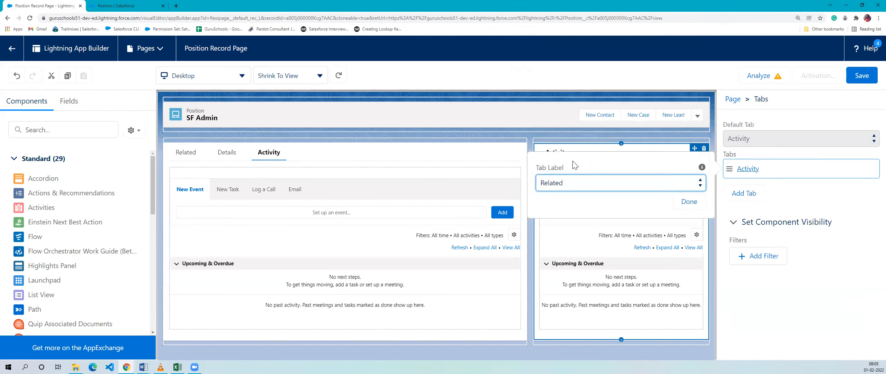
pyautogui.click(688, 202)
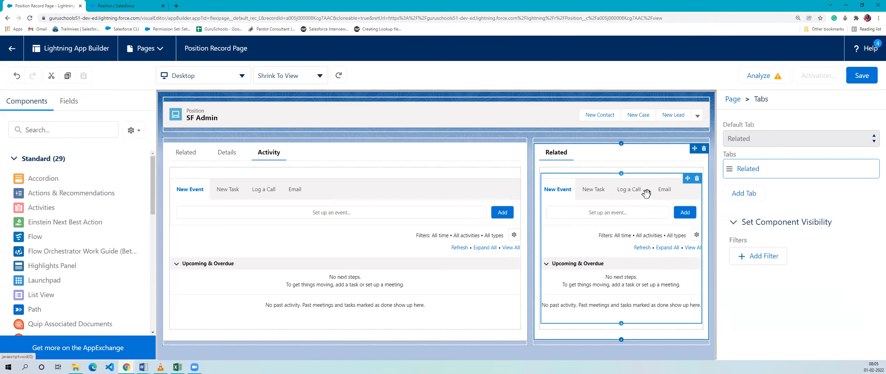
pyautogui.click(697, 178)
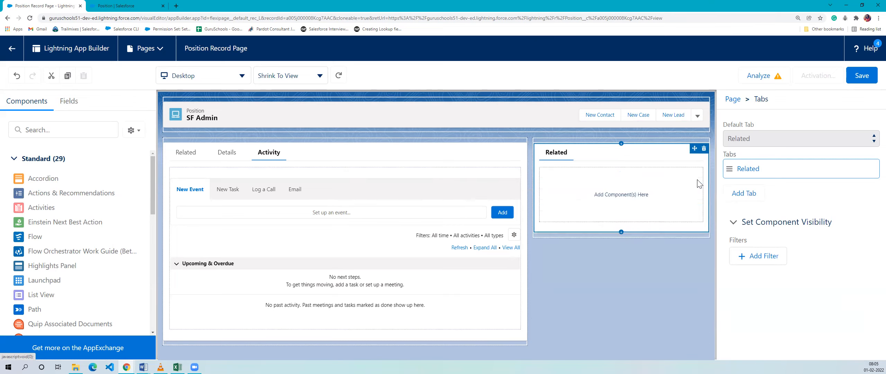
# - Try the Related List Quick Links component in the sidebar's Related tab, compare it with the main Related tab, and remove it again
pyautogui.scroll(-5, 109, 210)
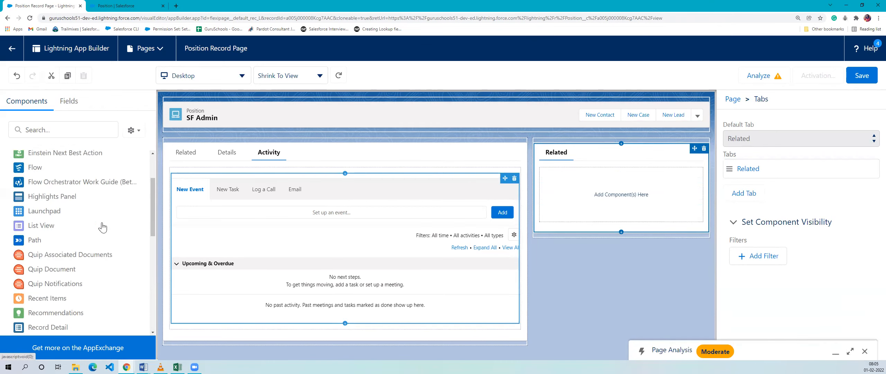
pyautogui.scroll(-2, 99, 231)
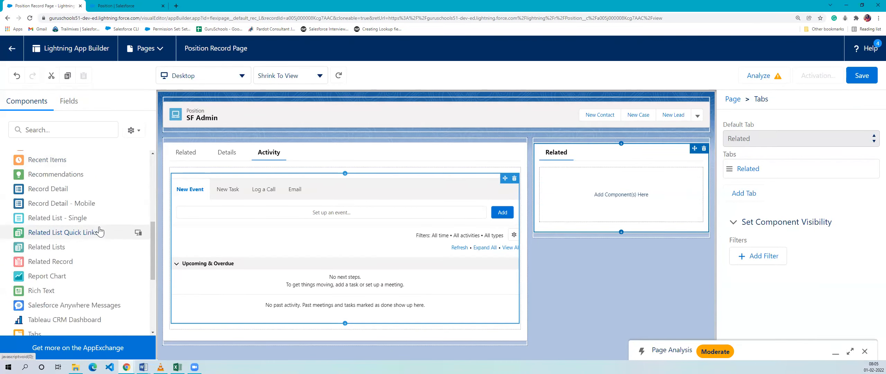
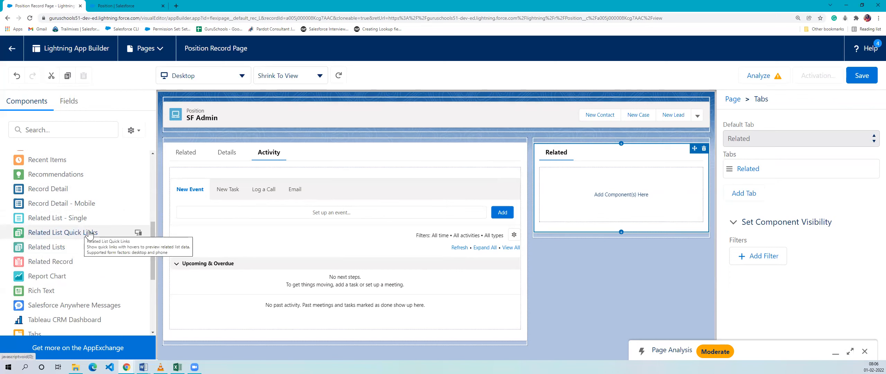
pyautogui.moveTo(90, 232); pyautogui.dragTo(584, 189)
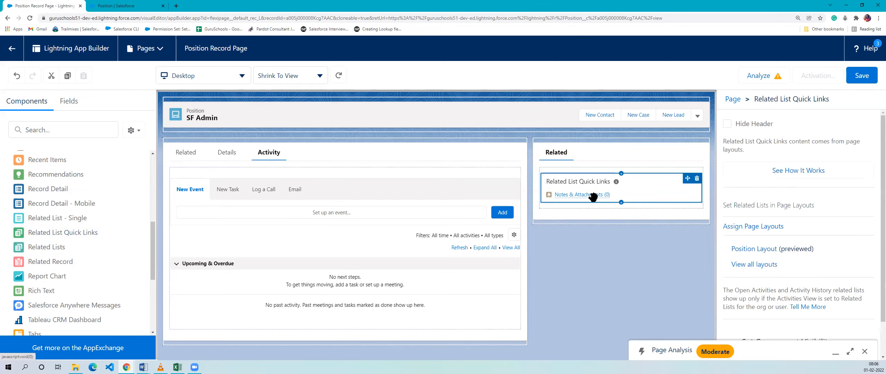
pyautogui.click(190, 158)
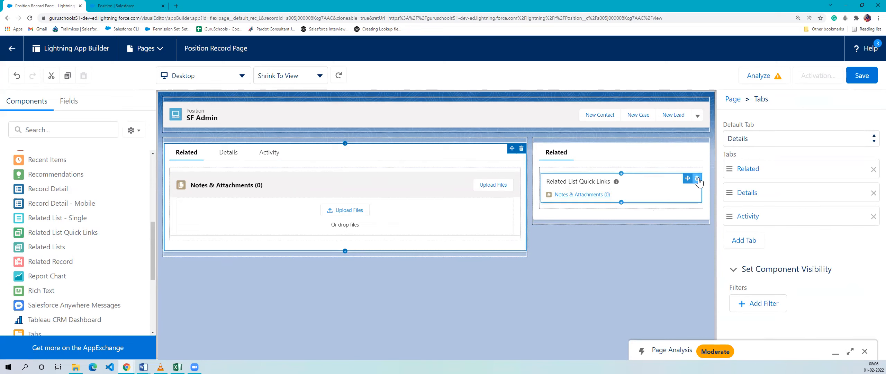
pyautogui.click(699, 177)
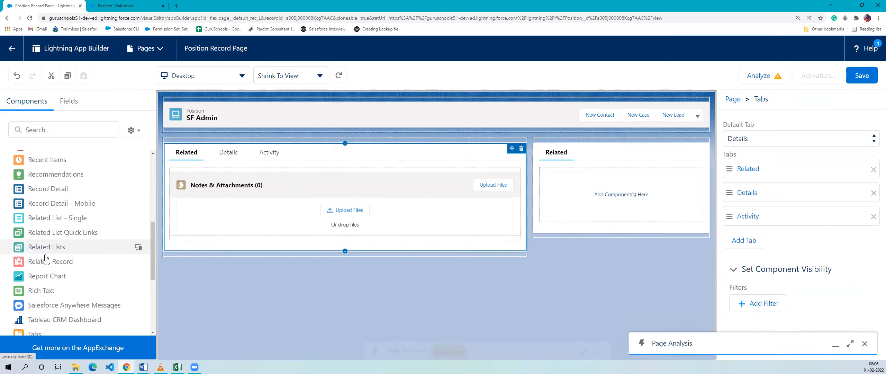
# - Place the Related Lists component in the sidebar's Related tab and remove the main region's Related tab along with its component
pyautogui.moveTo(48, 247); pyautogui.dragTo(587, 209)
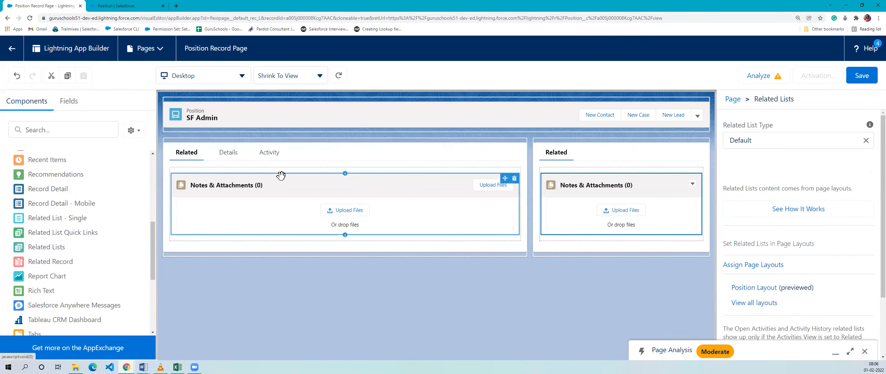
pyautogui.click(514, 179)
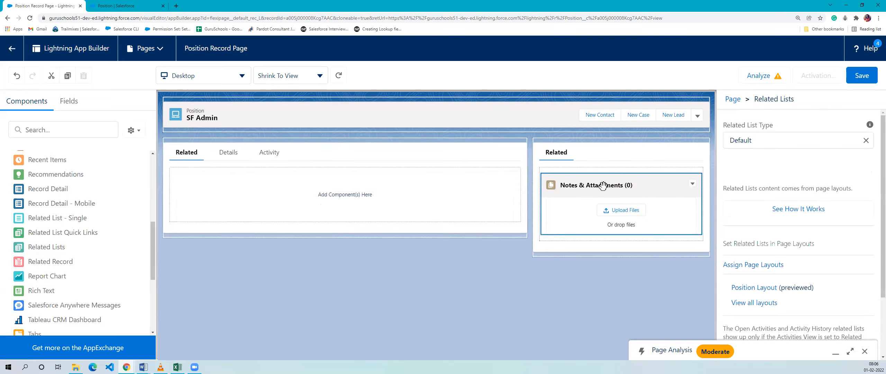
pyautogui.click(342, 149)
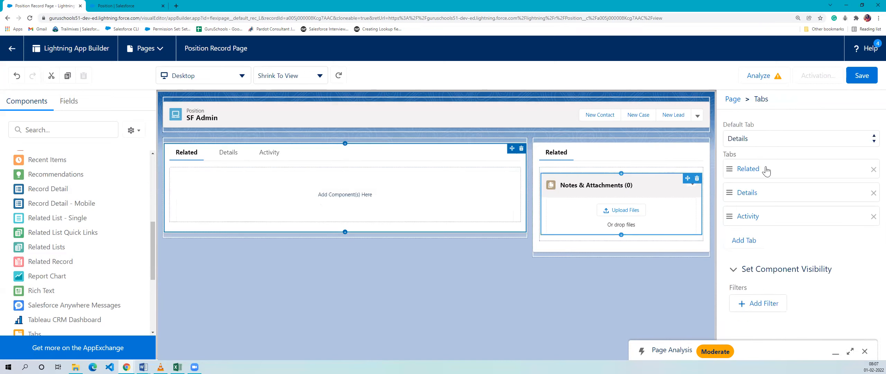
pyautogui.click(873, 170)
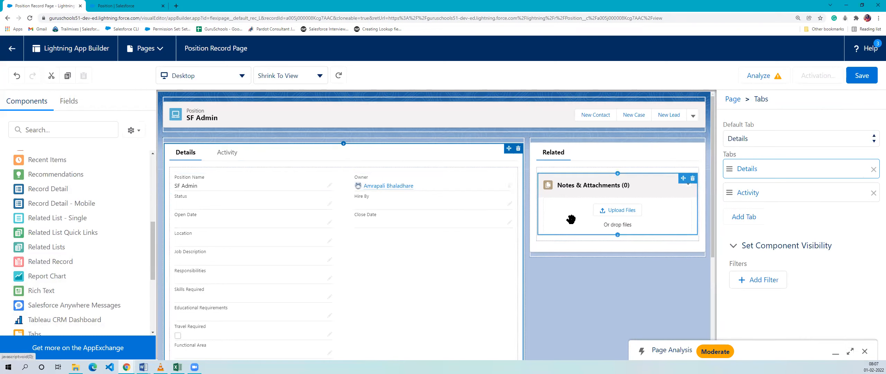
# - Try Activity as the default tab of the main tab set, and set it back to Details
pyautogui.click(770, 140)
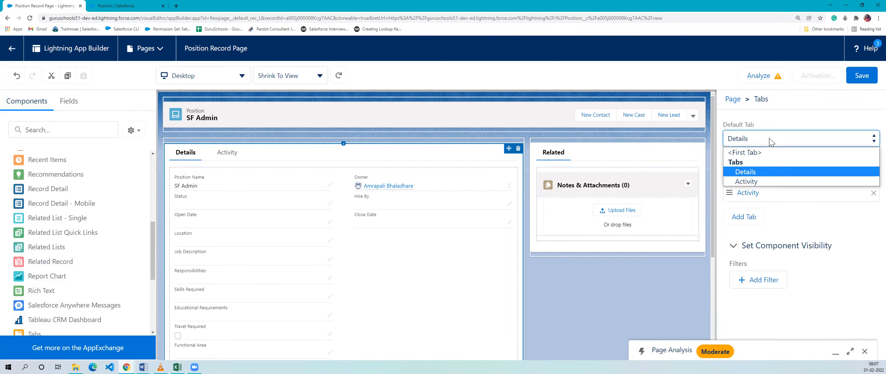
pyautogui.click(750, 182)
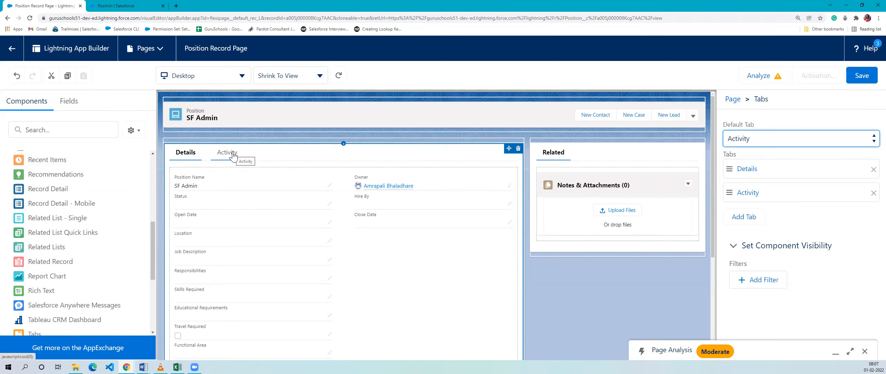
pyautogui.click(816, 139)
pyautogui.click(729, 175)
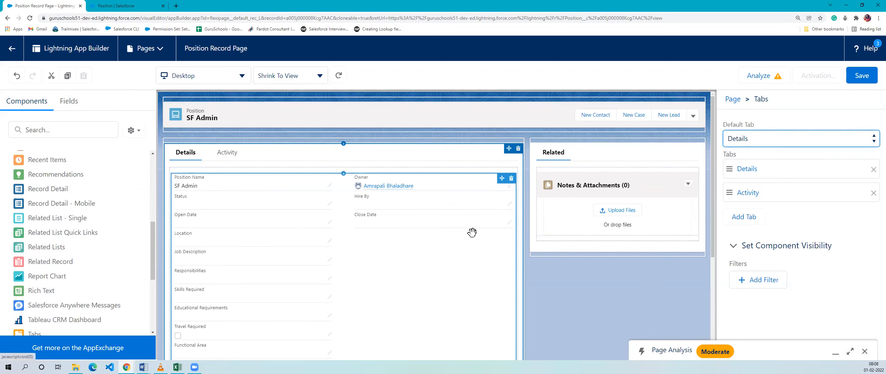
# - Check the main region's Activity tab, save the Position Record Page and start its activation
pyautogui.click(549, 299)
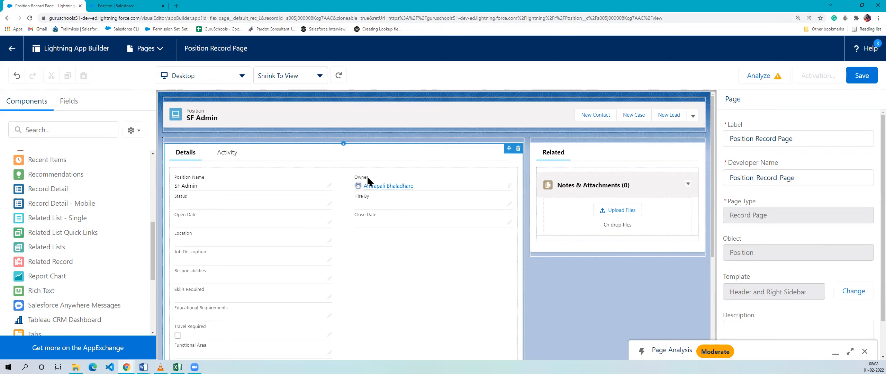
pyautogui.click(228, 157)
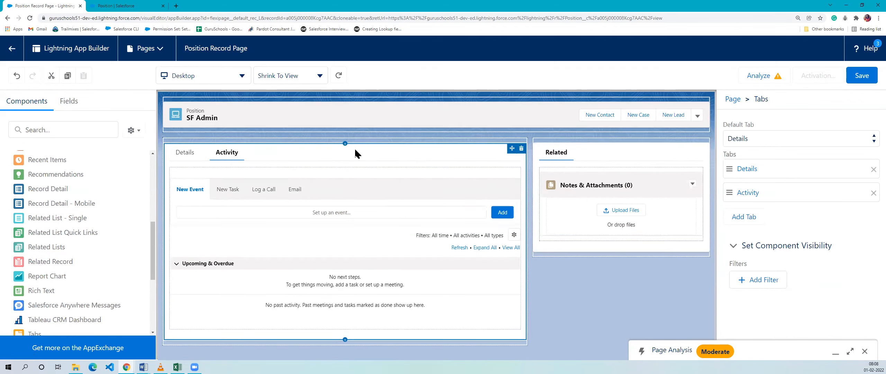
pyautogui.click(654, 302)
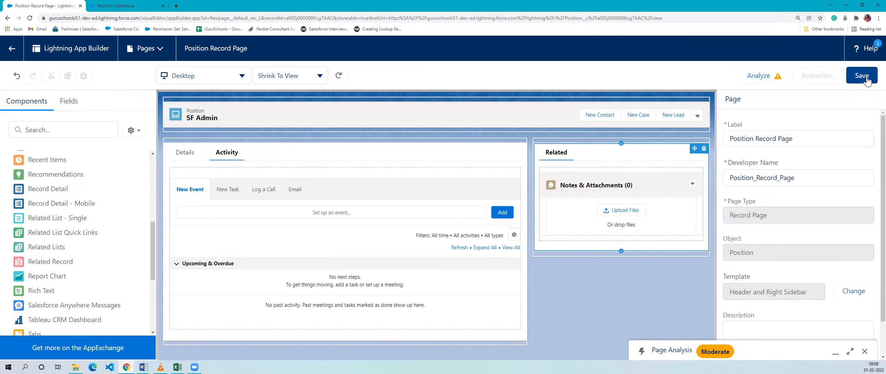
pyautogui.click(867, 79)
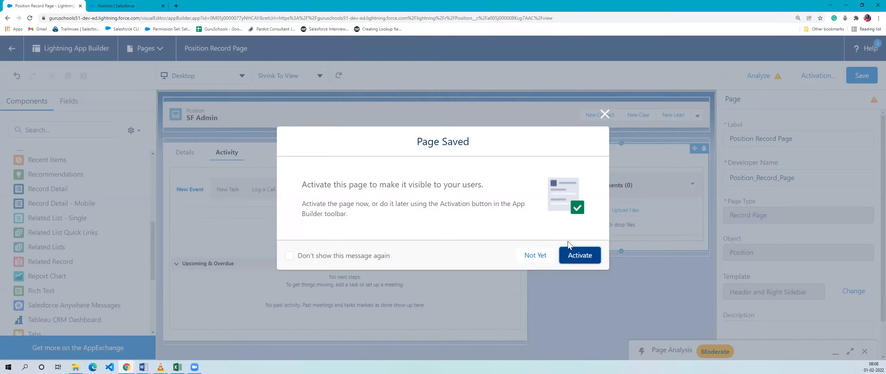
pyautogui.click(585, 259)
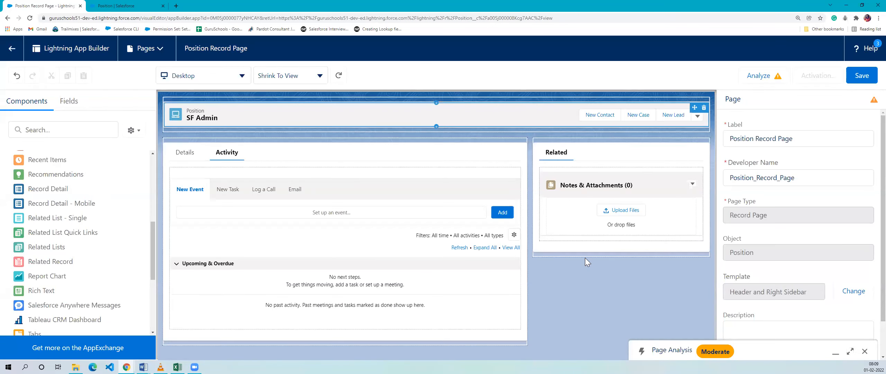
# - Examine the record page assignment levels and the Org Default option in the activation settings
pyautogui.scroll(-2, 471, 183)
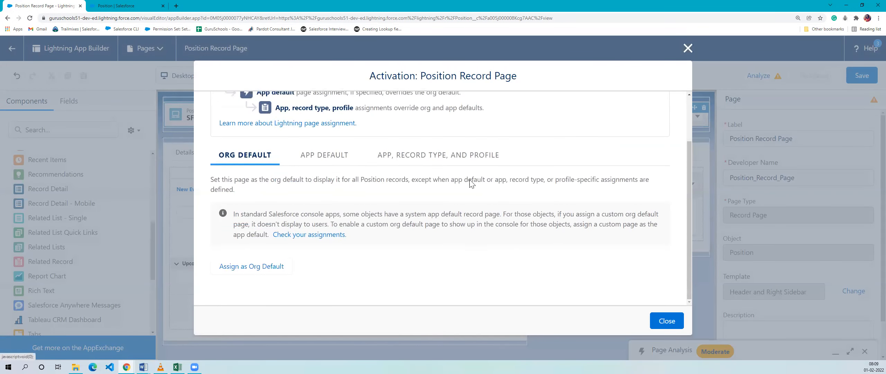
pyautogui.scroll(2, 341, 205)
pyautogui.scroll(-2, 341, 177)
pyautogui.scroll(1, 281, 167)
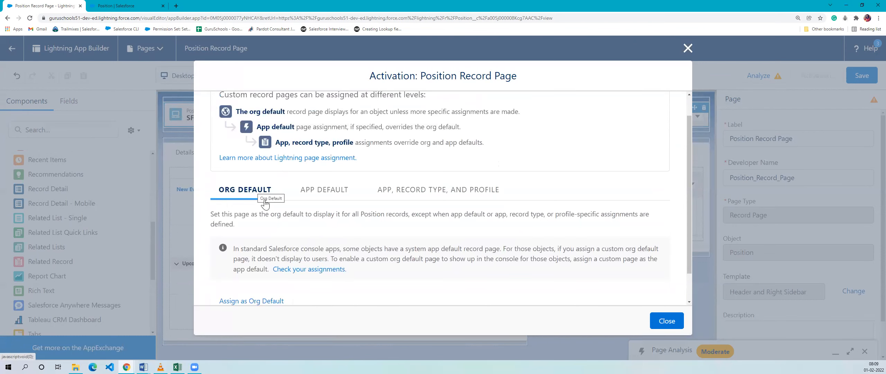
pyautogui.scroll(-1, 291, 209)
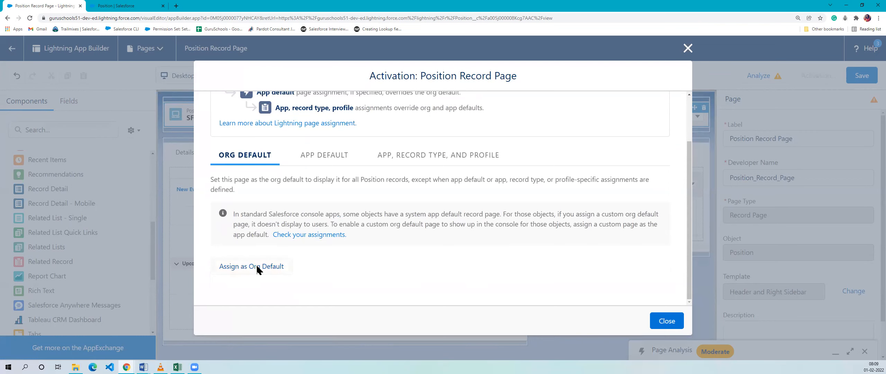
pyautogui.scroll(2, 460, 243)
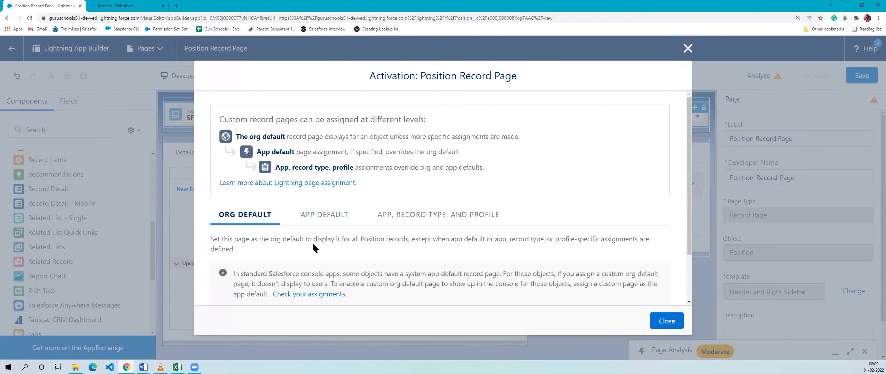
pyautogui.scroll(-2, 460, 247)
pyautogui.scroll(2, 410, 212)
pyautogui.scroll(-2, 366, 218)
# - Start assigning the Position Record Page as the app default for specific Lightning apps
pyautogui.click(312, 158)
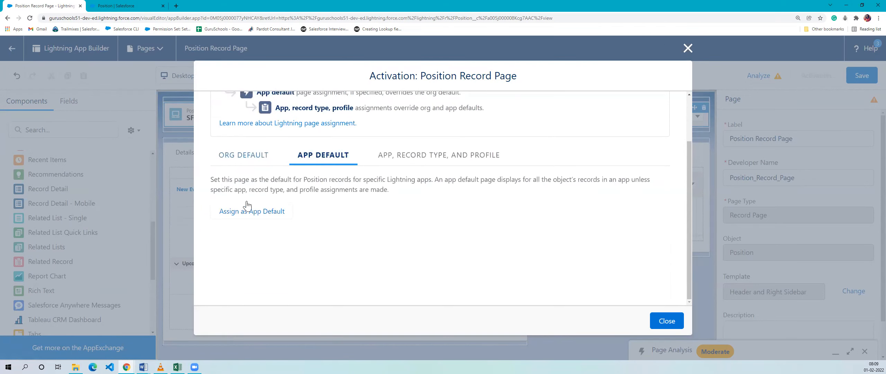
pyautogui.click(249, 217)
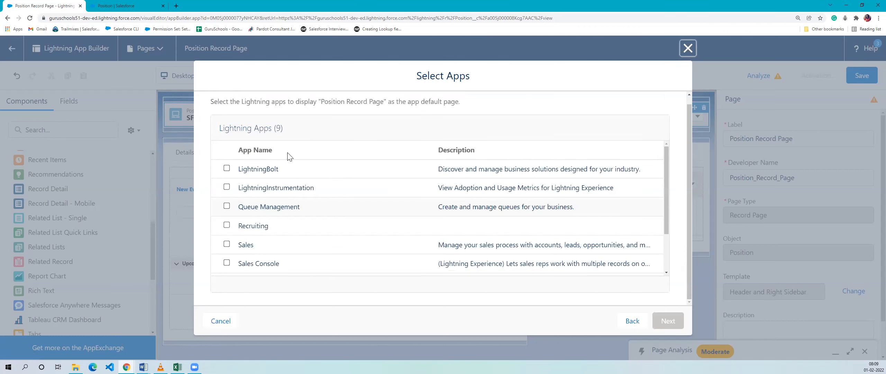
# - Choose the Recruiting app for the app default assignment, keep the Desktop and phone form factor, and continue to the assignment review
pyautogui.scroll(-2, 288, 173)
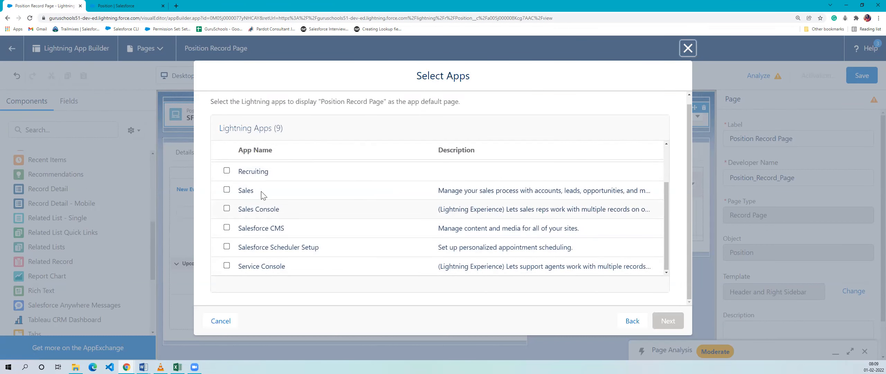
pyautogui.scroll(1, 232, 221)
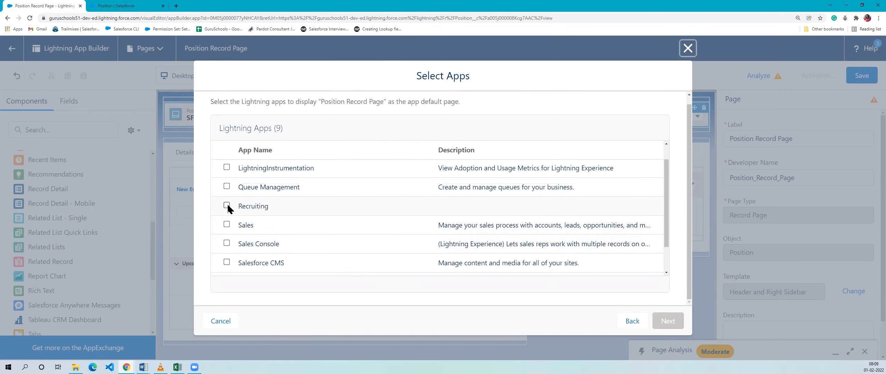
pyautogui.click(227, 206)
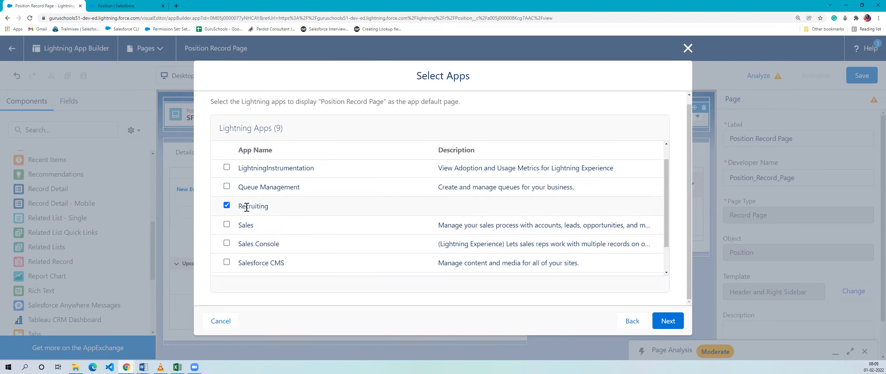
pyautogui.moveTo(240, 208); pyautogui.dragTo(280, 211)
pyautogui.click(302, 232)
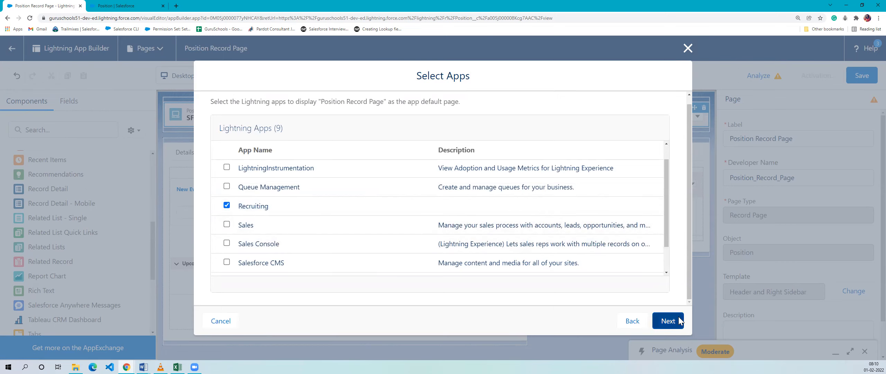
pyautogui.click(668, 320)
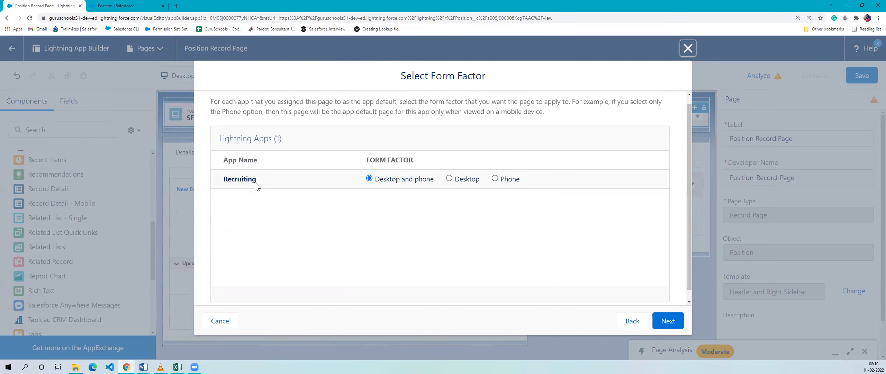
pyautogui.moveTo(376, 179); pyautogui.dragTo(502, 178)
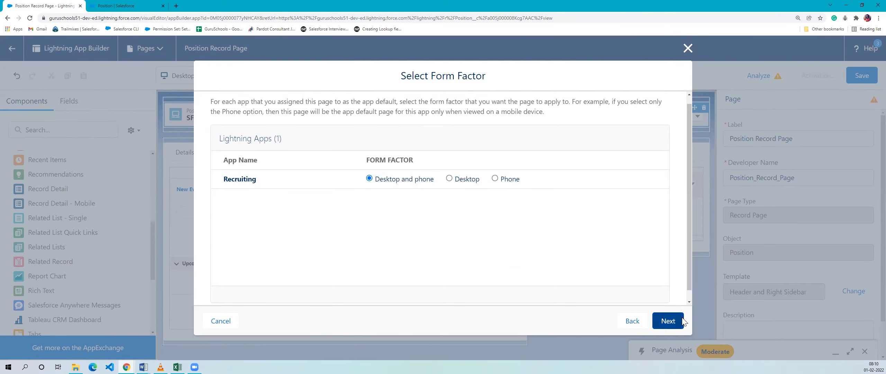
pyautogui.click(671, 320)
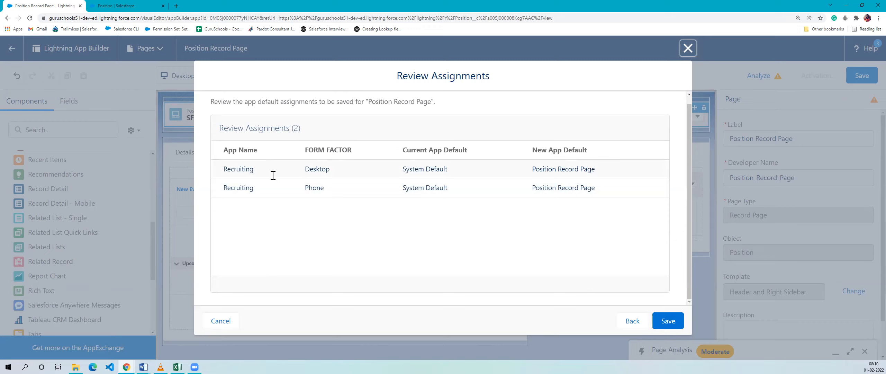
# - Review the Recruiting app's desktop and phone assignments for the Position Record Page, and cancel the app default assignment
pyautogui.doubleClick(223, 172)
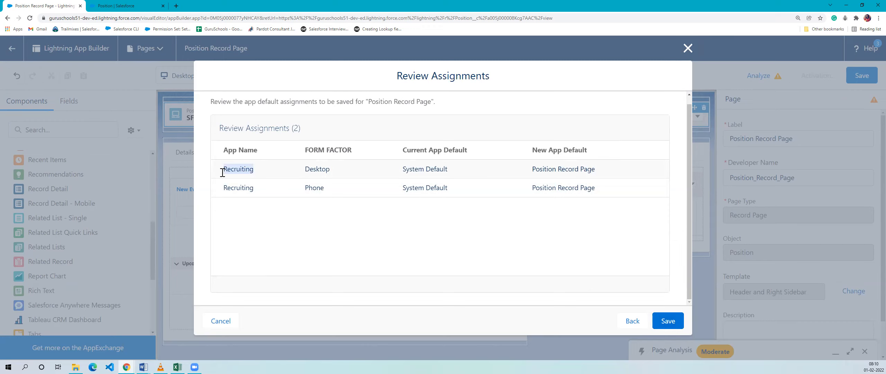
pyautogui.doubleClick(318, 170)
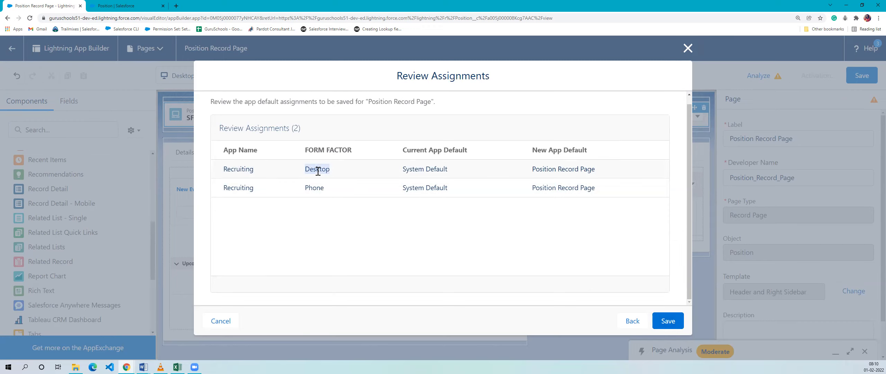
pyautogui.moveTo(598, 175); pyautogui.dragTo(514, 175)
pyautogui.moveTo(278, 189); pyautogui.dragTo(235, 189)
pyautogui.click(348, 189)
pyautogui.moveTo(529, 188); pyautogui.dragTo(591, 189)
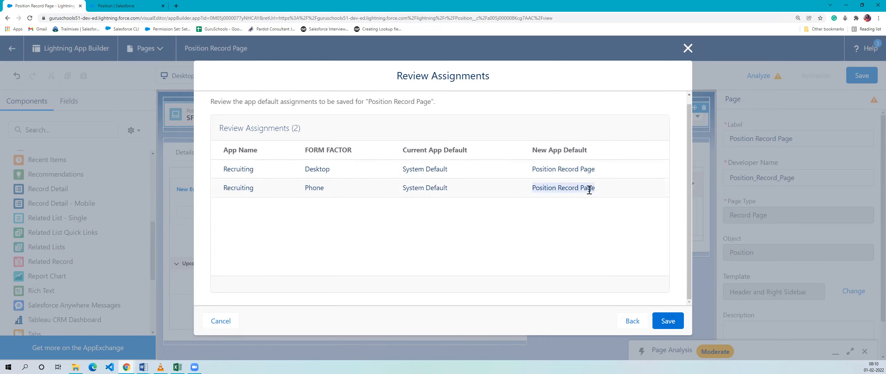
pyautogui.click(670, 328)
pyautogui.click(221, 321)
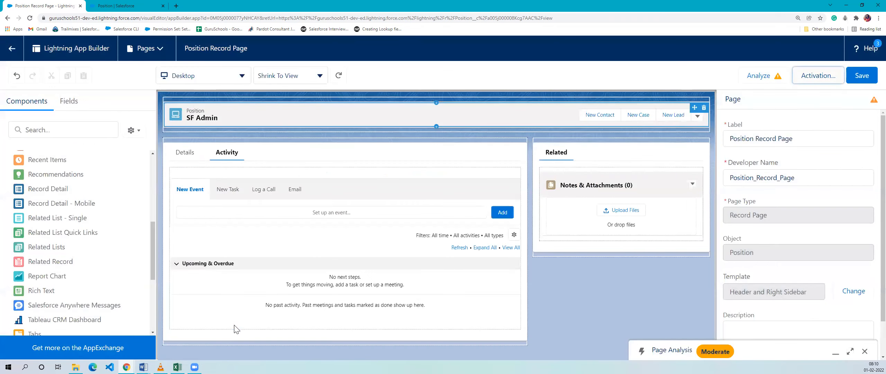
# - Reopen the activation settings of the Position Record Page and examine the assignment levels and the org default option
pyautogui.click(853, 77)
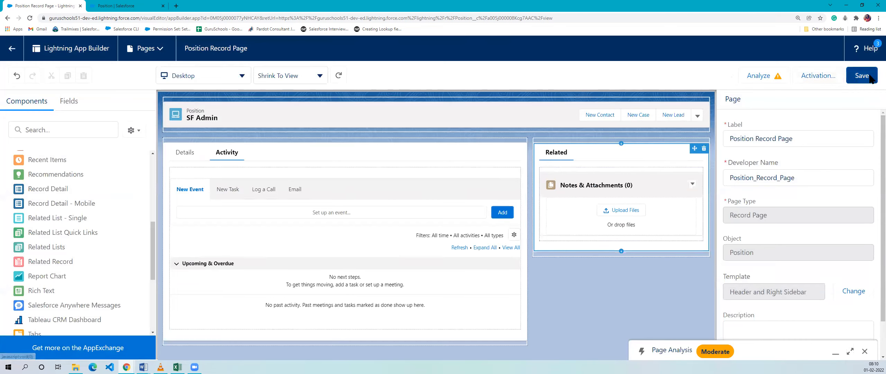
pyautogui.click(809, 80)
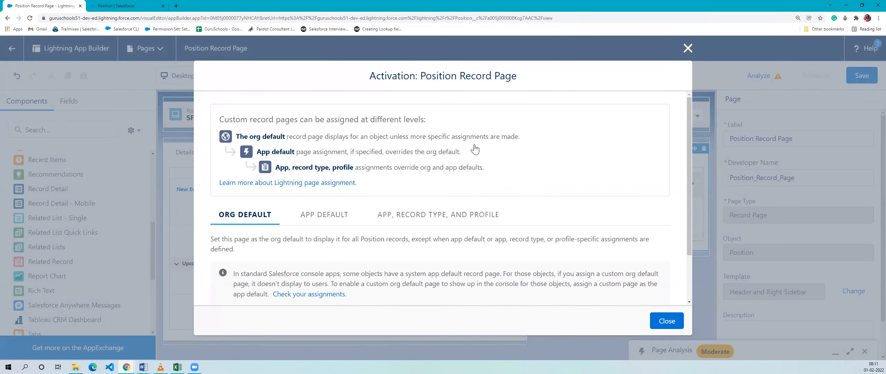
pyautogui.scroll(-2, 287, 241)
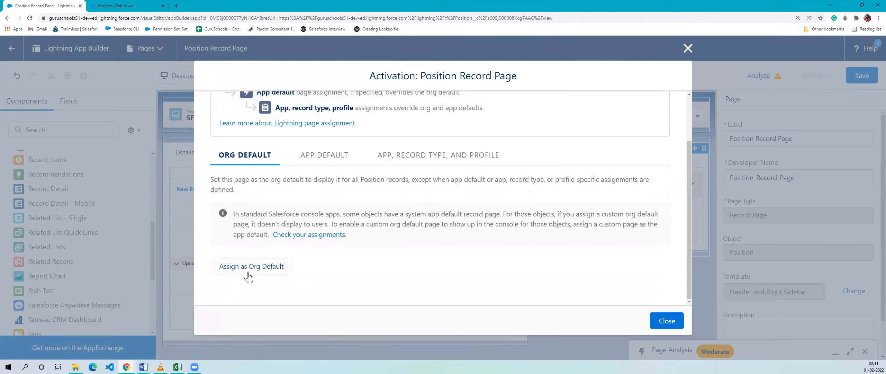
pyautogui.scroll(2, 249, 274)
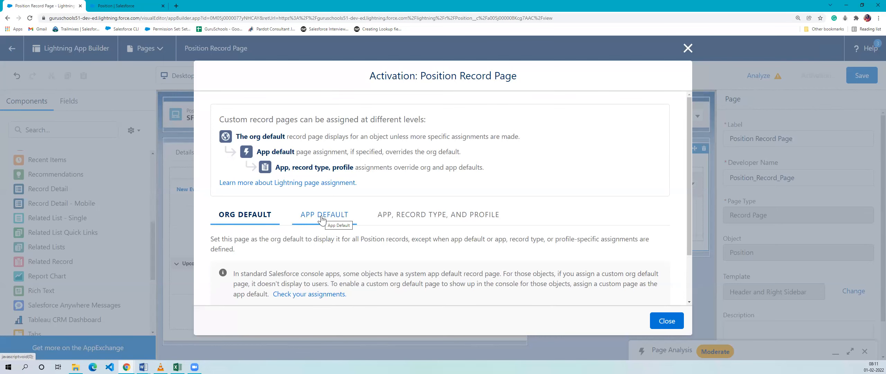
pyautogui.scroll(-2, 322, 218)
pyautogui.scroll(2, 322, 218)
pyautogui.scroll(-2, 256, 279)
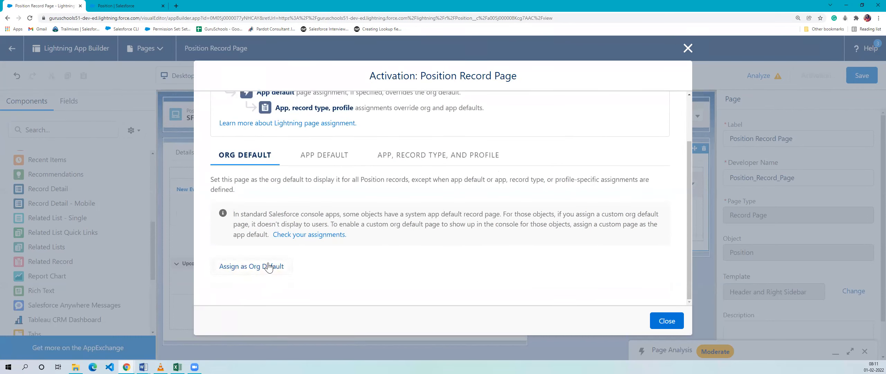
pyautogui.scroll(2, 547, 239)
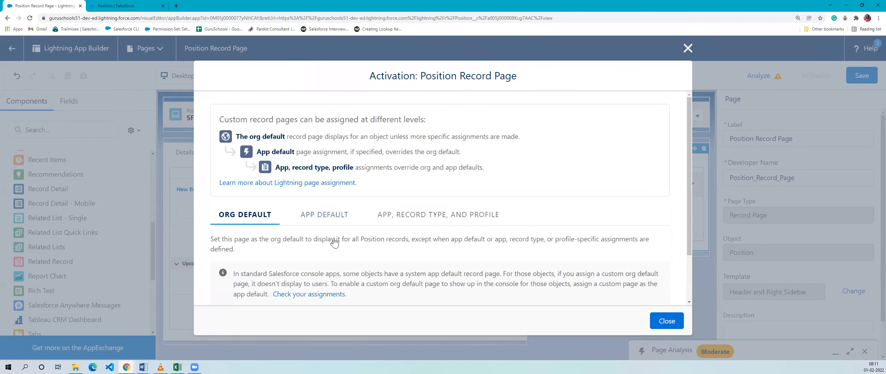
pyautogui.scroll(-2, 334, 242)
pyautogui.scroll(2, 344, 243)
pyautogui.scroll(-2, 313, 171)
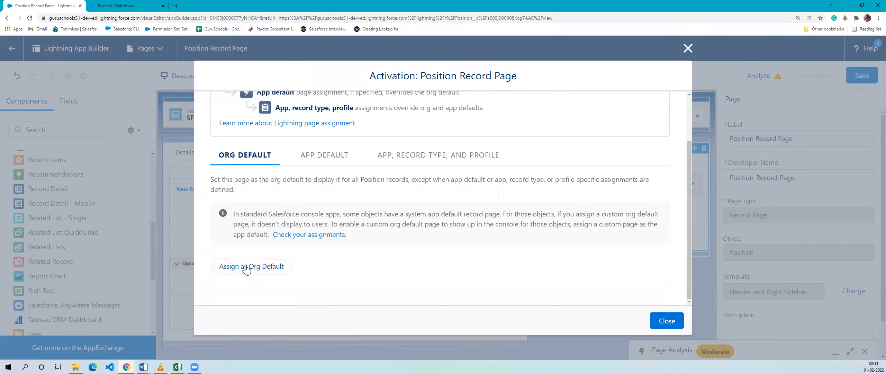
pyautogui.scroll(2, 420, 270)
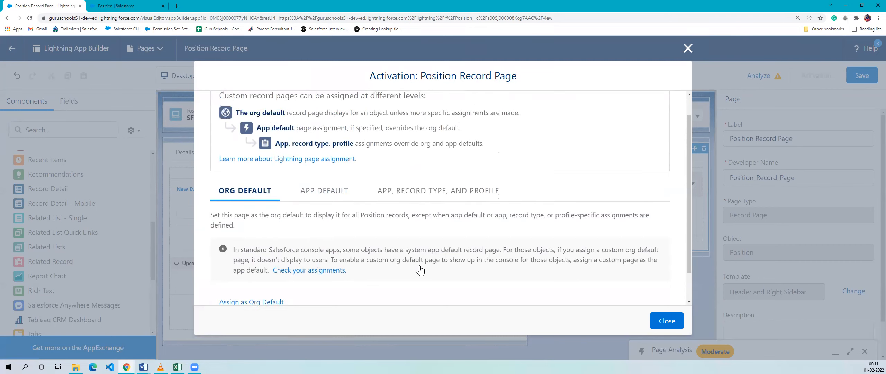
pyautogui.scroll(1, 420, 270)
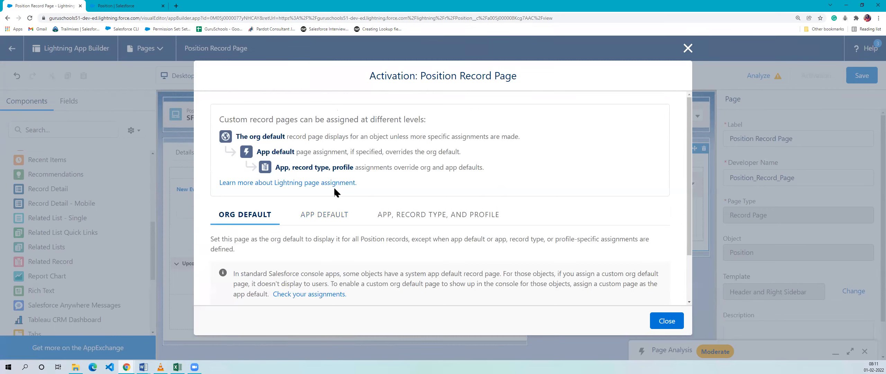
# - View the app default option, check the Position object's Lightning record pages in Setup, and return to the activation settings
pyautogui.click(333, 222)
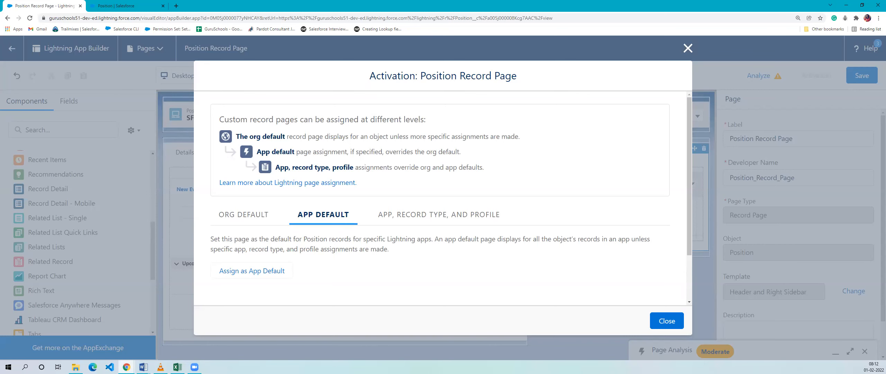
pyautogui.click(145, 6)
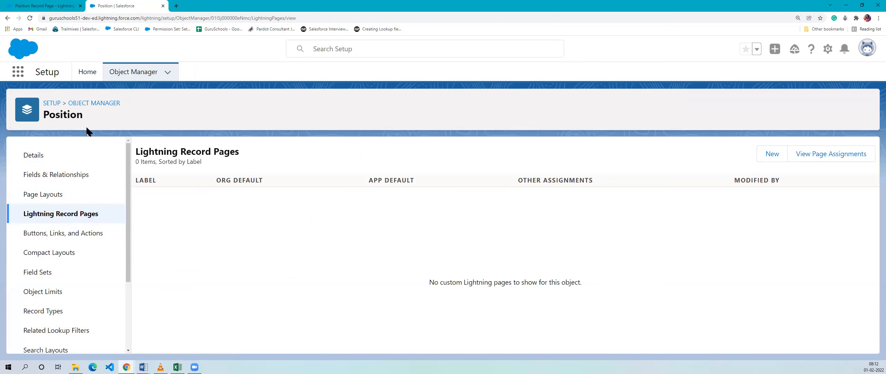
pyautogui.click(45, 6)
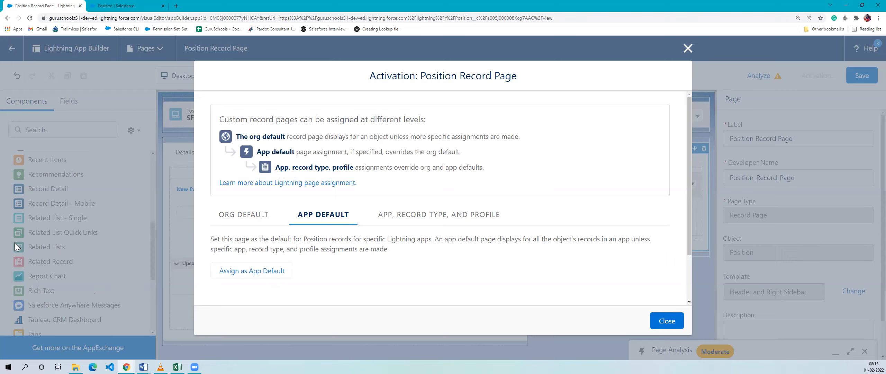
# - Start an assignment by app, record type and profile for the Recruiting app, keeping the Desktop and phone form factor
pyautogui.click(418, 218)
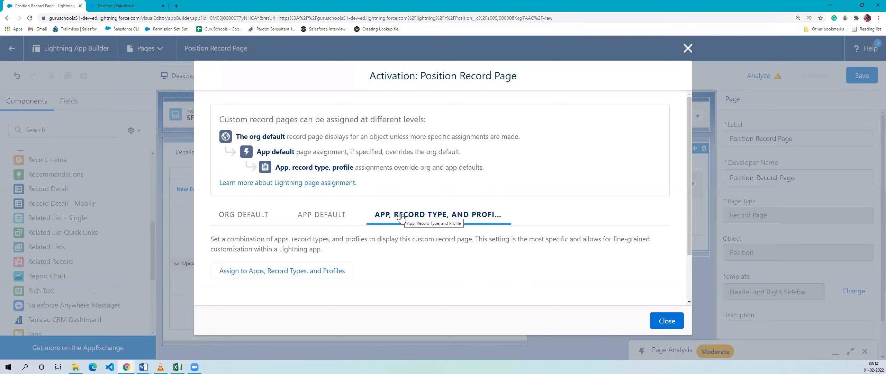
pyautogui.click(280, 271)
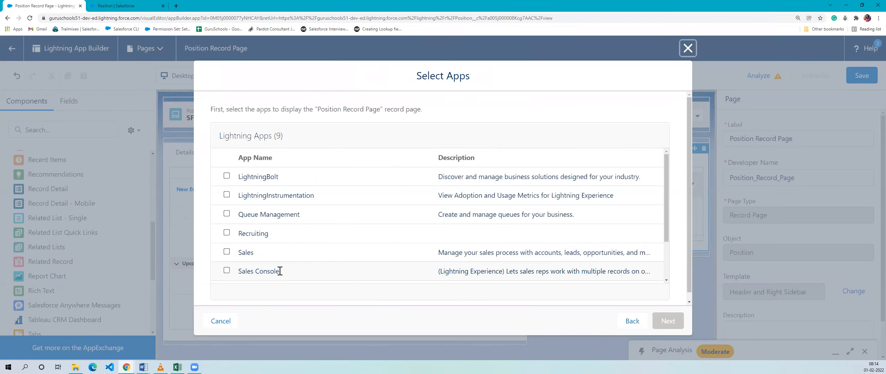
pyautogui.scroll(-2, 298, 205)
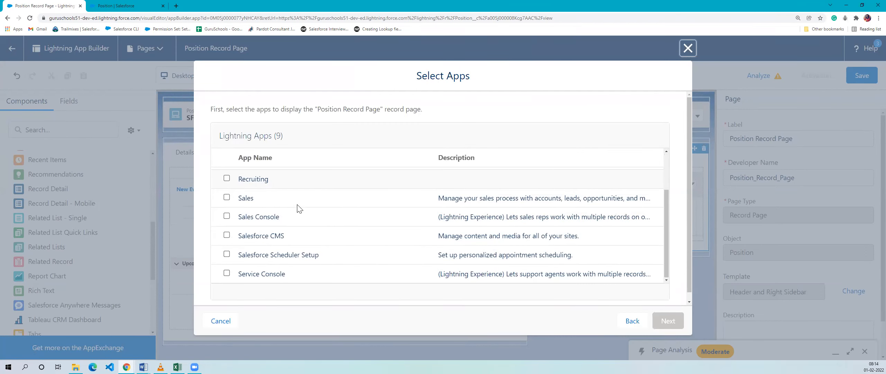
pyautogui.click(226, 178)
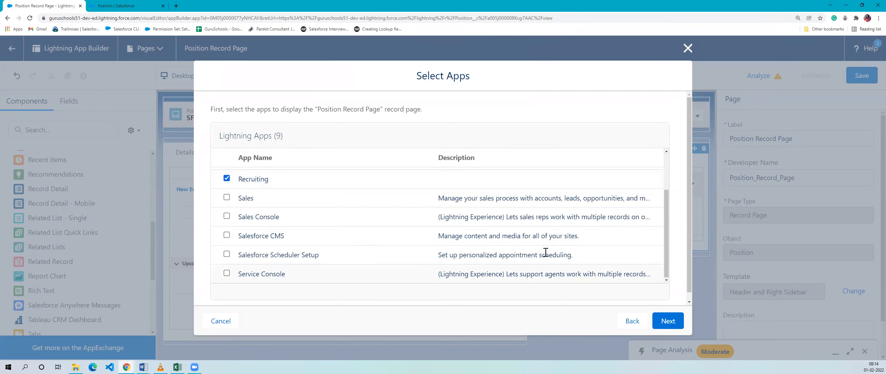
pyautogui.click(662, 325)
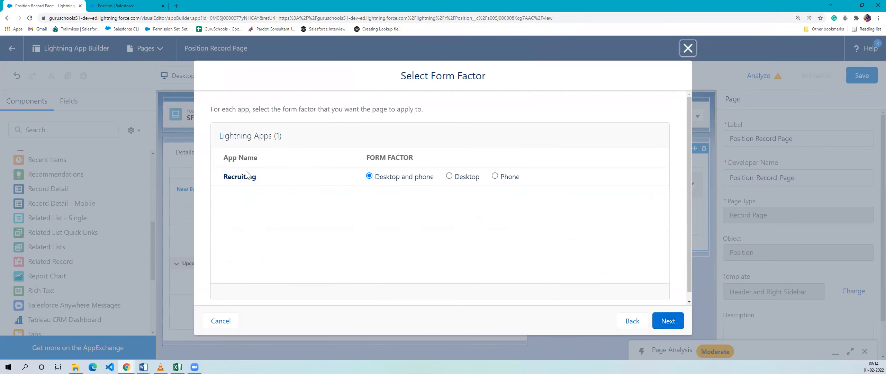
pyautogui.click(668, 320)
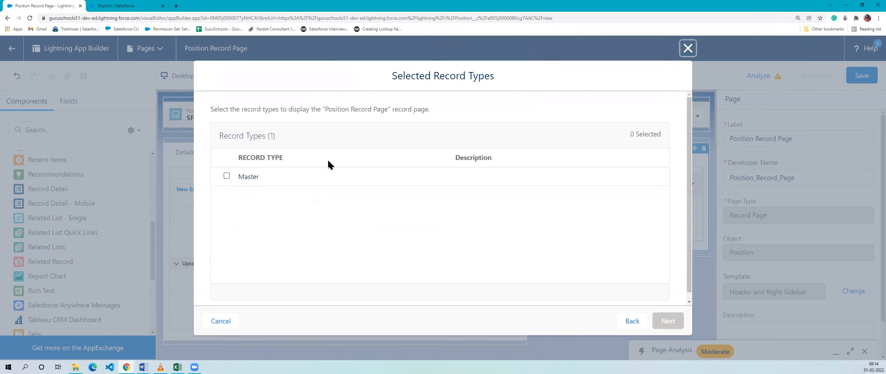
# - Select the Master record type for the Position Record Page assignment and continue to the profiles
pyautogui.doubleClick(242, 181)
pyautogui.click(270, 182)
pyautogui.hotkey('alt', 'Tab')
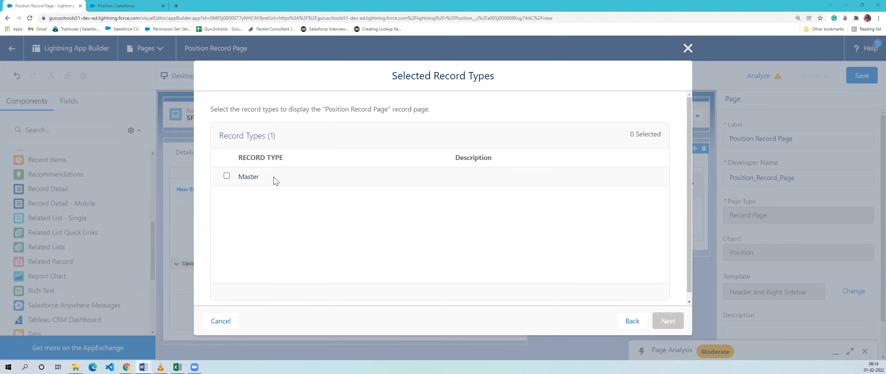
pyautogui.moveTo(274, 178); pyautogui.dragTo(241, 176)
pyautogui.click(263, 175)
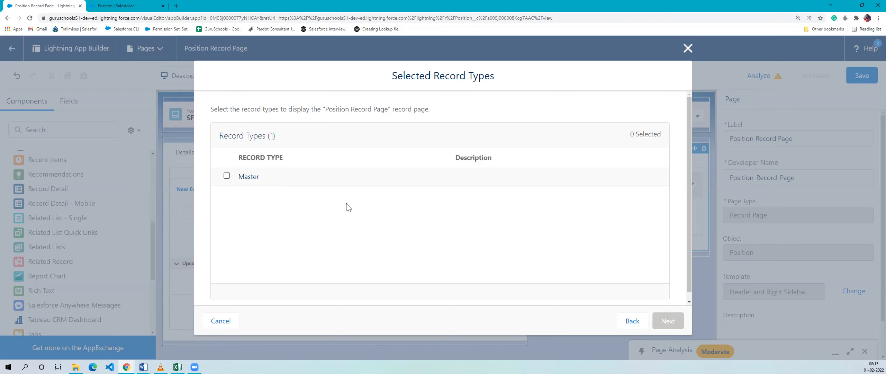
pyautogui.click(227, 175)
pyautogui.click(676, 322)
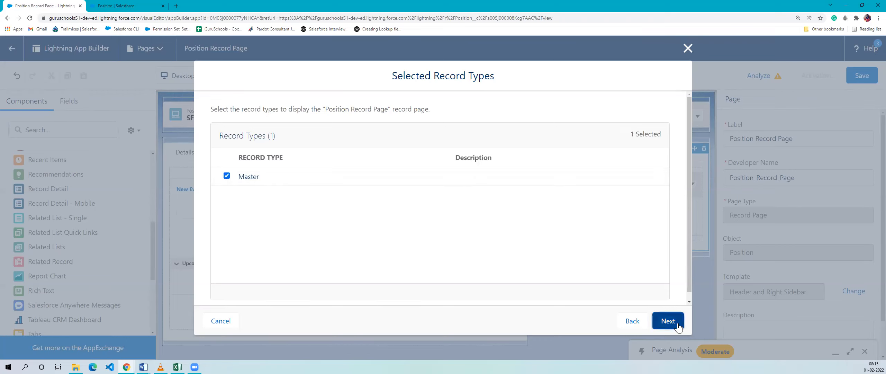
# - Select the System Administrator profile for the Position Record Page assignment and look back through the profile list
pyautogui.scroll(-15, 292, 204)
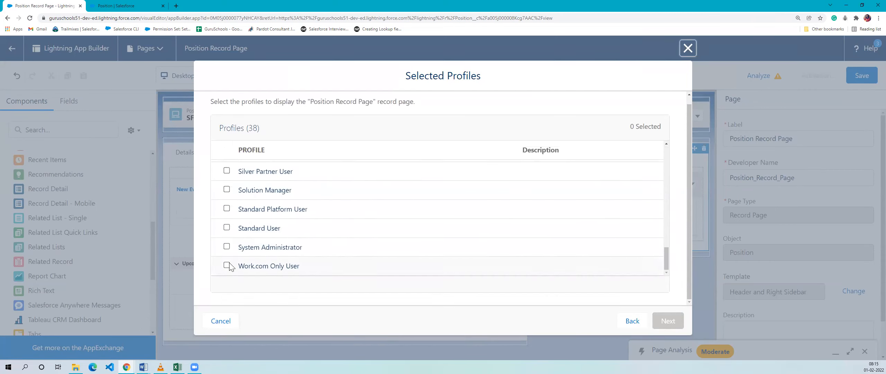
pyautogui.moveTo(238, 248); pyautogui.dragTo(311, 250)
pyautogui.click(313, 253)
pyautogui.click(227, 247)
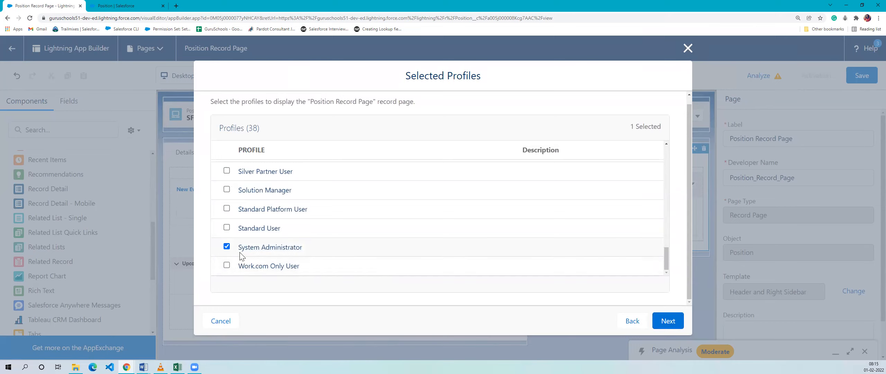
pyautogui.moveTo(241, 248); pyautogui.dragTo(322, 256)
pyautogui.click(322, 256)
pyautogui.scroll(3, 313, 227)
pyautogui.scroll(3, 313, 225)
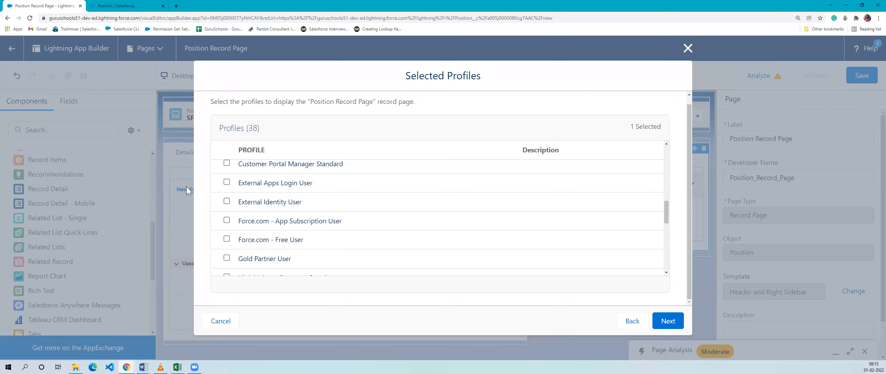
# - Back out of the app, record type and profile assignment to the Position Record Page's activation levels
pyautogui.click(631, 320)
pyautogui.click(631, 321)
pyautogui.click(631, 321)
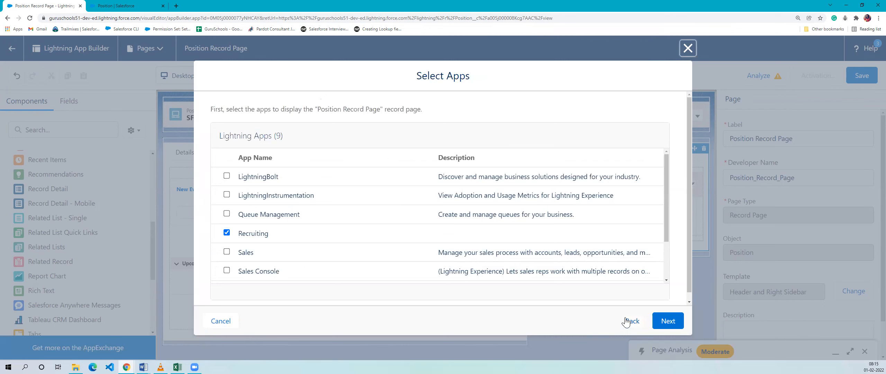
pyautogui.click(627, 320)
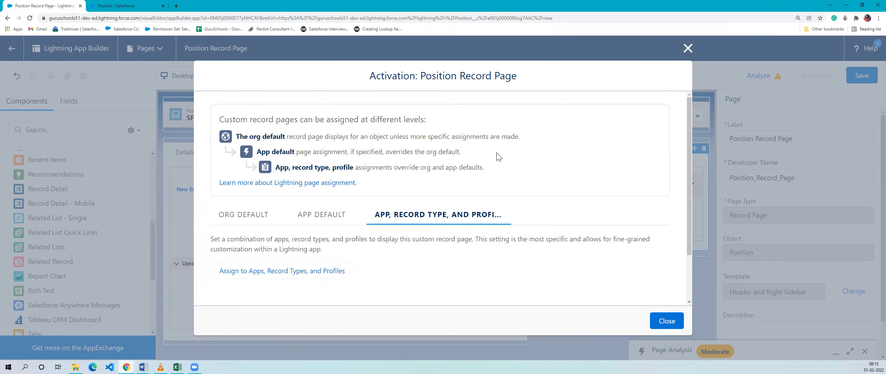
pyautogui.scroll(-1, 401, 215)
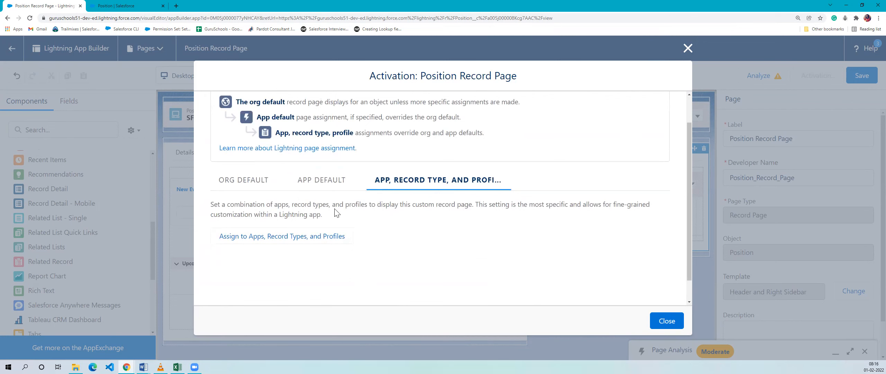
pyautogui.scroll(1, 337, 213)
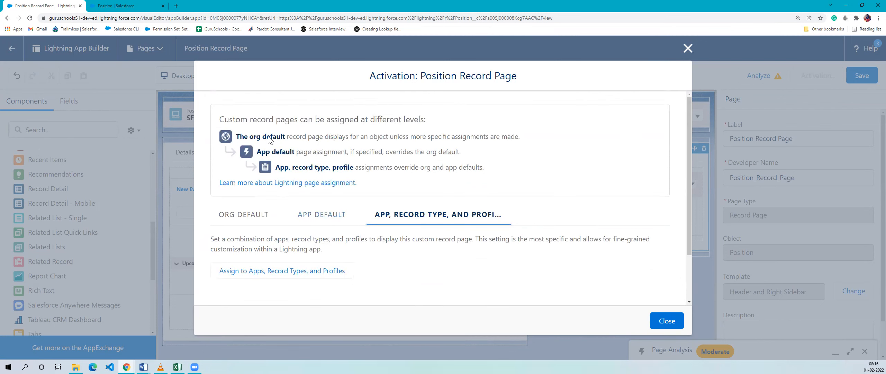
# - Assign the Position Record Page as the org default for the Desktop and phone form factor and save the assignment
pyautogui.click(238, 227)
pyautogui.scroll(-2, 310, 253)
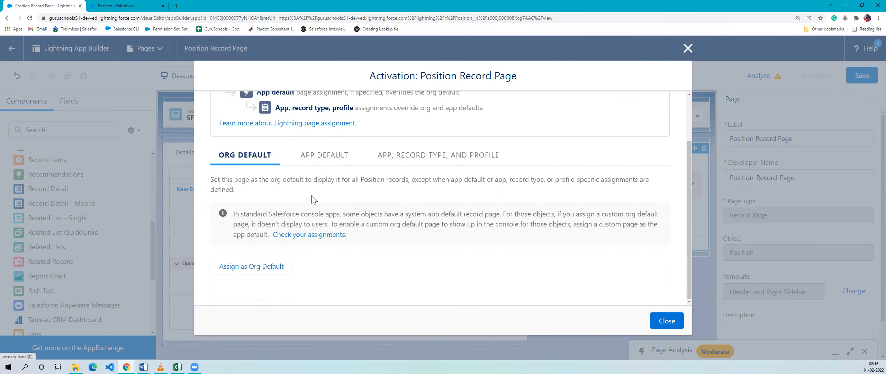
pyautogui.click(256, 274)
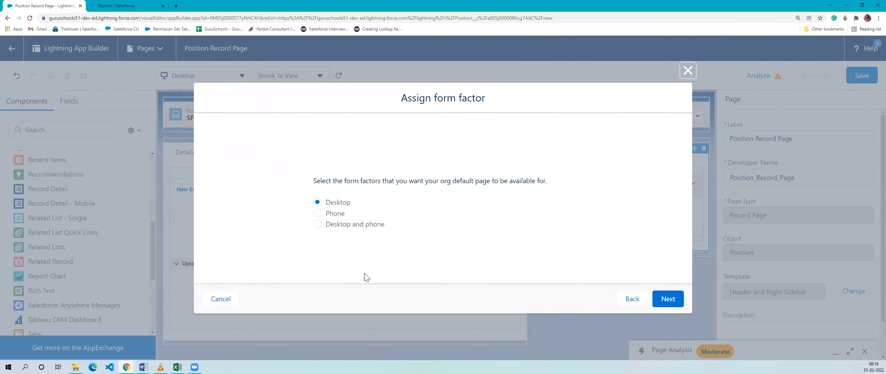
pyautogui.click(317, 224)
pyautogui.click(671, 299)
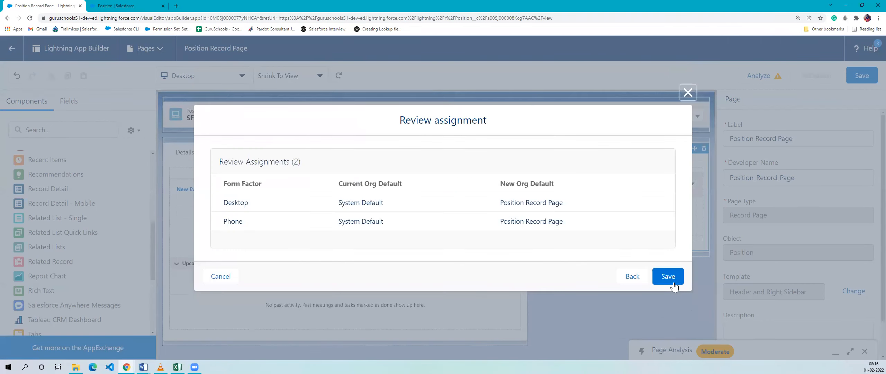
pyautogui.click(673, 281)
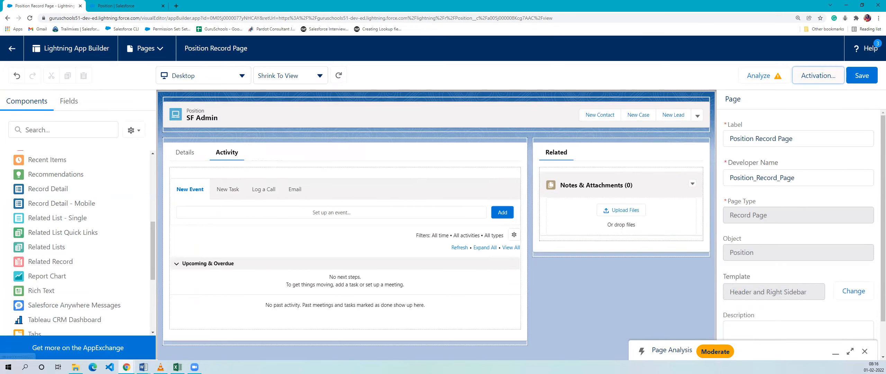
# - Leave the page builder and check the Details and Activity sections of the SF Admin position record
pyautogui.click(13, 50)
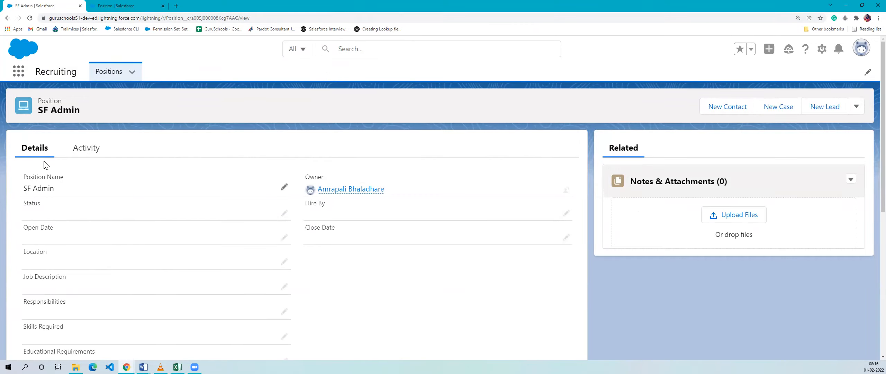
pyautogui.scroll(-10, 119, 259)
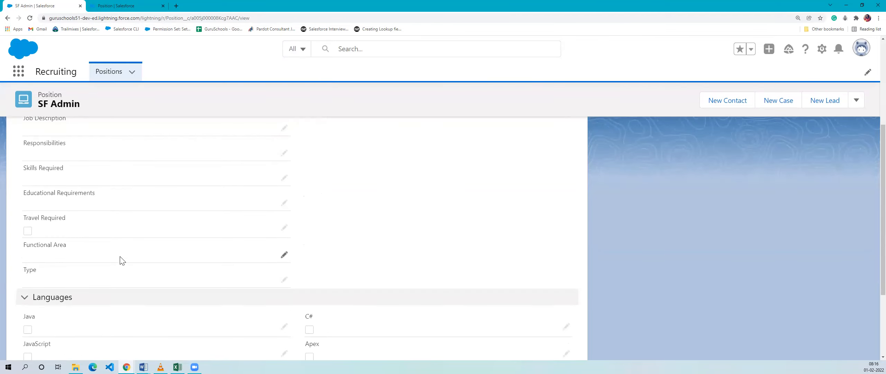
pyautogui.scroll(10, 125, 287)
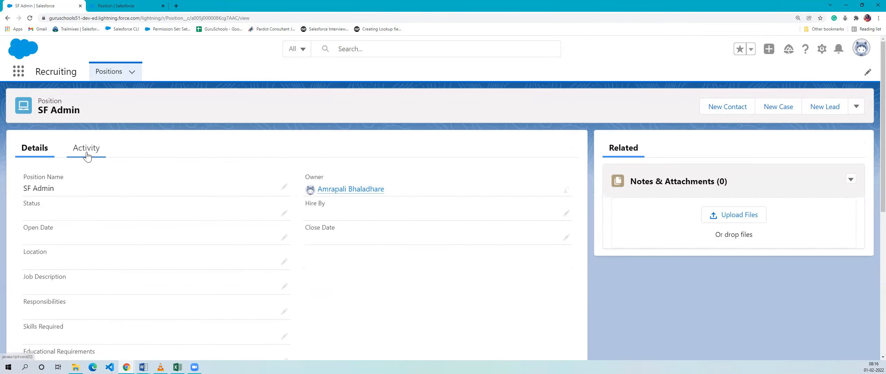
pyautogui.click(86, 154)
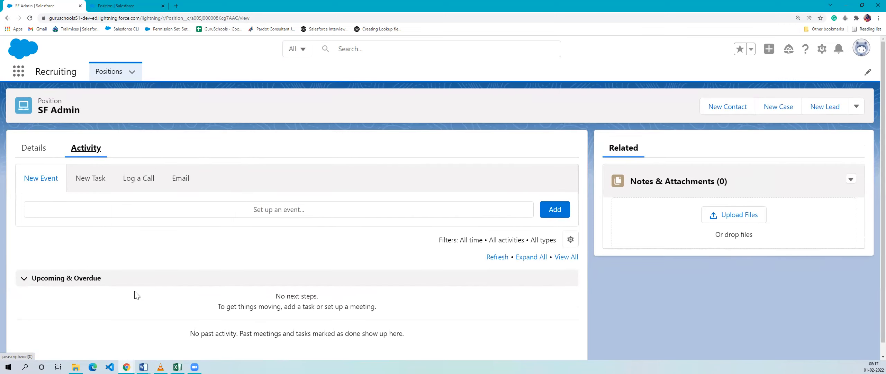
pyautogui.click(36, 154)
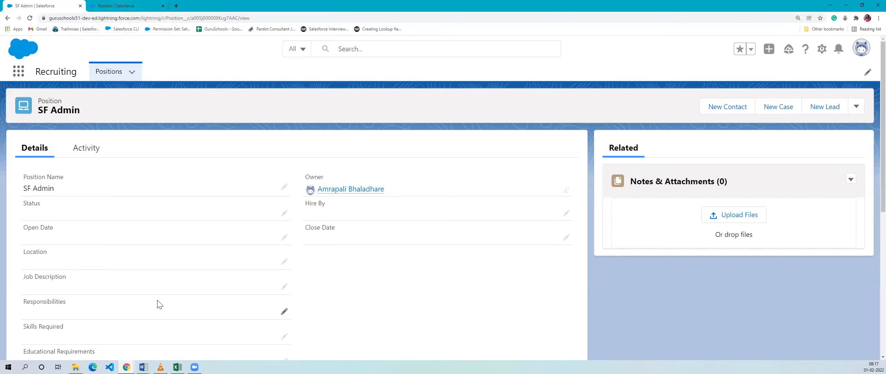
# - Close the extra browser tab, open Setup and filter the Object Manager list by "po"
pyautogui.click(163, 6)
pyautogui.click(822, 49)
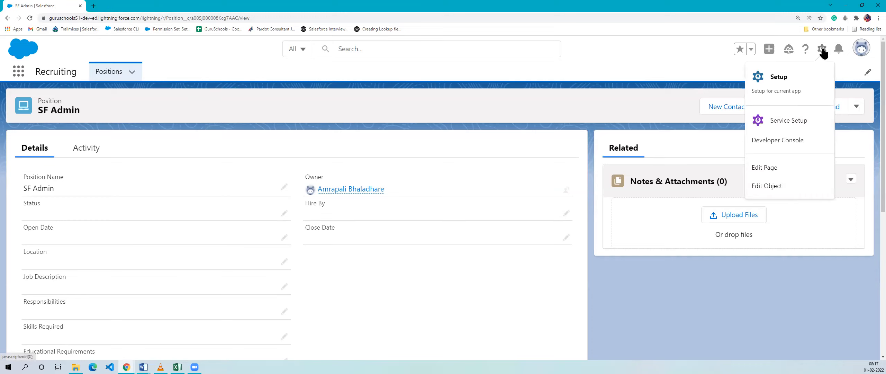
pyautogui.click(792, 78)
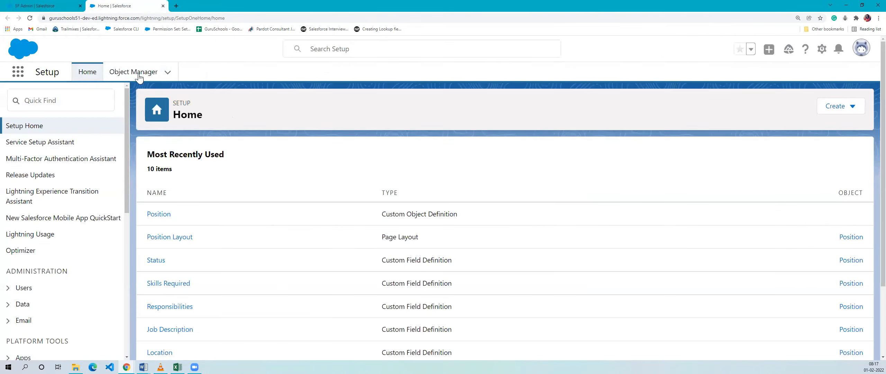
pyautogui.click(138, 75)
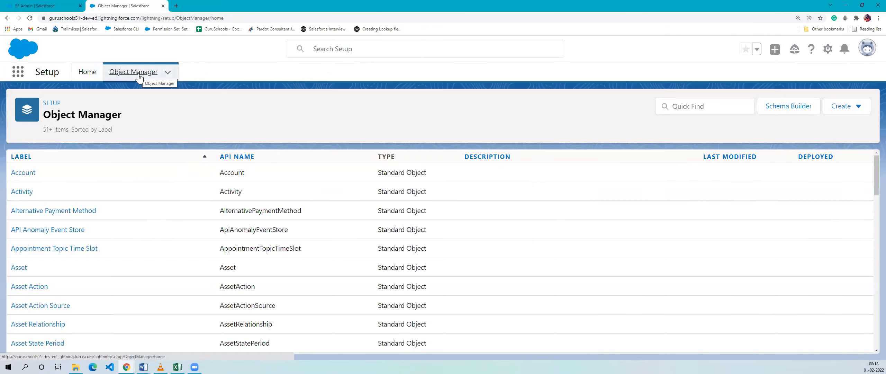
pyautogui.click(674, 111)
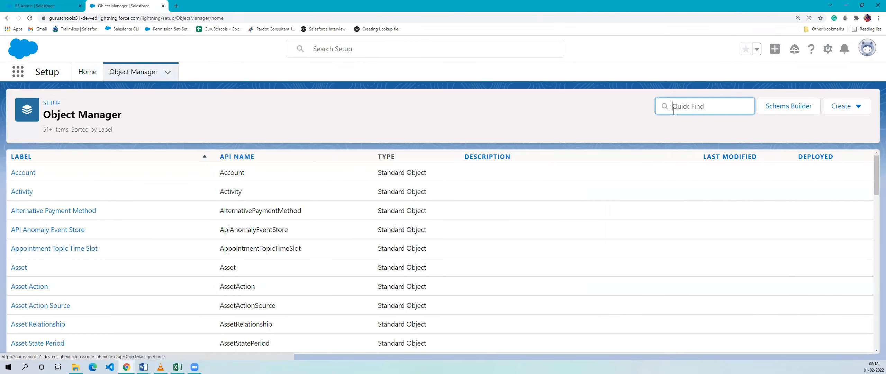
pyautogui.write('po')
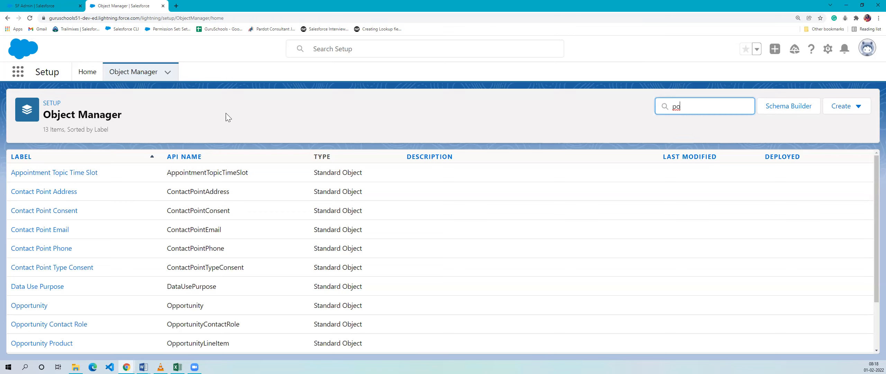
# - Search Setup Home's Quick Find for "object", clear the search and return to the Object Manager
pyautogui.click(86, 81)
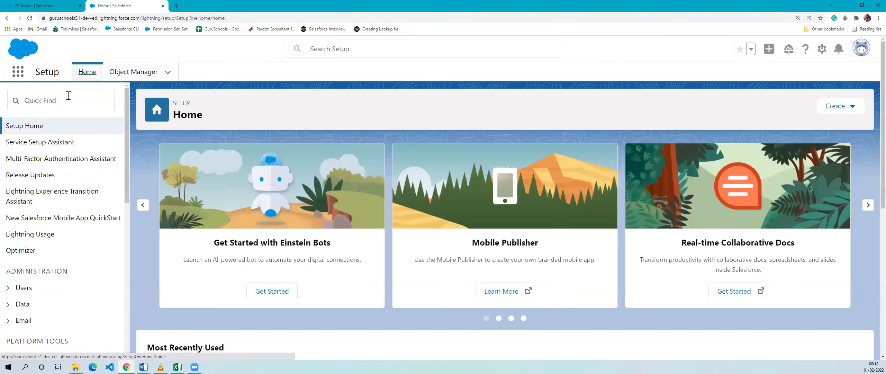
pyautogui.click(71, 108)
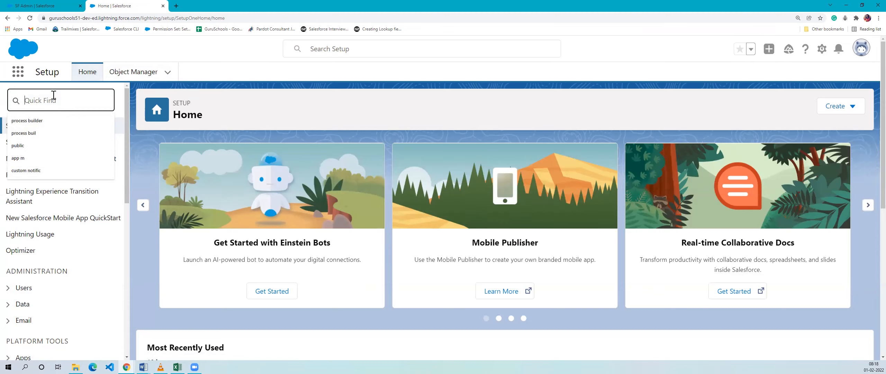
pyautogui.write('o')
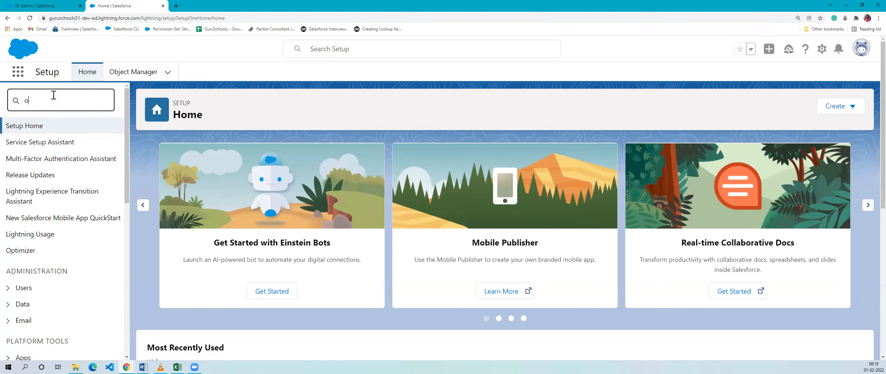
pyautogui.write('bject')
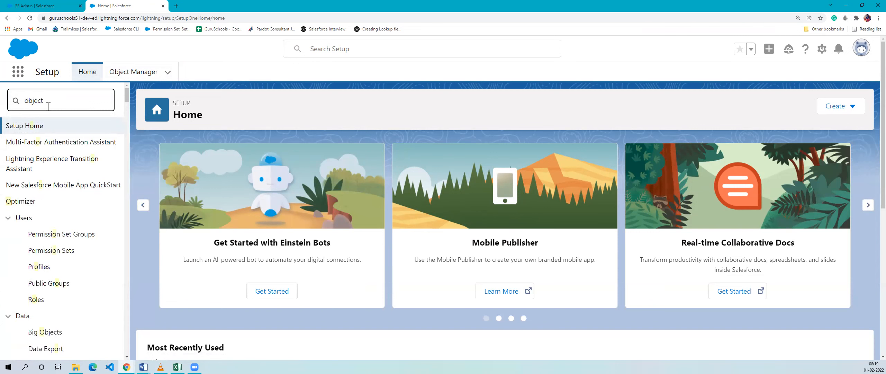
pyautogui.press('BackSpace')
pyautogui.press('BackSpace')
pyautogui.press('BackSpace')
pyautogui.press('BackSpace')
pyautogui.press('BackSpace')
pyautogui.press('BackSpace')
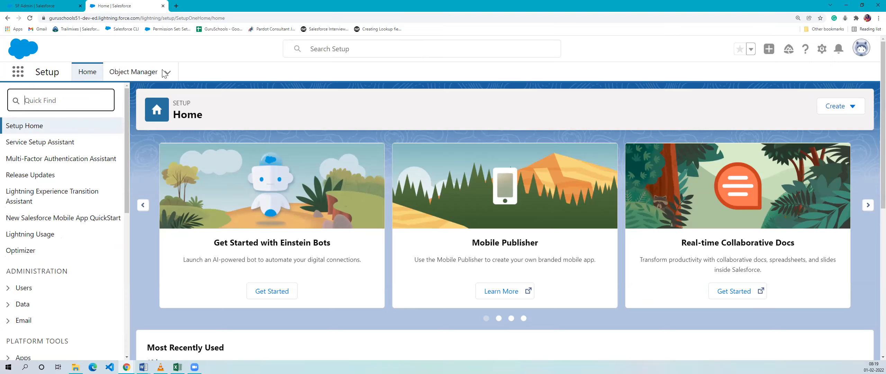
pyautogui.click(135, 77)
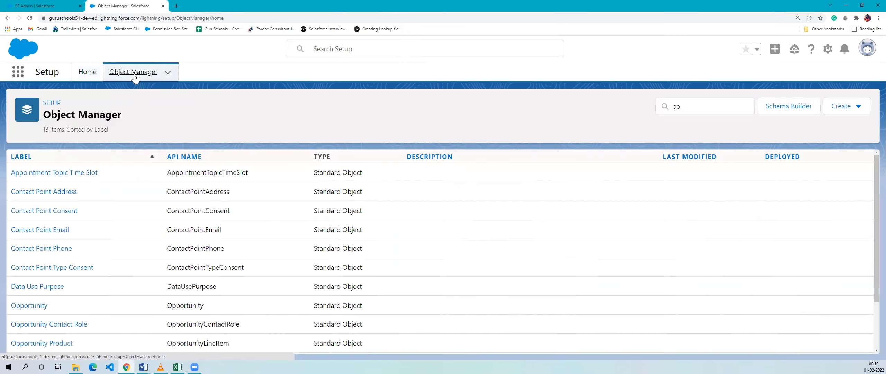
# - Examine the filtered object list, comparing the type of the Position object with that of the Opportunity object
pyautogui.scroll(-2, 277, 166)
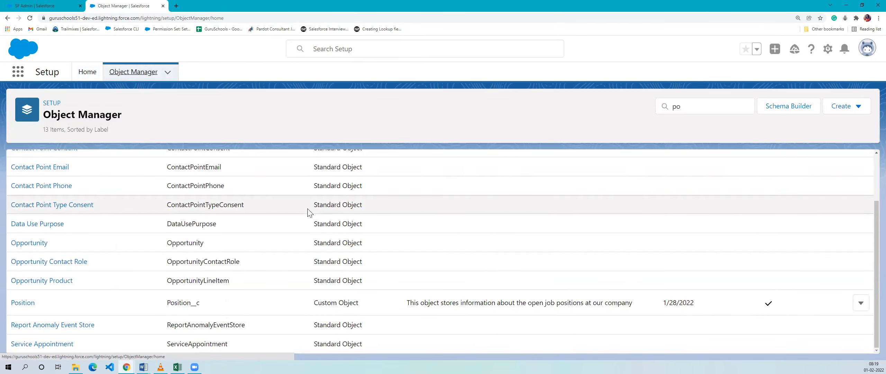
pyautogui.scroll(2, 311, 214)
pyautogui.rightClick(315, 112)
pyautogui.click(261, 129)
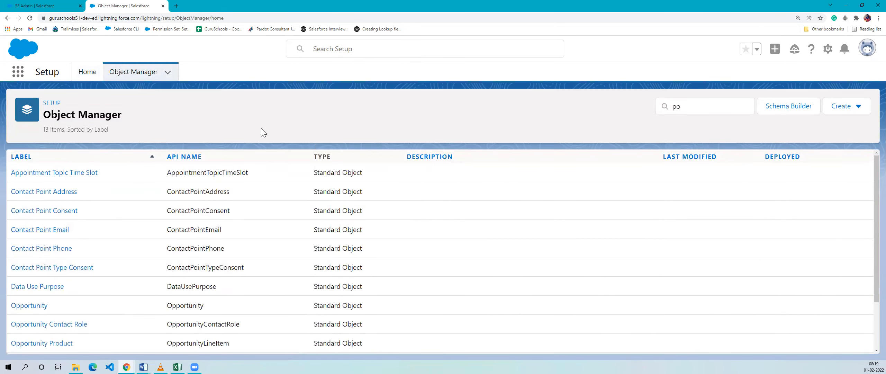
pyautogui.scroll(-2, 346, 229)
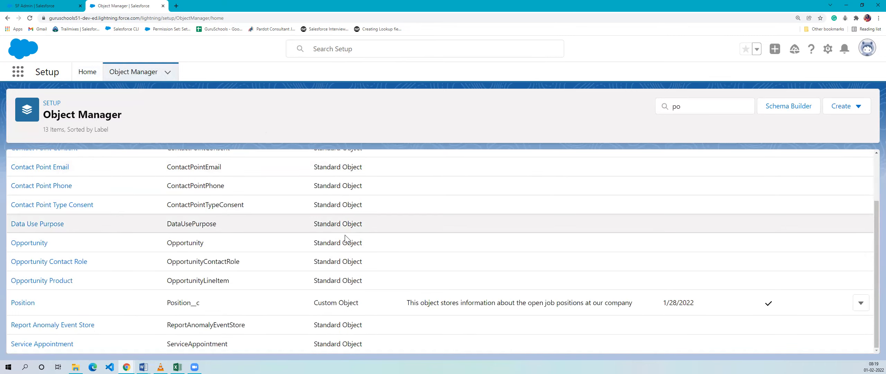
pyautogui.scroll(3, 343, 244)
pyautogui.scroll(-3, 332, 238)
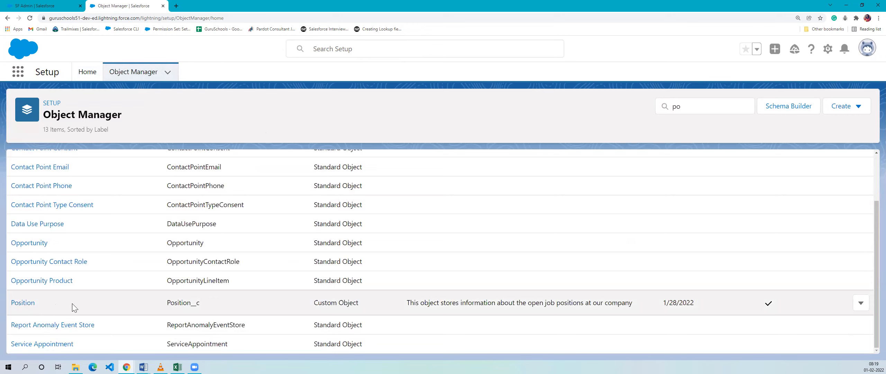
pyautogui.moveTo(314, 304); pyautogui.dragTo(346, 305)
pyautogui.scroll(3, 320, 254)
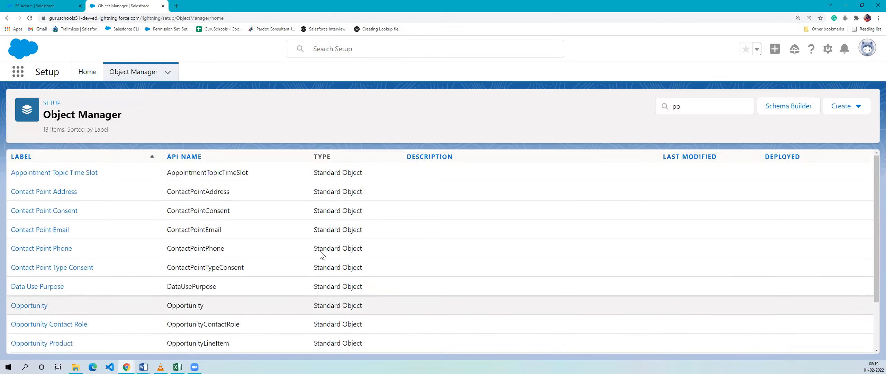
pyautogui.scroll(-3, 320, 249)
pyautogui.moveTo(313, 243); pyautogui.dragTo(363, 245)
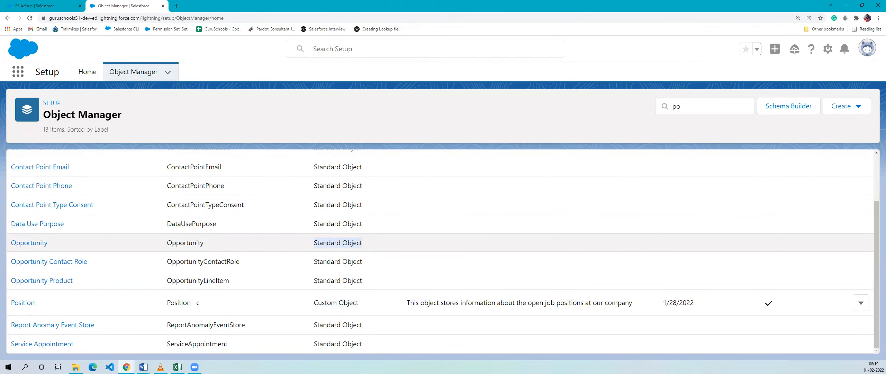
pyautogui.click(269, 302)
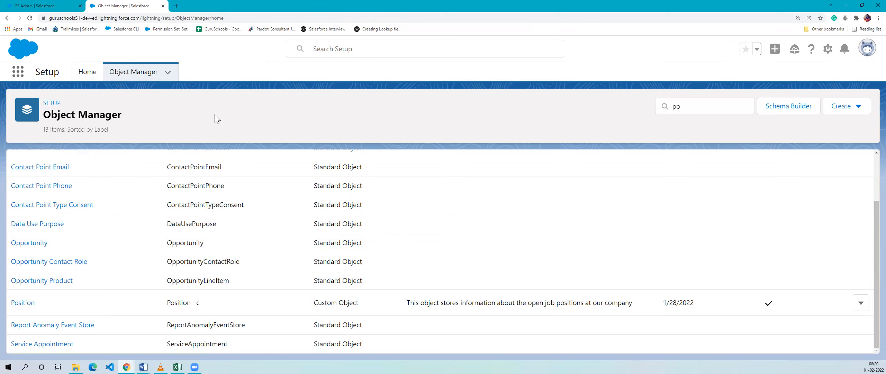
# - Review the Type column of the filtered objects again, focusing on the Position row
pyautogui.scroll(1, 364, 279)
pyautogui.scroll(3, 363, 279)
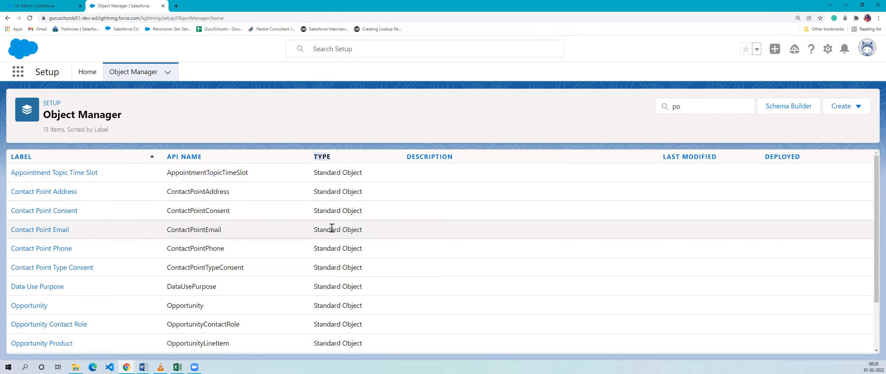
pyautogui.scroll(-3, 332, 228)
pyautogui.tripleClick(311, 260)
pyautogui.tripleClick(388, 303)
pyautogui.click(382, 303)
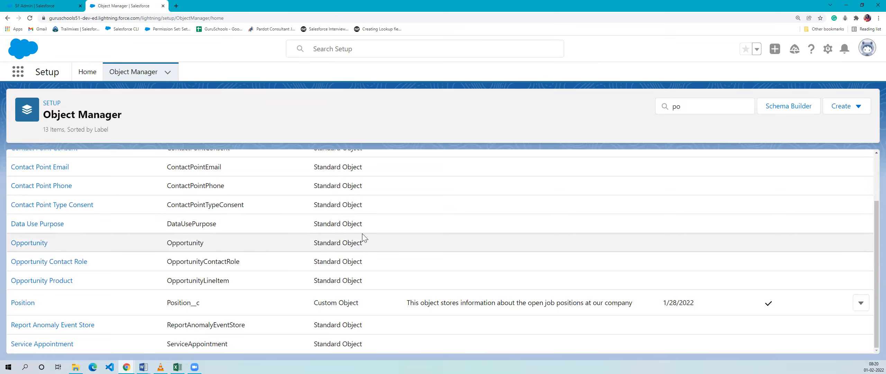
pyautogui.moveTo(315, 304); pyautogui.dragTo(379, 302)
pyautogui.click(379, 303)
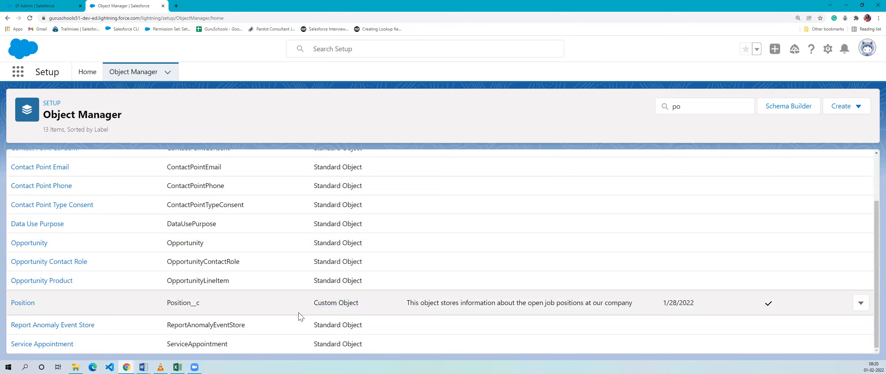
pyautogui.click(371, 309)
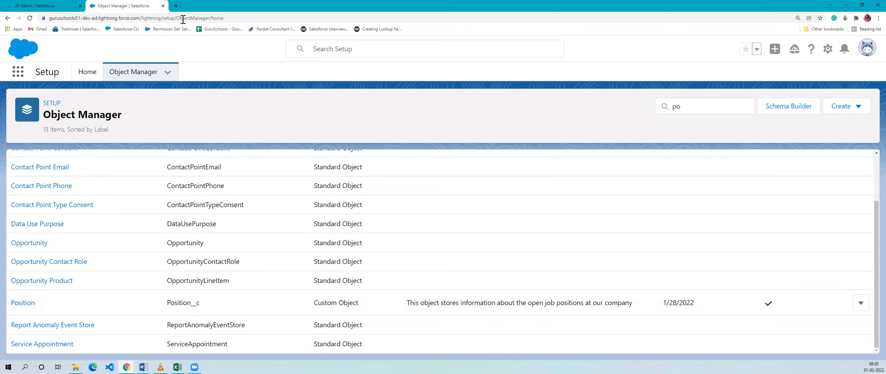
# - Open Setup in a new browser tab, search Quick Find for "tab" and view the custom tabs on the Tabs page
pyautogui.click(828, 49)
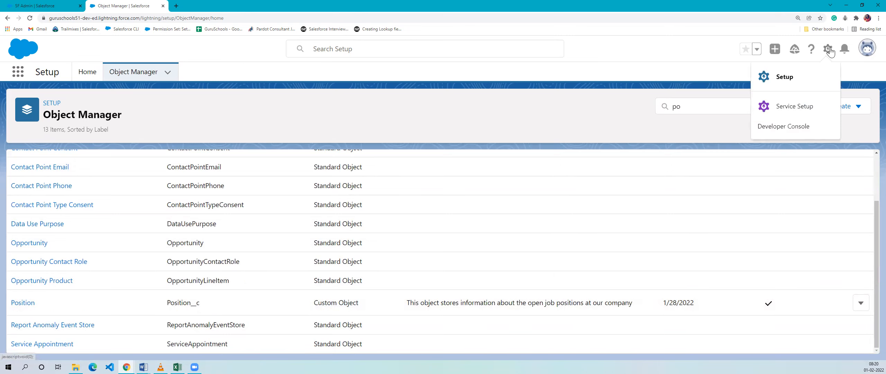
pyautogui.click(802, 74)
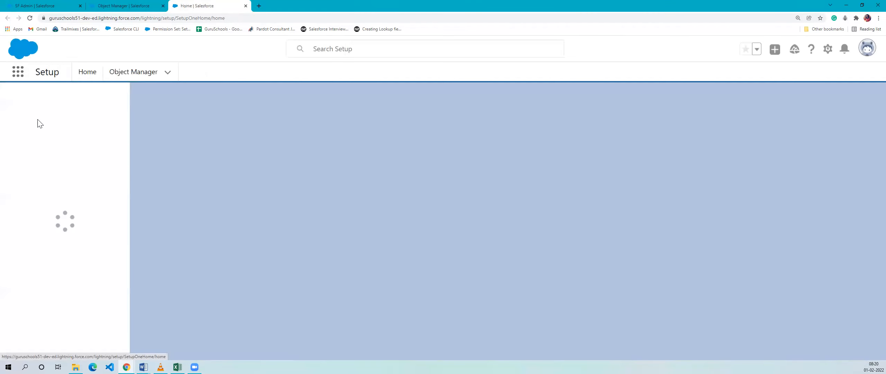
pyautogui.click(47, 101)
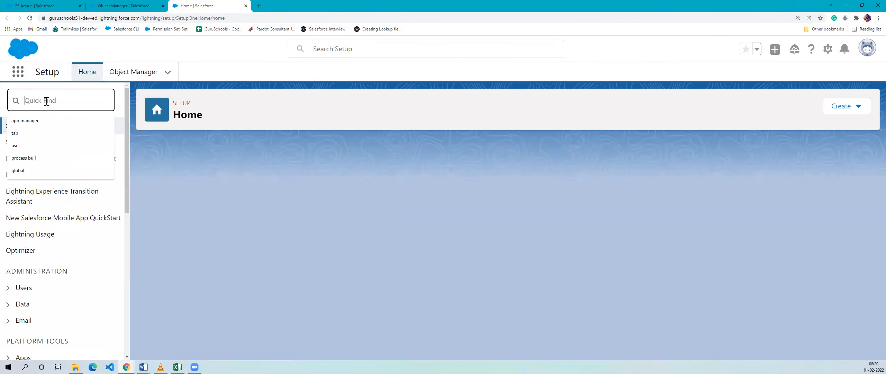
pyautogui.write('ta')
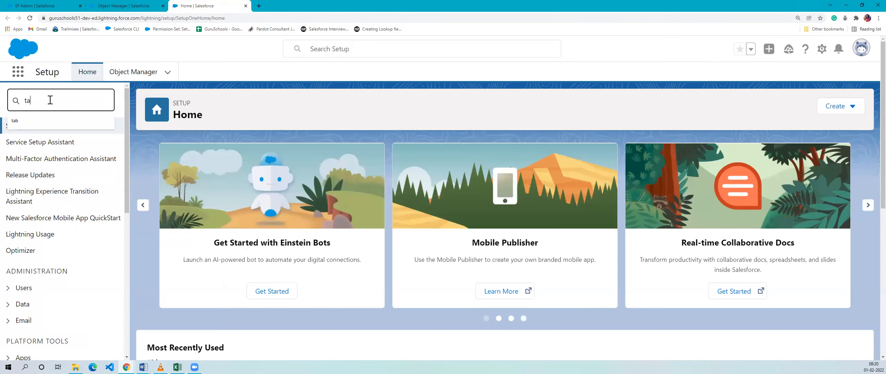
pyautogui.write('b')
pyautogui.click(32, 163)
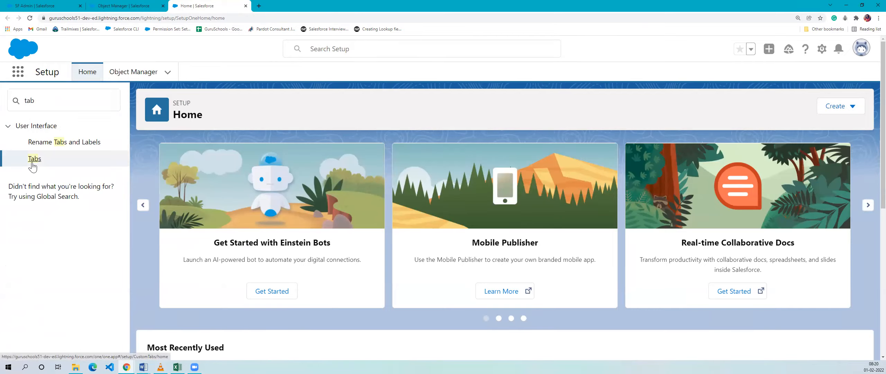
pyautogui.scroll(-3, 330, 189)
pyautogui.scroll(3, 315, 261)
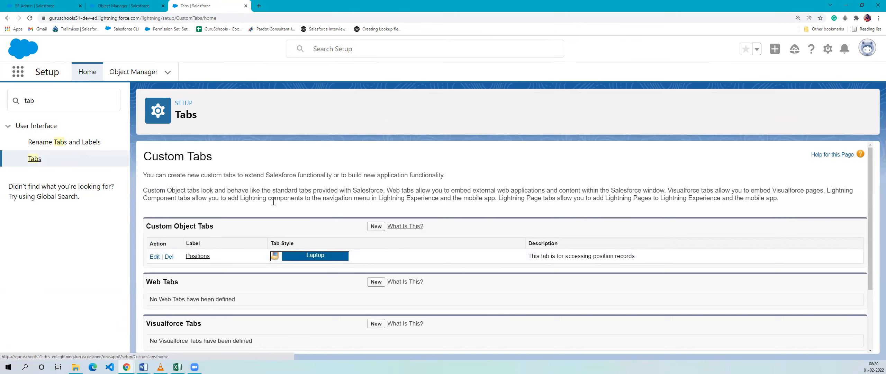
# - Compare the filtered object list with the Tabs page once more and close the Tabs page's browser tab
pyautogui.click(138, 6)
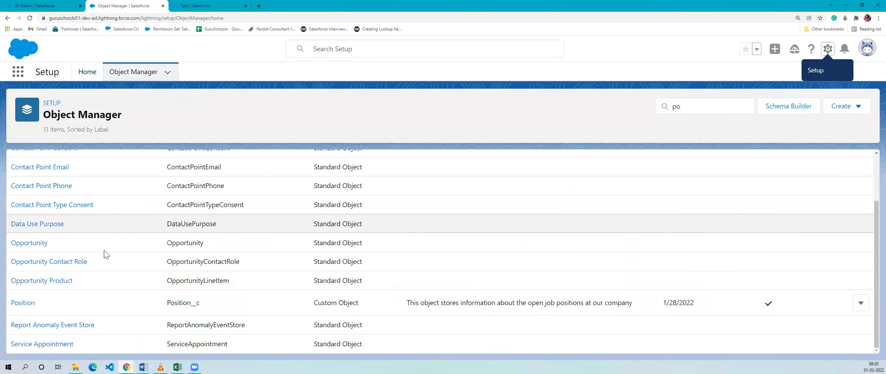
pyautogui.hotkey('ctrl', 'Tab')
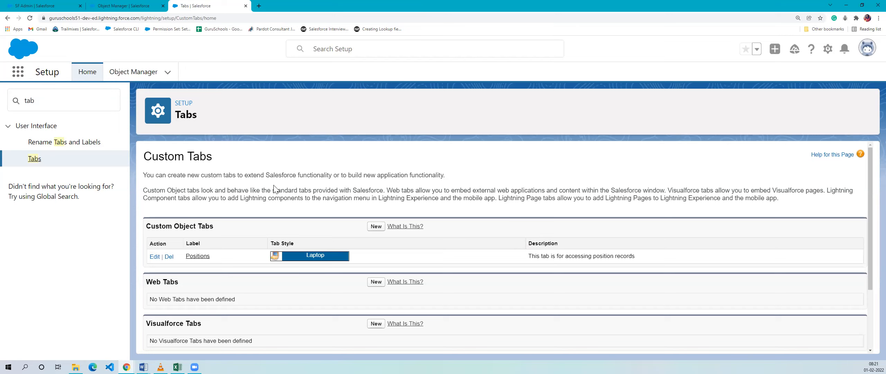
pyautogui.click(245, 6)
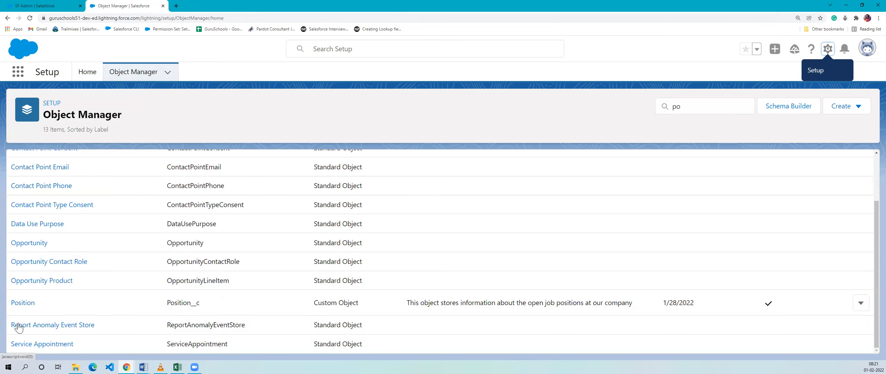
# - Open the Position object's Lightning Record Pages, review the Position Record Page entry and start creating a new Lightning page
pyautogui.click(23, 303)
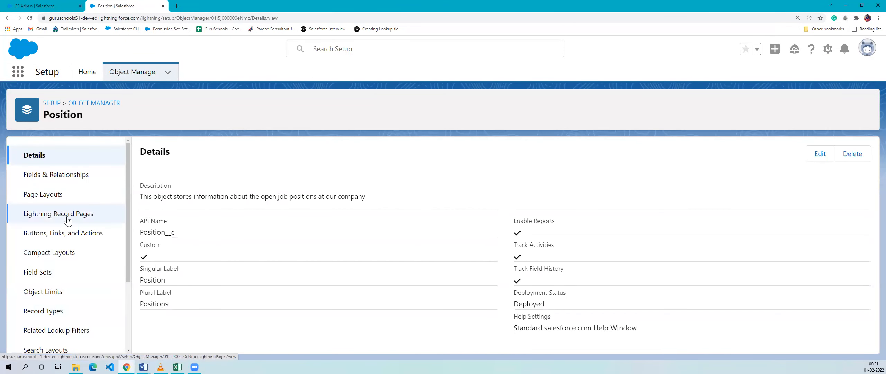
pyautogui.click(68, 220)
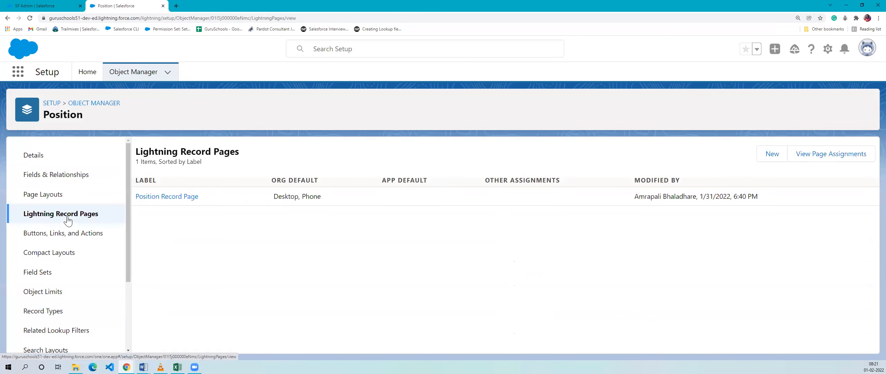
pyautogui.moveTo(200, 197); pyautogui.dragTo(139, 206)
pyautogui.click(151, 225)
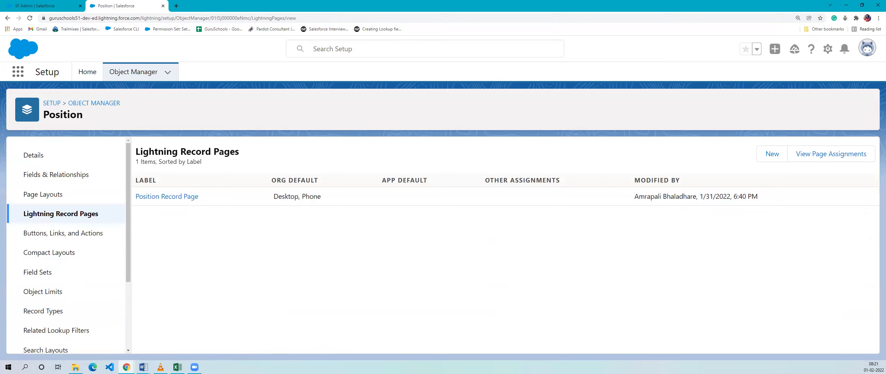
pyautogui.moveTo(204, 198); pyautogui.dragTo(176, 249)
pyautogui.click(214, 261)
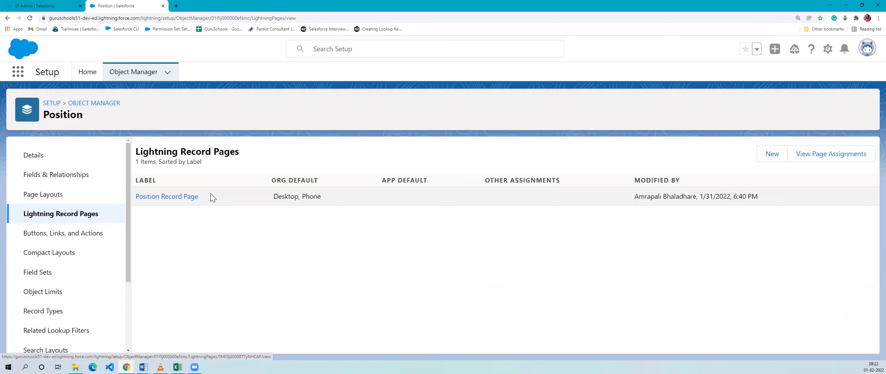
pyautogui.click(146, 229)
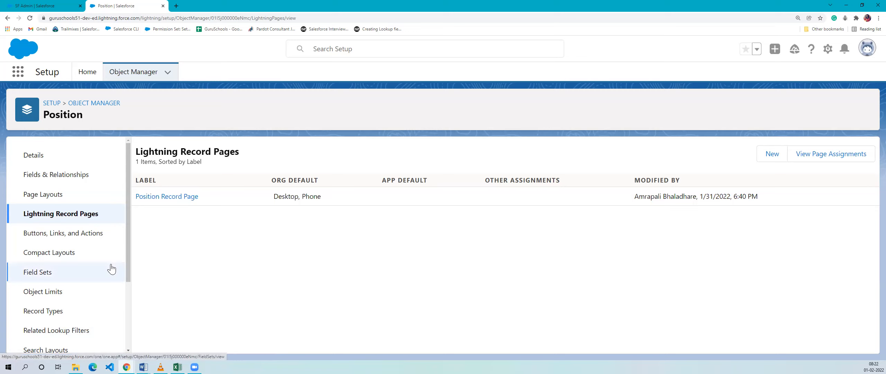
pyautogui.click(769, 158)
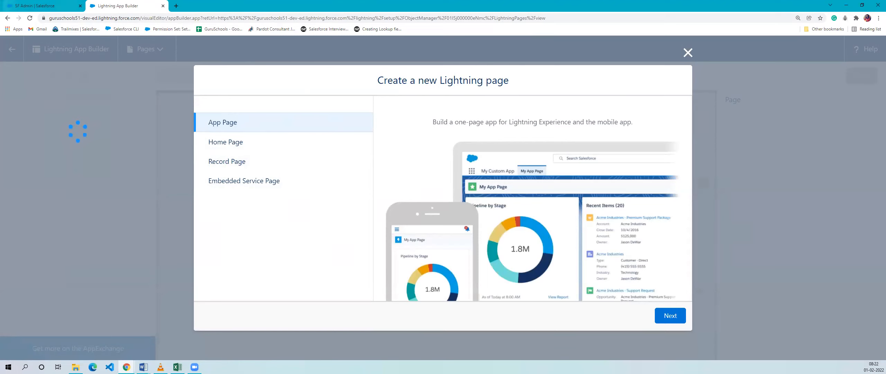
# - In the SF Admin record's browser tab, find the Sales app by searching for "sales" and view its Home page
pyautogui.click(42, 4)
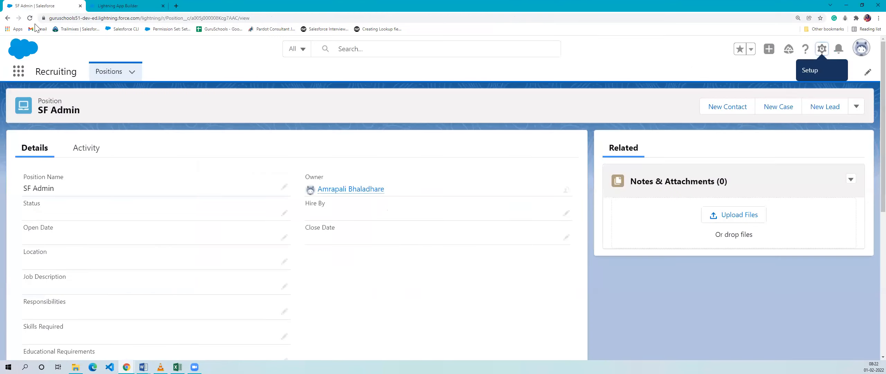
pyautogui.click(16, 73)
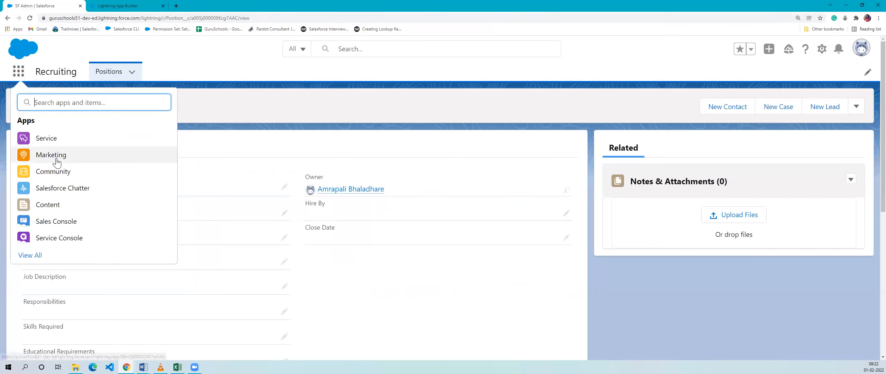
pyautogui.write('sales')
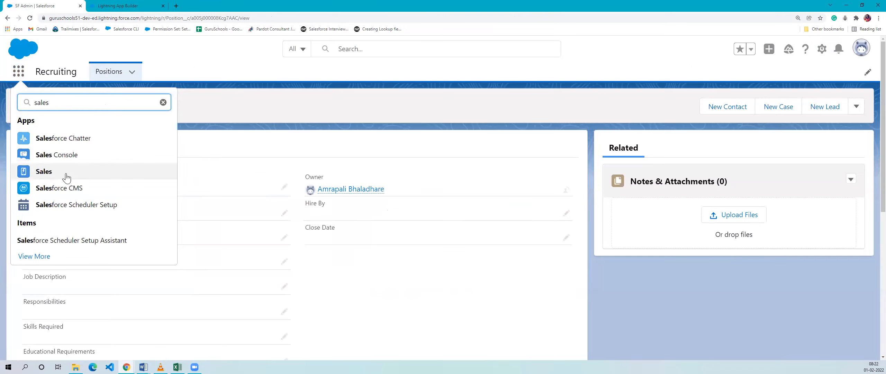
pyautogui.click(67, 177)
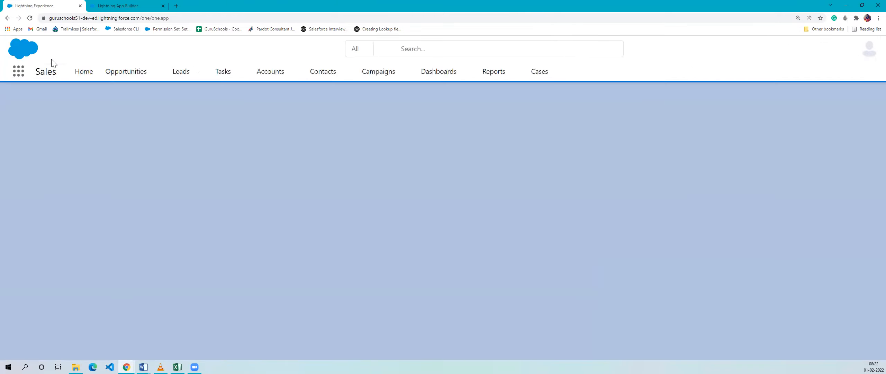
pyautogui.click(84, 74)
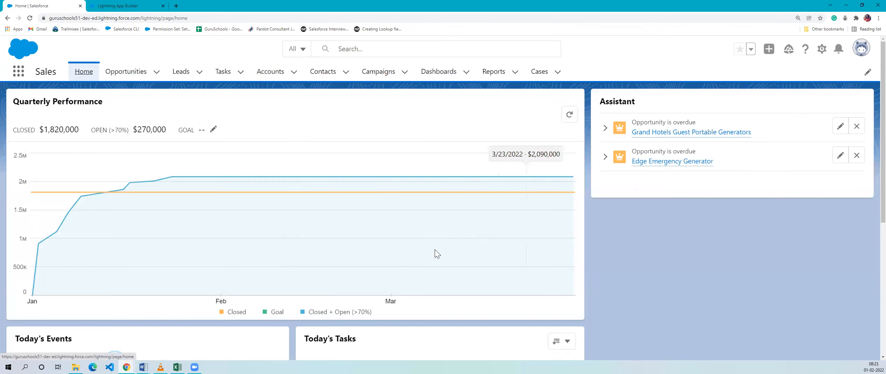
pyautogui.moveTo(667, 163)
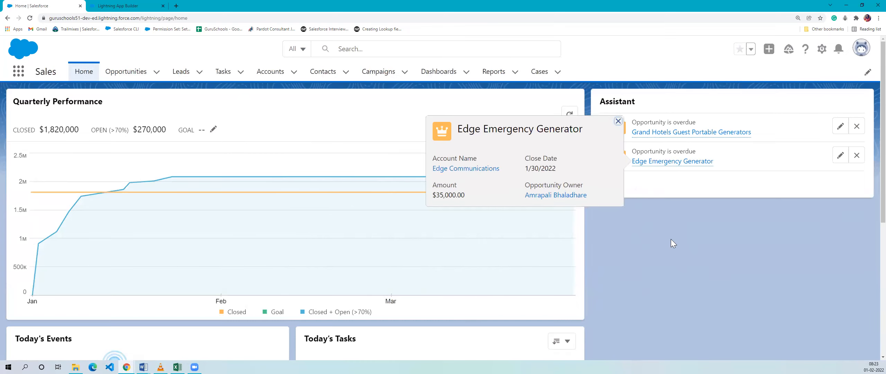
# - Preview the Home Page type in the new Lightning page dialog and compare it with the Sales app's Home page
pyautogui.click(143, 5)
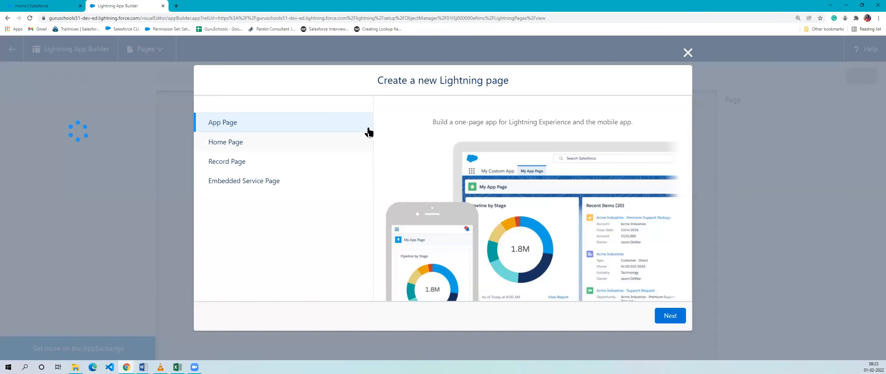
pyautogui.click(247, 147)
pyautogui.click(47, 6)
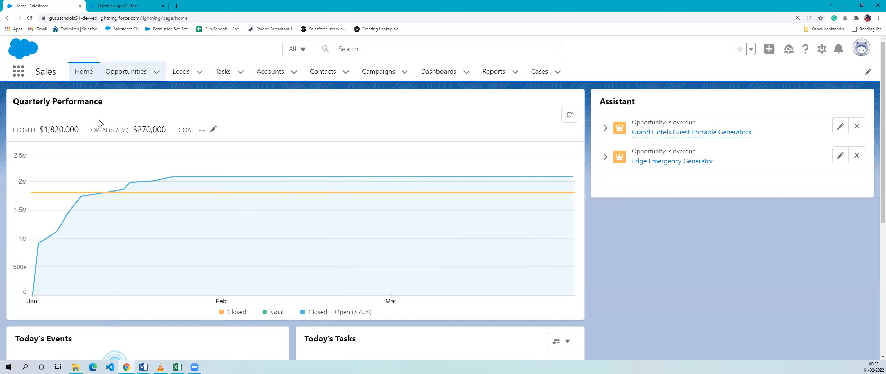
pyautogui.click(118, 6)
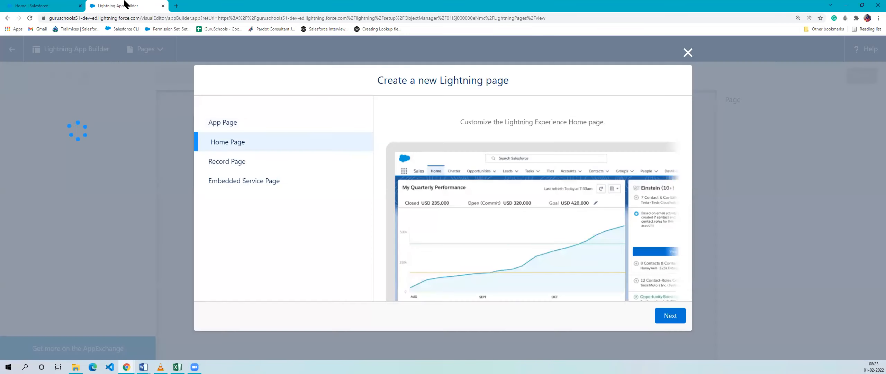
# - Preview the App Page type, choose Record Page as the new Lightning page's type and proceed to its details
pyautogui.click(293, 130)
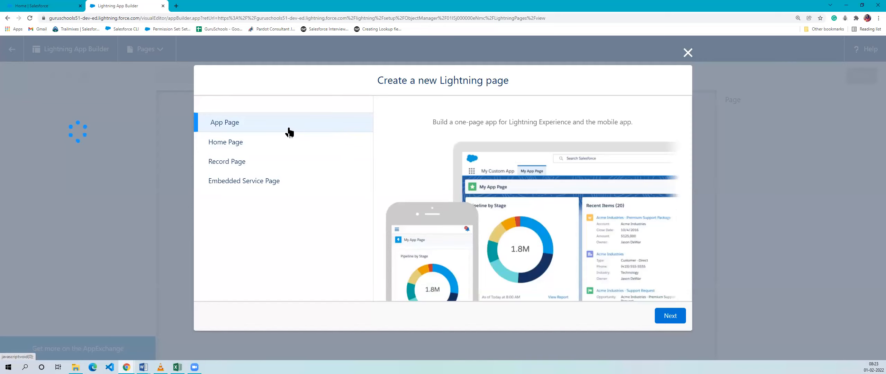
pyautogui.click(240, 166)
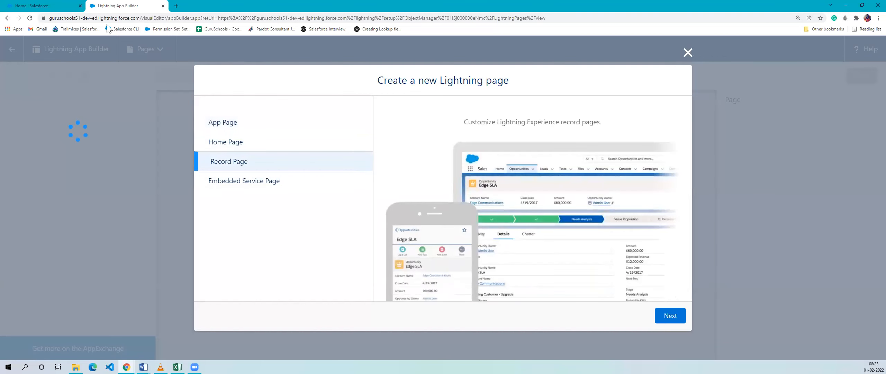
pyautogui.click(48, 5)
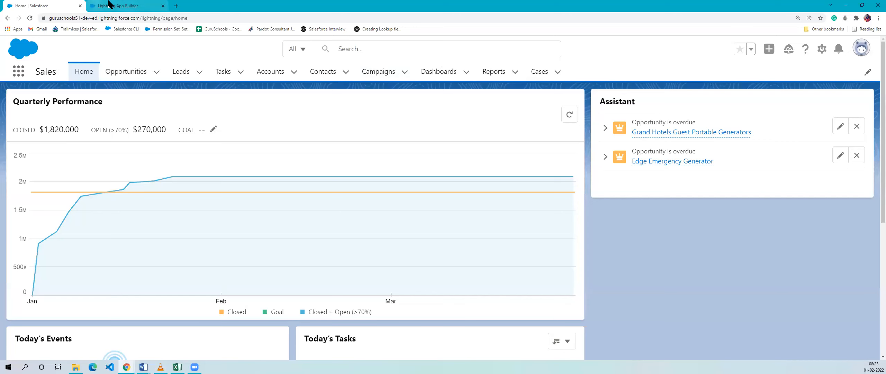
pyautogui.click(118, 6)
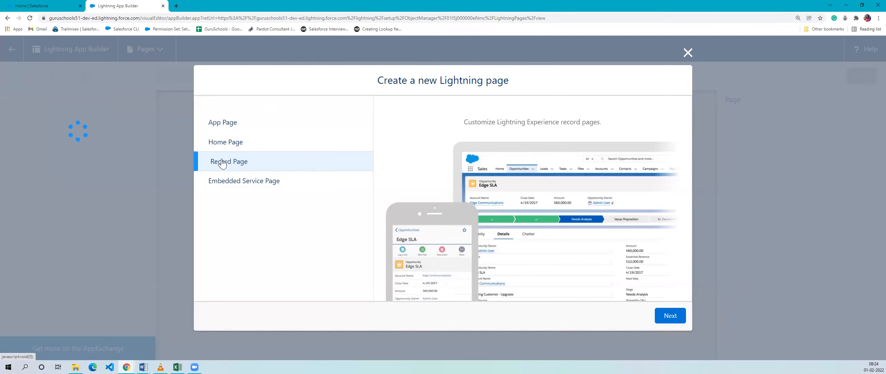
pyautogui.click(670, 316)
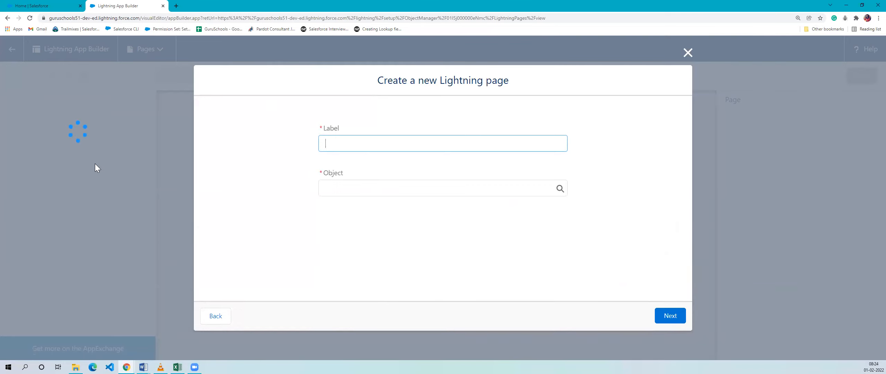
# - Set the new page's object to Position and its label to "Position Record Page1", and proceed to the template choice
pyautogui.click(398, 192)
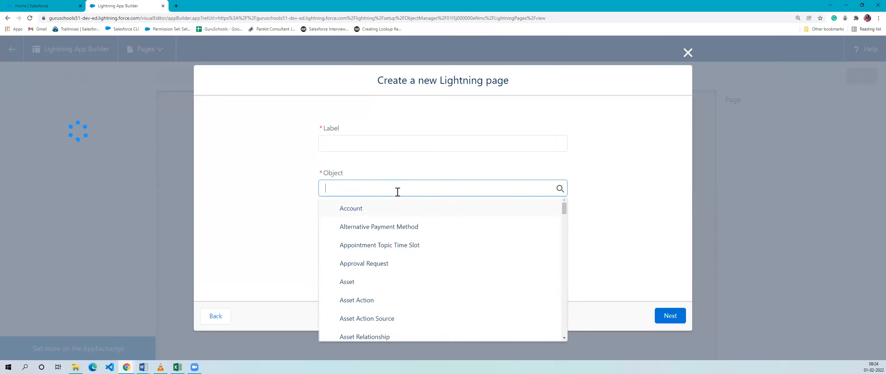
pyautogui.write('posi')
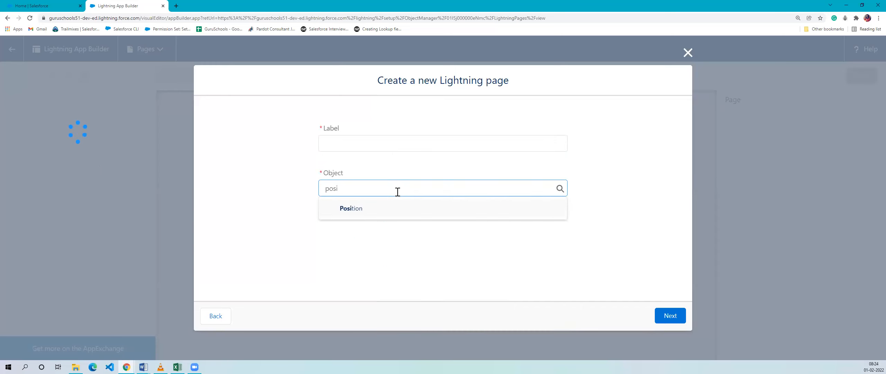
pyautogui.click(385, 209)
pyautogui.click(374, 144)
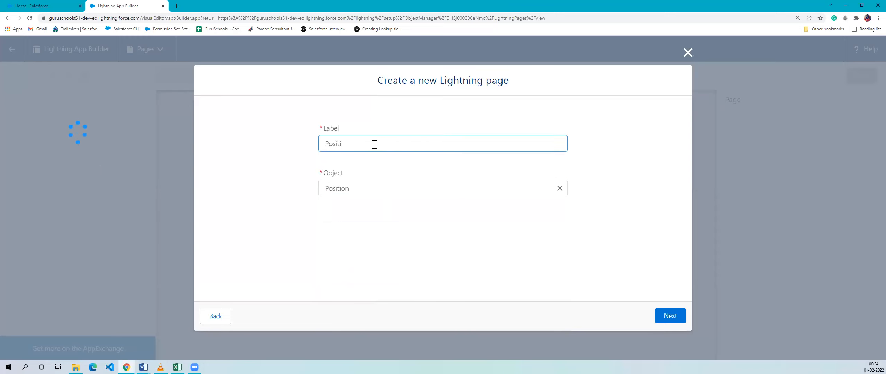
pyautogui.write('Position Record Page1')
pyautogui.click(392, 269)
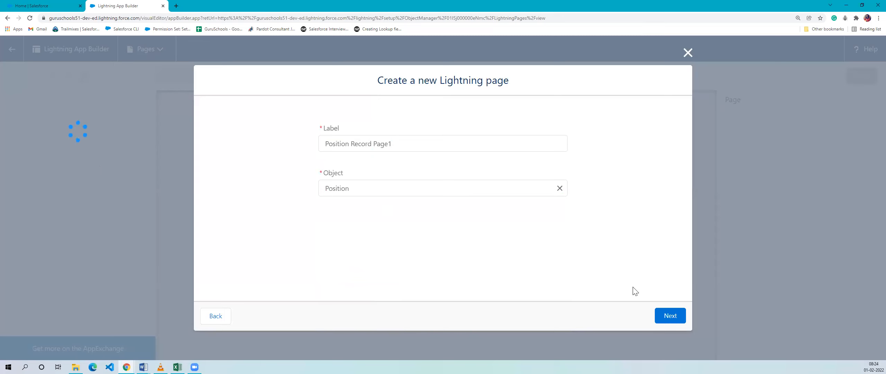
pyautogui.click(671, 322)
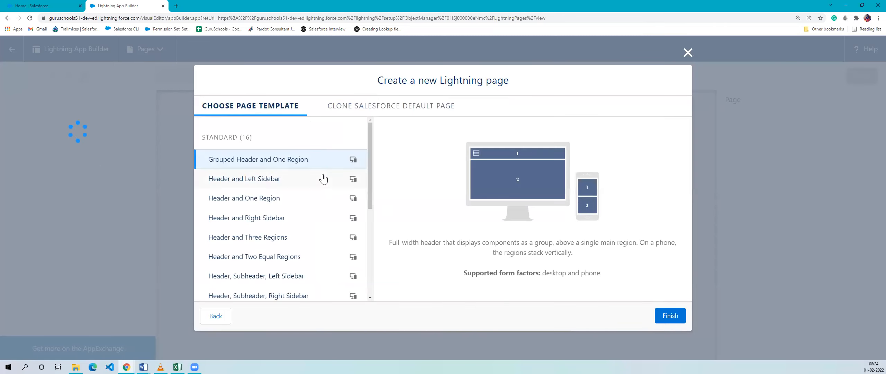
# - Look through the list of standard and custom page templates available for the new Position record page
pyautogui.scroll(-5, 322, 233)
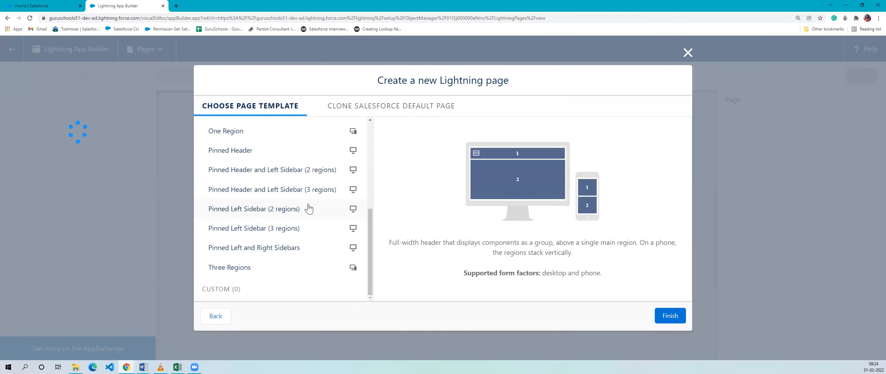
pyautogui.scroll(4, 309, 211)
pyautogui.scroll(2, 309, 211)
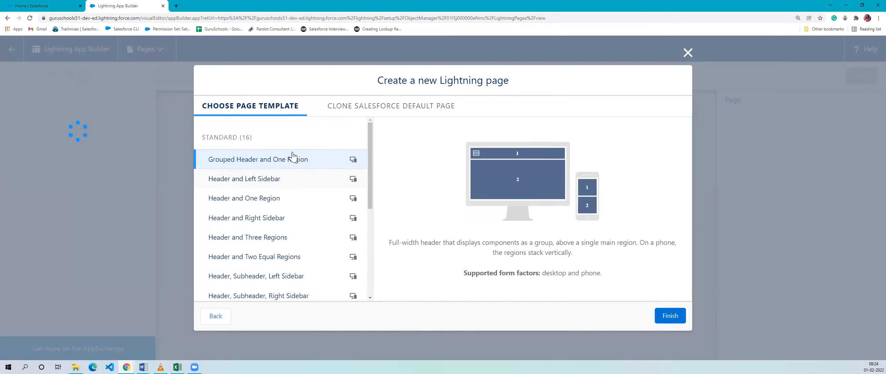
pyautogui.scroll(-5, 246, 207)
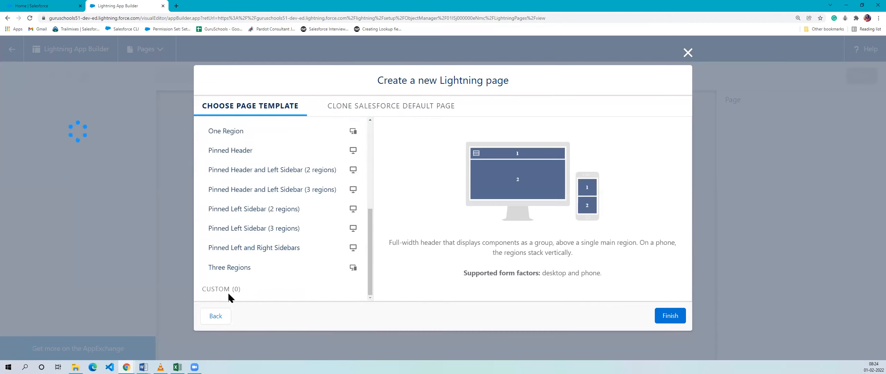
pyautogui.scroll(4, 282, 275)
pyautogui.scroll(2, 292, 223)
pyautogui.scroll(-5, 283, 279)
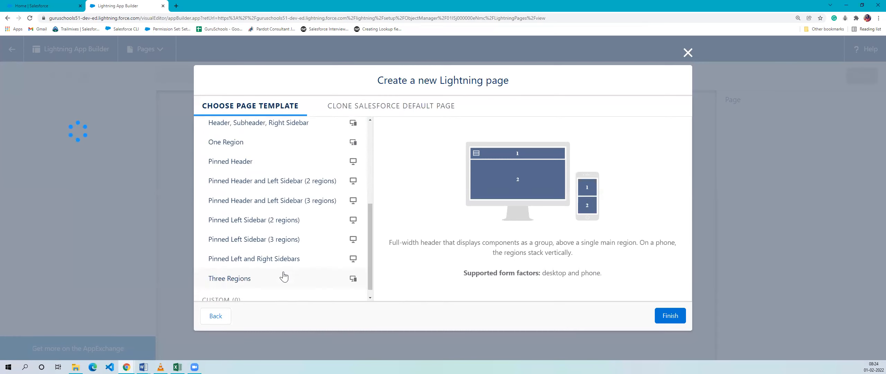
pyautogui.scroll(5, 323, 258)
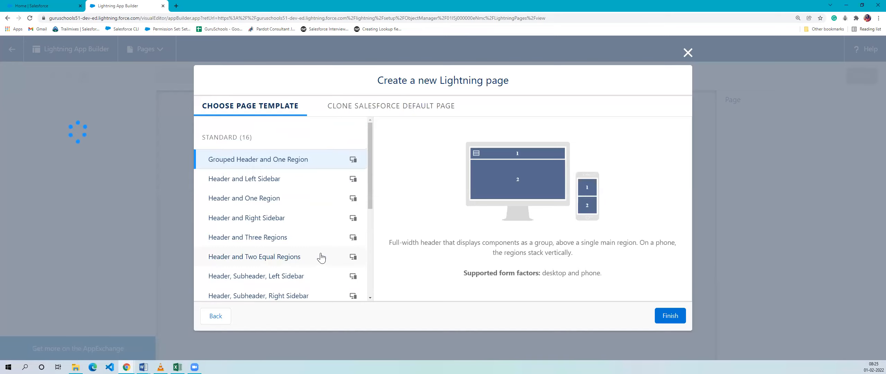
pyautogui.scroll(-5, 305, 226)
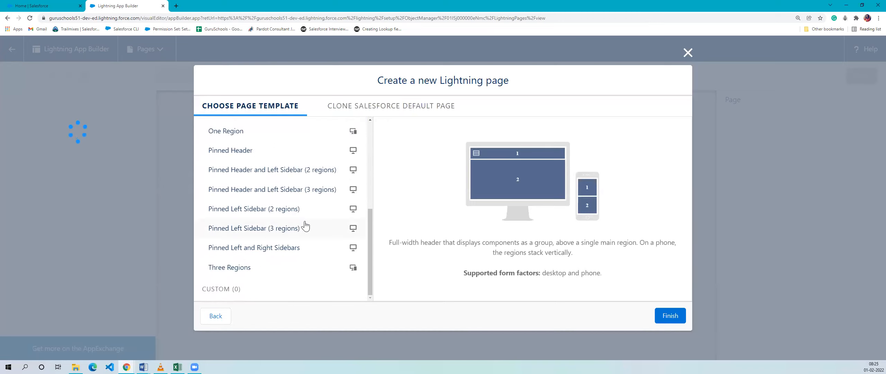
pyautogui.scroll(5, 326, 252)
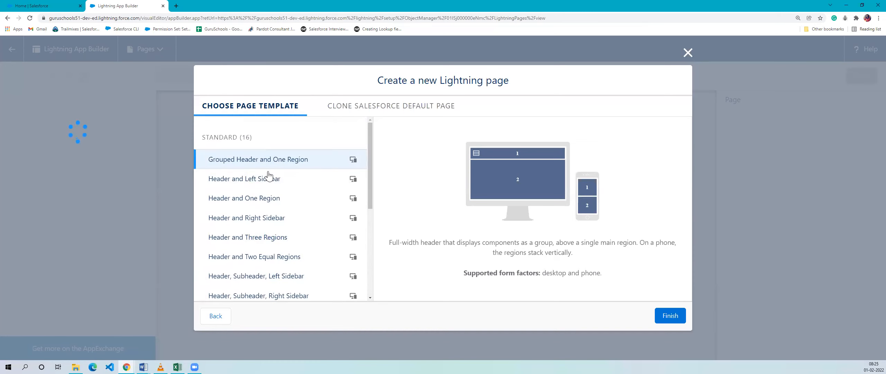
pyautogui.scroll(-5, 284, 280)
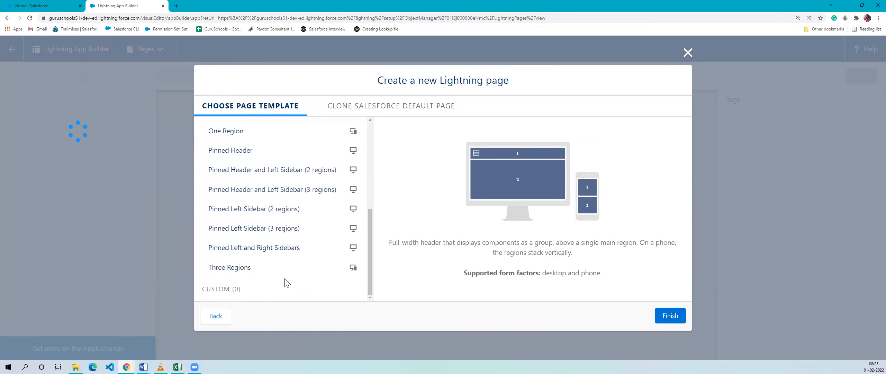
pyautogui.scroll(5, 286, 280)
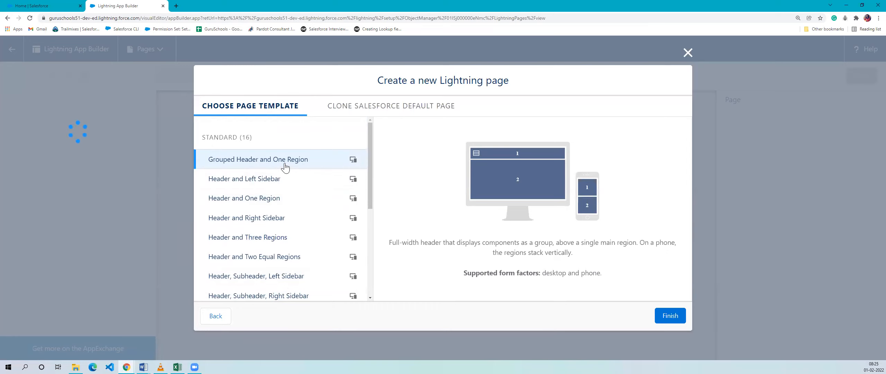
# - Preview the Grouped Header and One Region, Header and Left Sidebar, Header and One Region, and Header and Right Sidebar templates
pyautogui.click(286, 167)
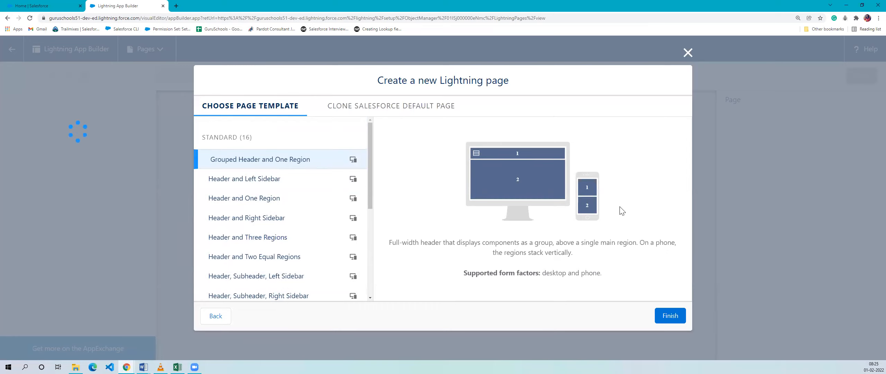
pyautogui.click(263, 180)
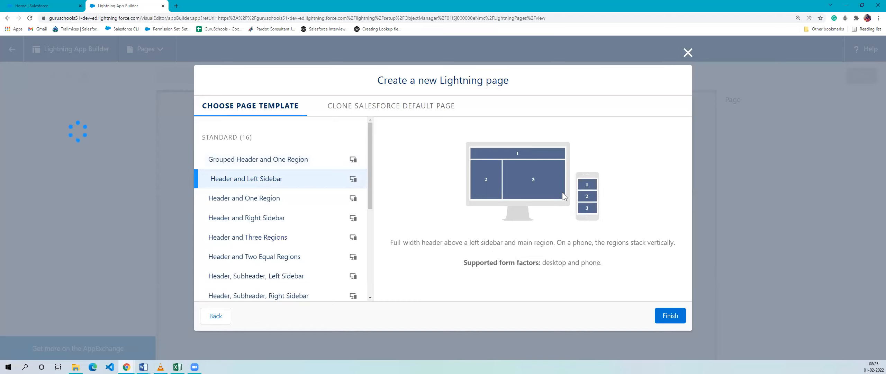
pyautogui.click(242, 202)
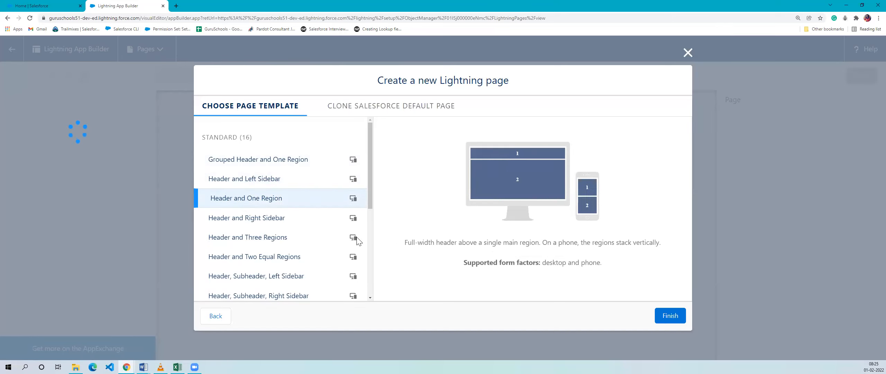
pyautogui.click(256, 224)
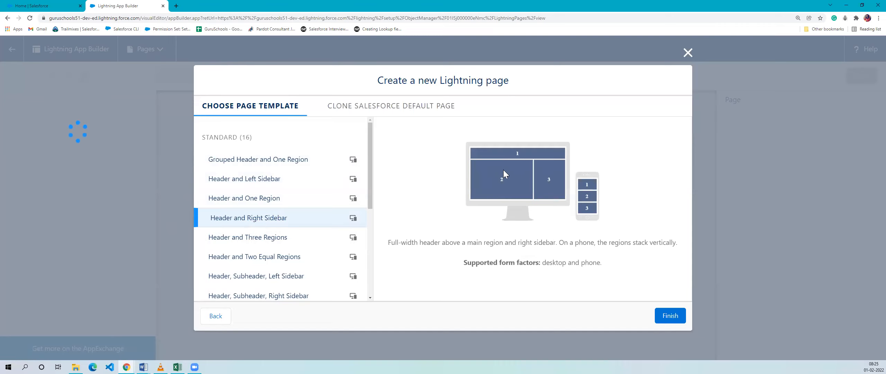
# - In the Sales app's browser tab, find the Recruiting app by searching for "rec" and view the SF Admin position record
pyautogui.click(73, 6)
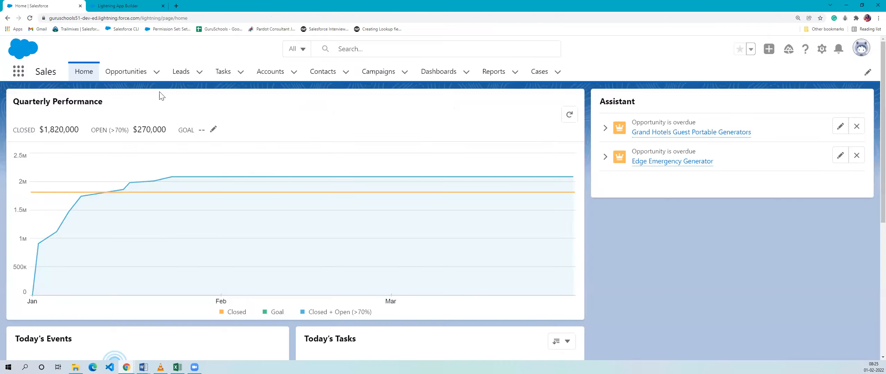
pyautogui.click(19, 72)
pyautogui.write('rec')
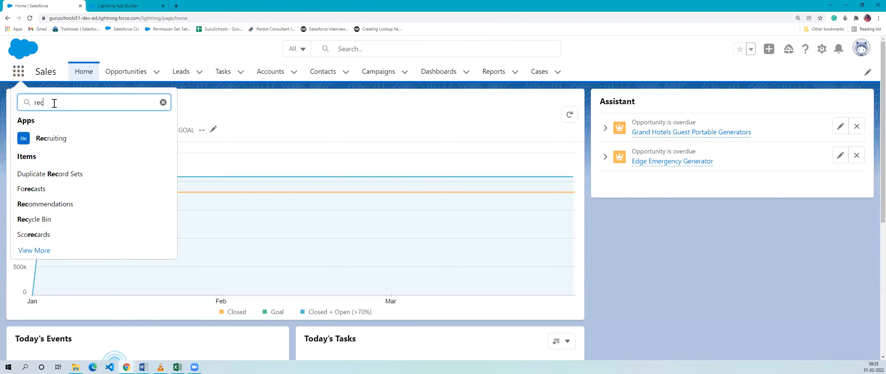
pyautogui.click(58, 146)
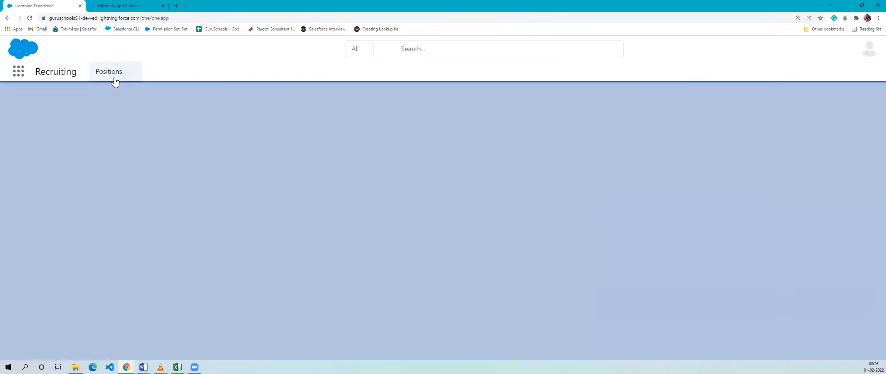
pyautogui.click(114, 81)
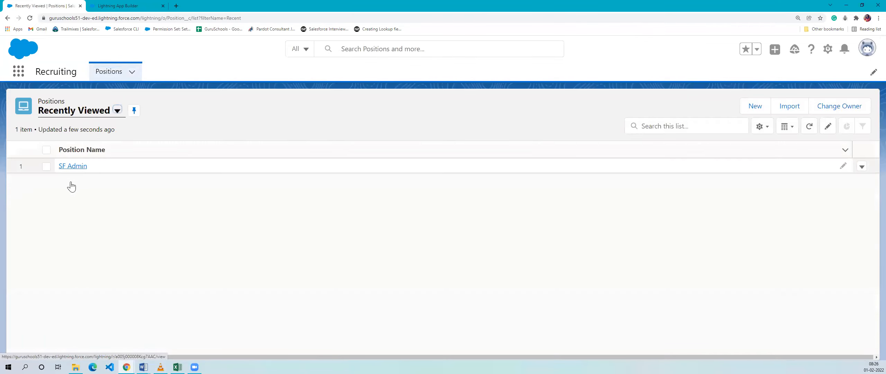
pyautogui.click(77, 172)
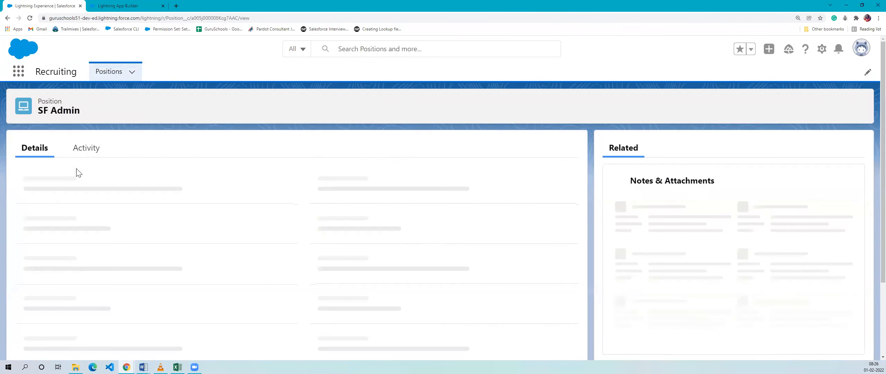
# - Compare the Header and Right Sidebar template's preview with the layout of the SF Admin record page
pyautogui.click(140, 6)
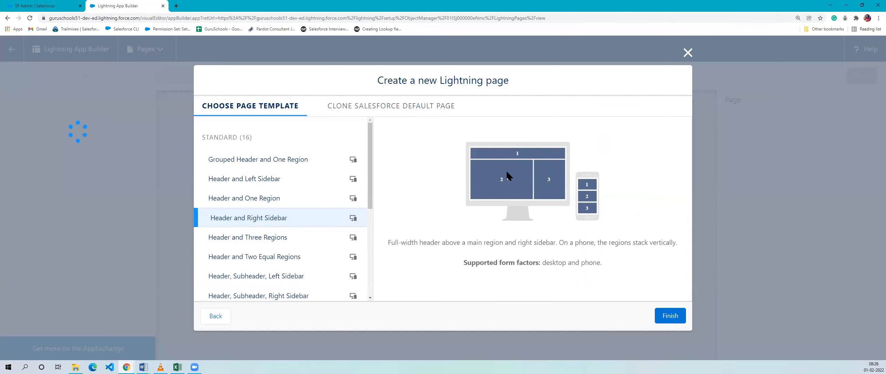
pyautogui.click(20, 6)
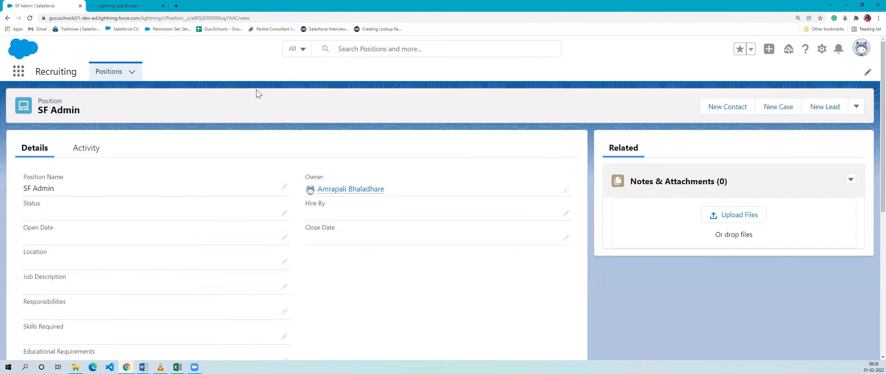
pyautogui.click(152, 6)
# - Preview the three-region, two-equal-region and subheader templates, and check Header and Right Sidebar against the SF Admin record page again
pyautogui.click(265, 237)
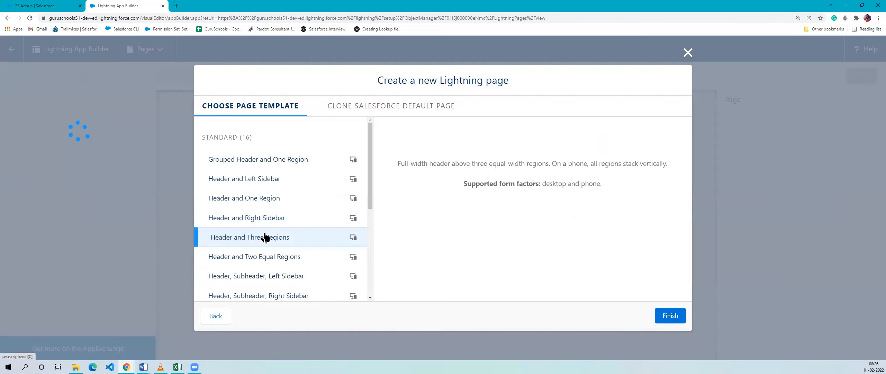
pyautogui.click(271, 263)
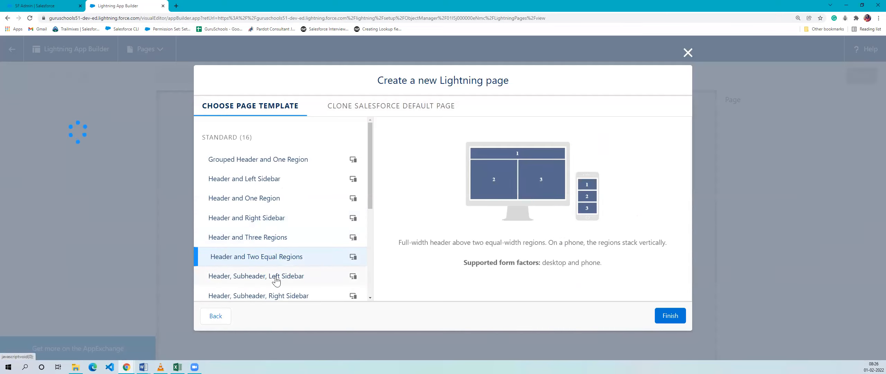
pyautogui.click(275, 277)
pyautogui.click(273, 297)
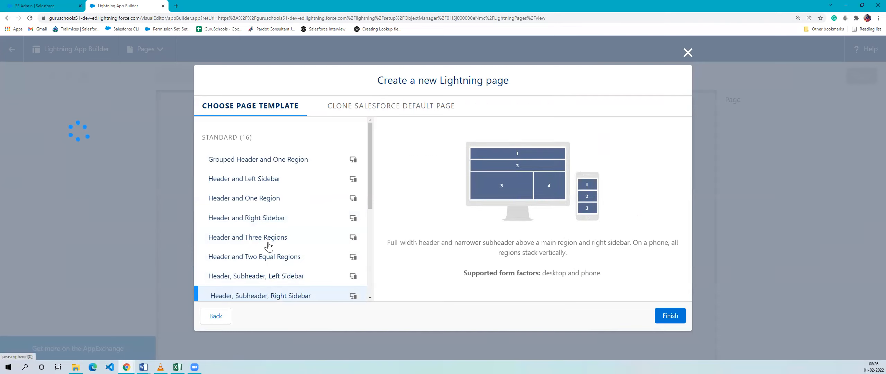
pyautogui.click(259, 203)
pyautogui.click(258, 221)
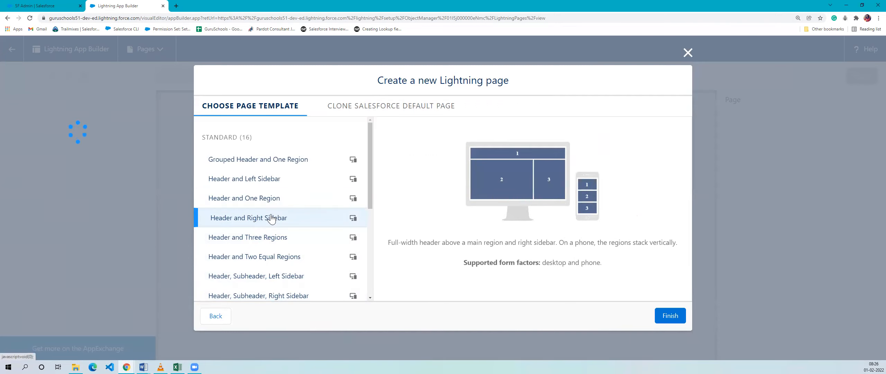
pyautogui.click(298, 239)
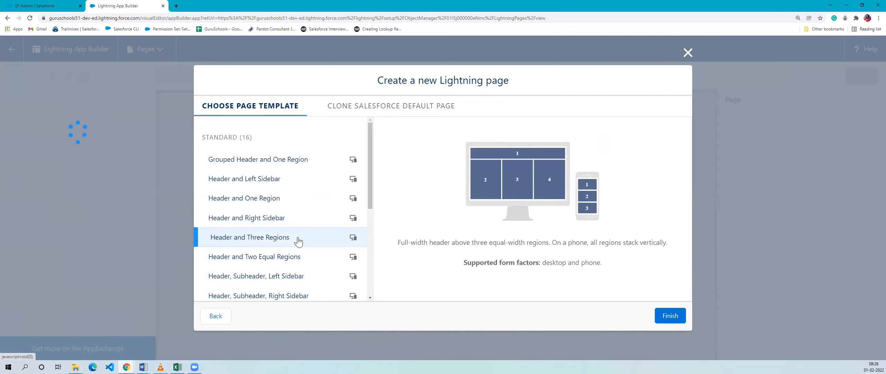
pyautogui.click(286, 217)
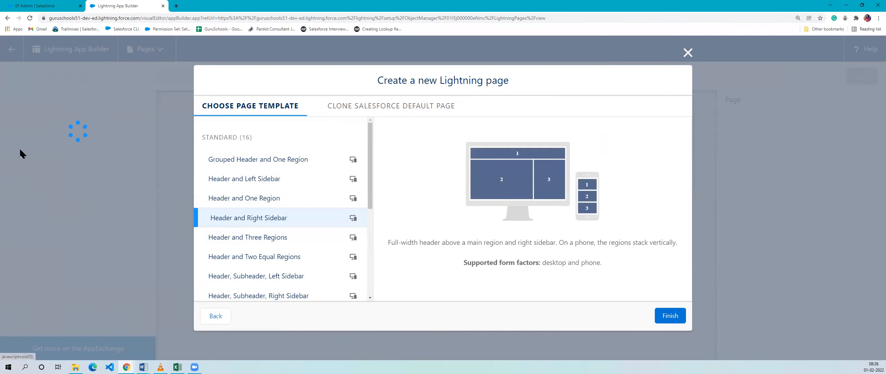
pyautogui.click(42, 5)
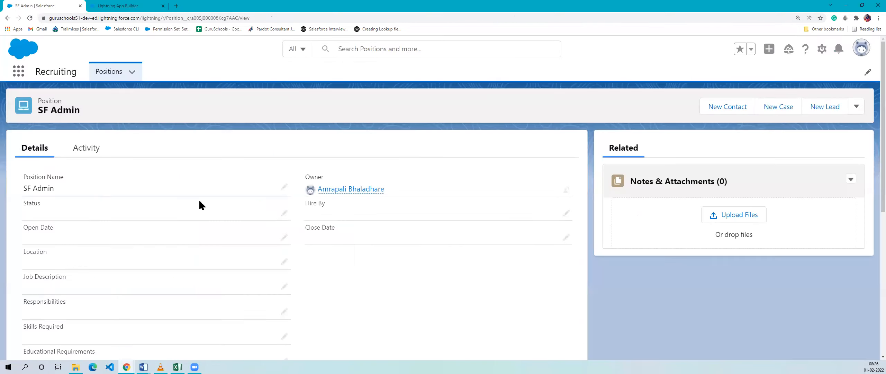
pyautogui.click(87, 5)
# - Create the page with the Header and Left Sidebar template and dismiss the hint about adding components
pyautogui.click(237, 180)
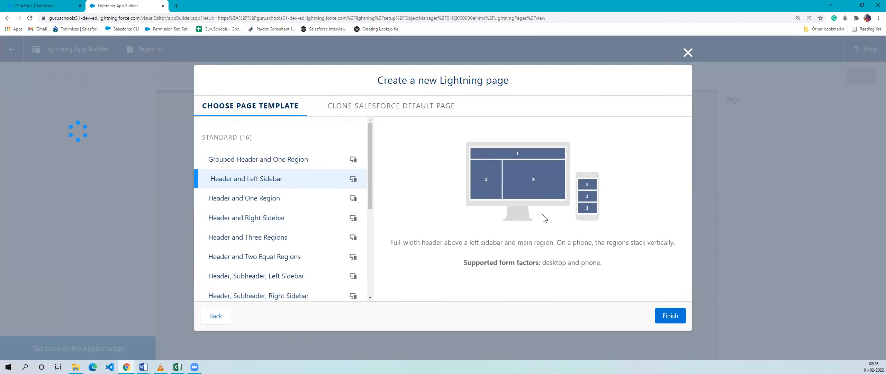
pyautogui.click(671, 318)
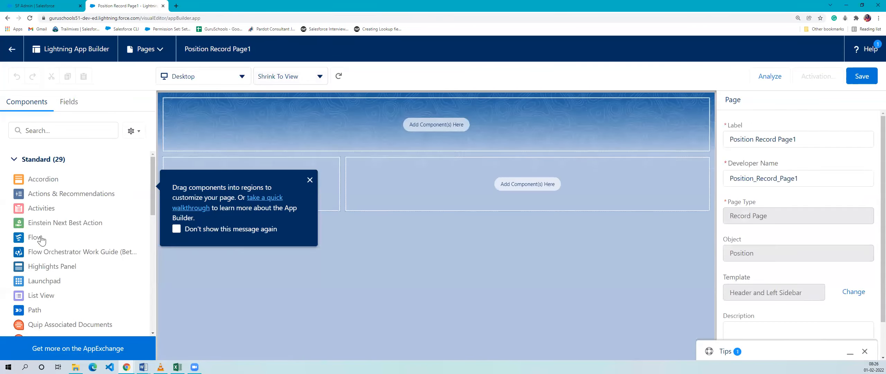
pyautogui.click(310, 180)
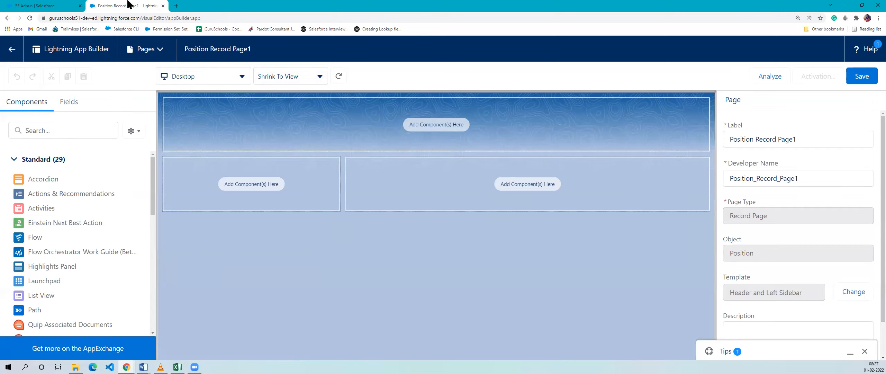
# - Find the Highlights Panel among the standard components and place it in the page's header region
pyautogui.scroll(-10, 98, 192)
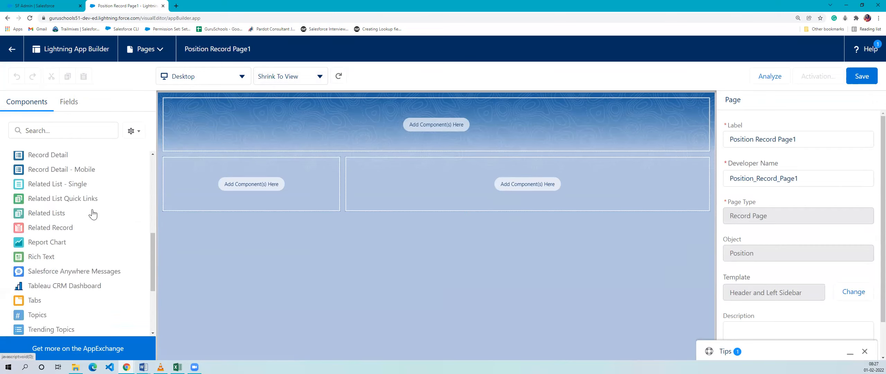
pyautogui.scroll(5, 87, 225)
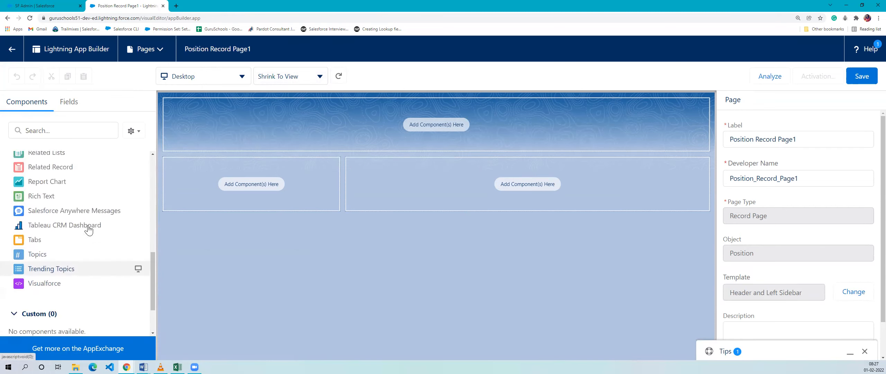
pyautogui.scroll(3, 88, 228)
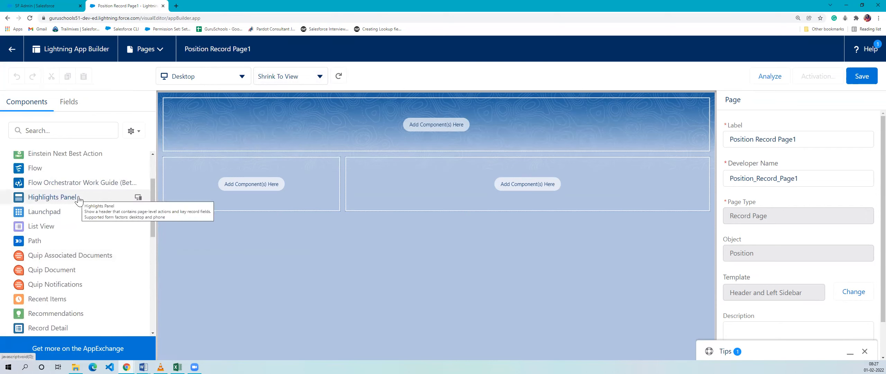
pyautogui.moveTo(172, 197); pyautogui.dragTo(331, 124)
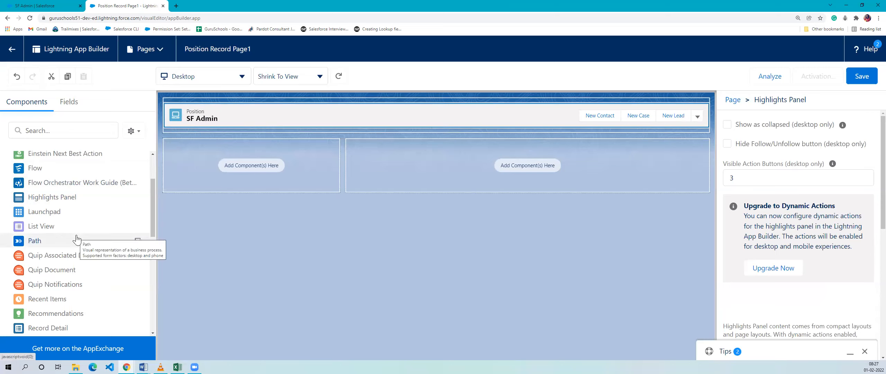
# - Find the Tabs component among the standard components and place one in the left sidebar and one in the main region
pyautogui.scroll(-2, 51, 224)
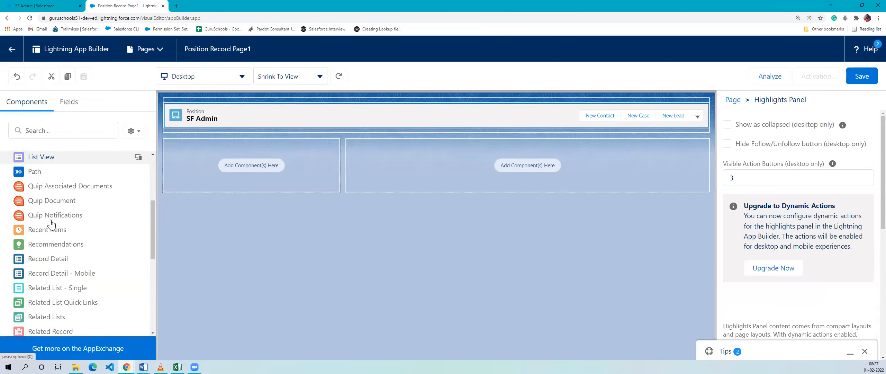
pyautogui.scroll(-2, 52, 224)
pyautogui.scroll(-3, 62, 292)
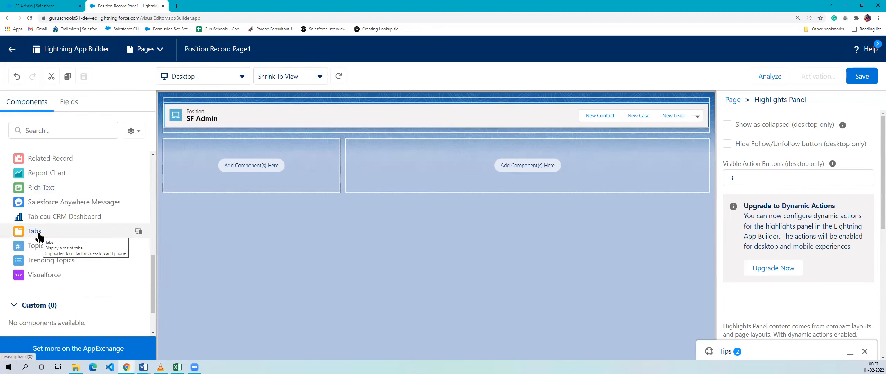
pyautogui.moveTo(39, 238); pyautogui.dragTo(194, 173)
pyautogui.moveTo(135, 231); pyautogui.dragTo(396, 180)
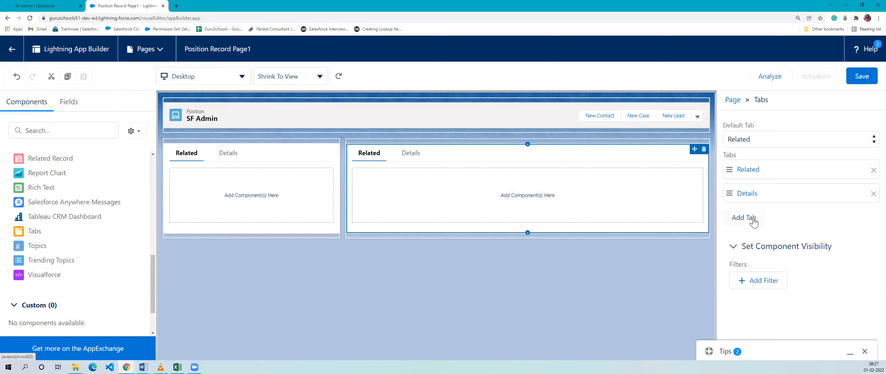
# - Remove the Details tab from the sidebar's Tabs component and relabel its Related tab as Activity
pyautogui.click(225, 153)
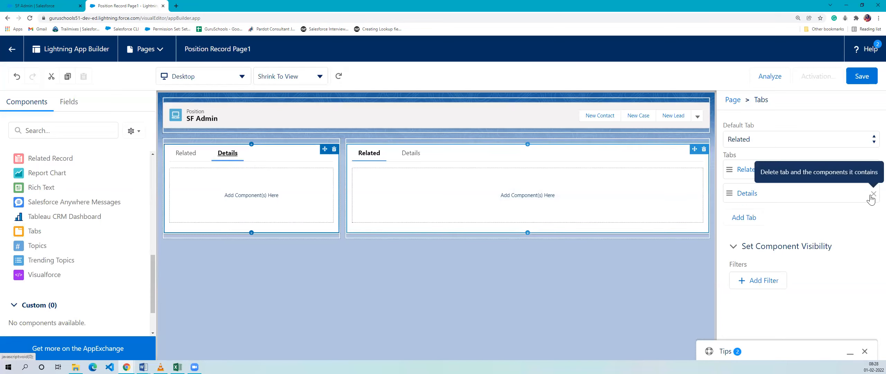
pyautogui.click(873, 194)
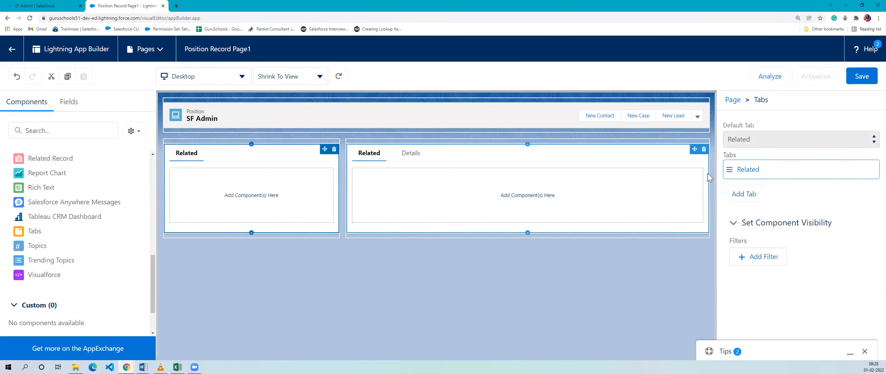
pyautogui.click(748, 172)
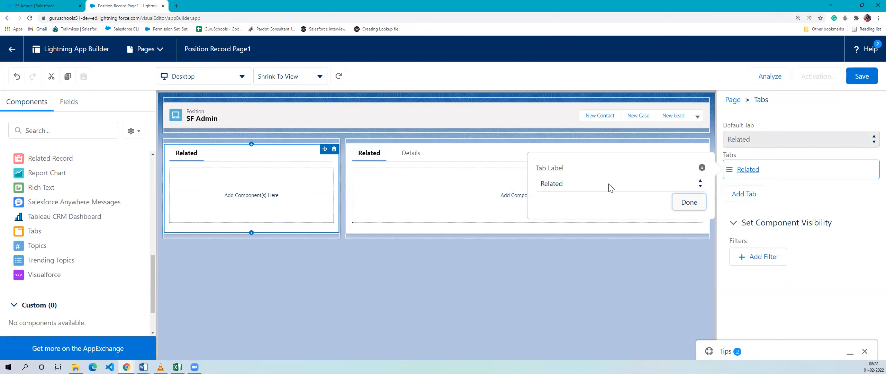
pyautogui.click(611, 187)
pyautogui.scroll(-5, 609, 145)
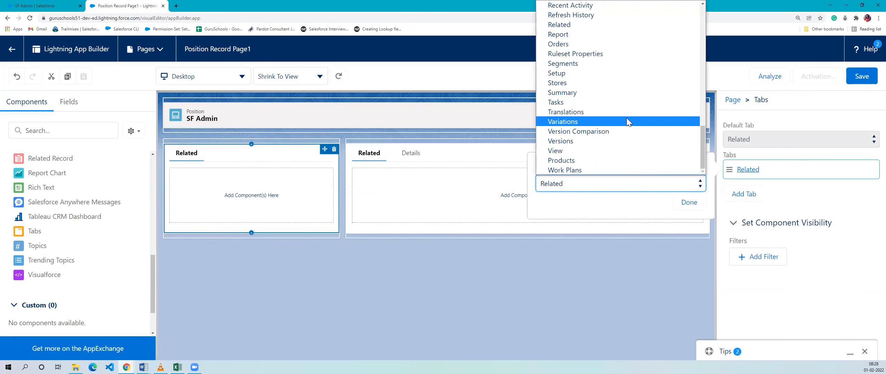
pyautogui.scroll(10, 612, 131)
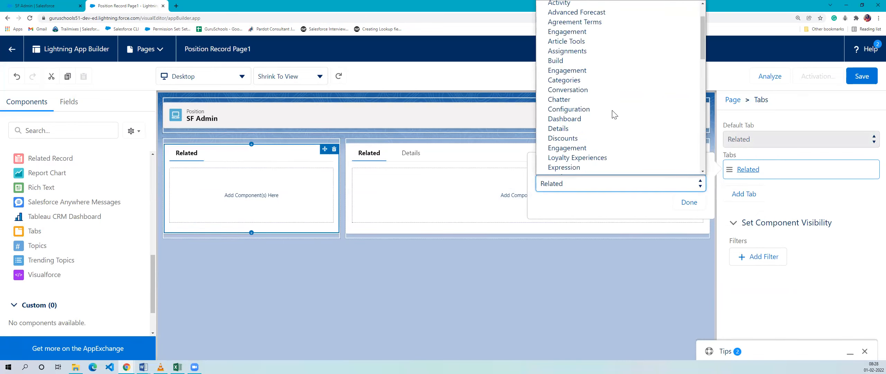
pyautogui.click(588, 45)
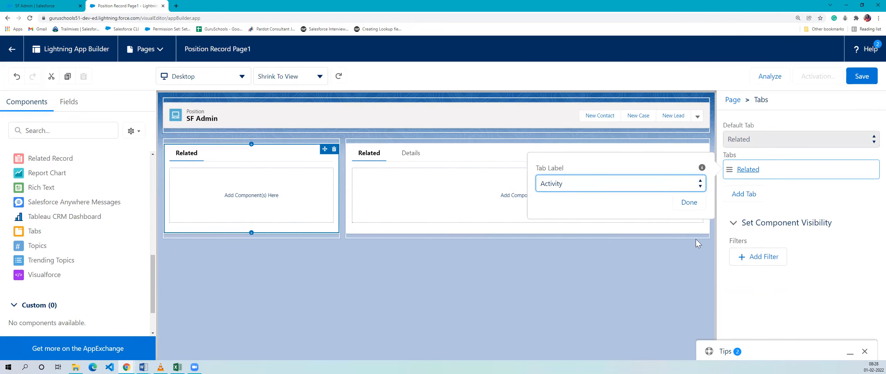
pyautogui.click(686, 203)
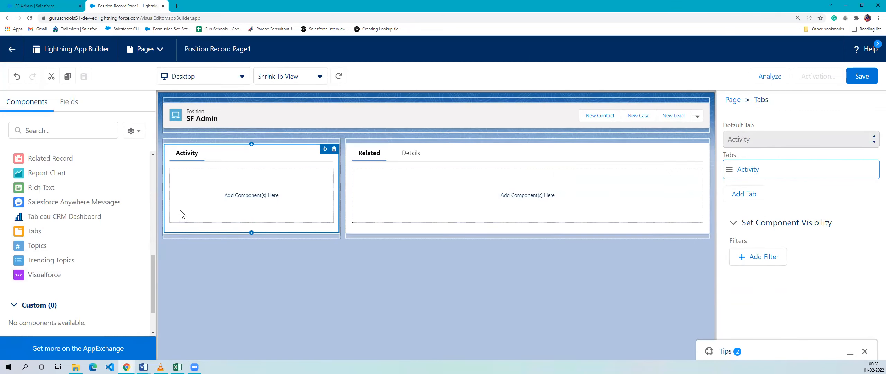
# - Place the Activities component inside the sidebar's Activity tab
pyautogui.scroll(10, 45, 236)
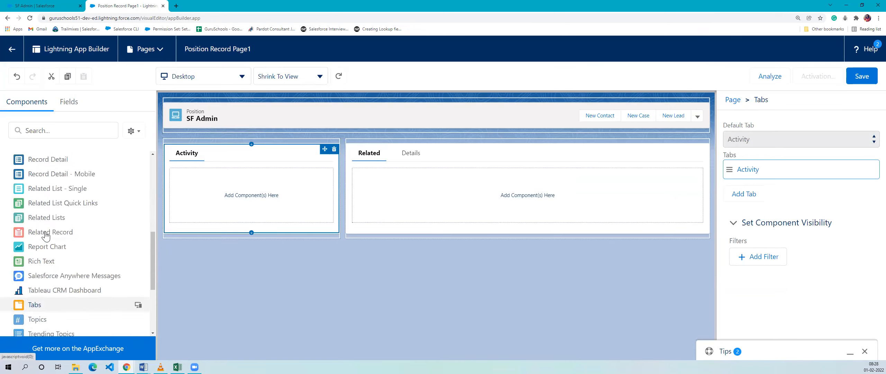
pyautogui.moveTo(252, 196); pyautogui.dragTo(262, 192)
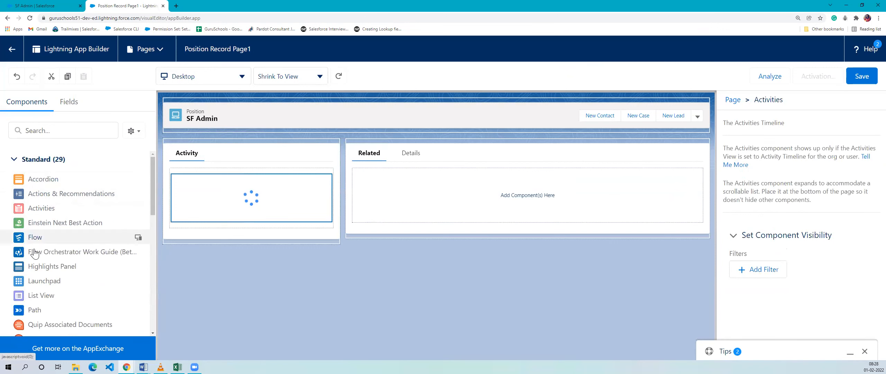
# - Place the Related Lists component in the main region's Related tab and switch to its Details tab
pyautogui.scroll(-4, 34, 253)
pyautogui.moveTo(51, 315); pyautogui.dragTo(399, 186)
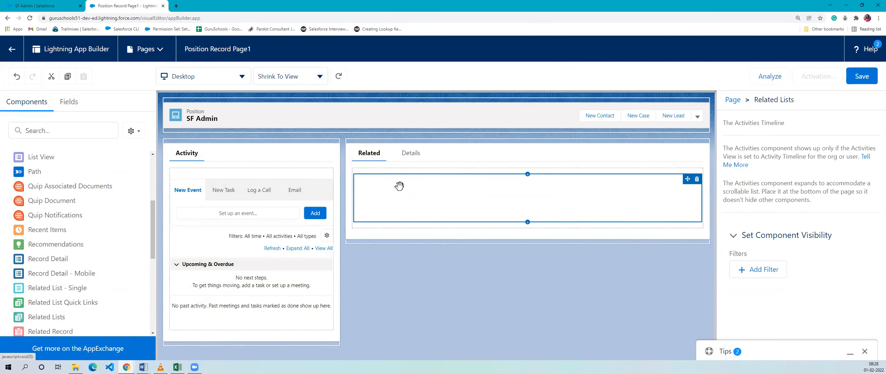
pyautogui.click(408, 155)
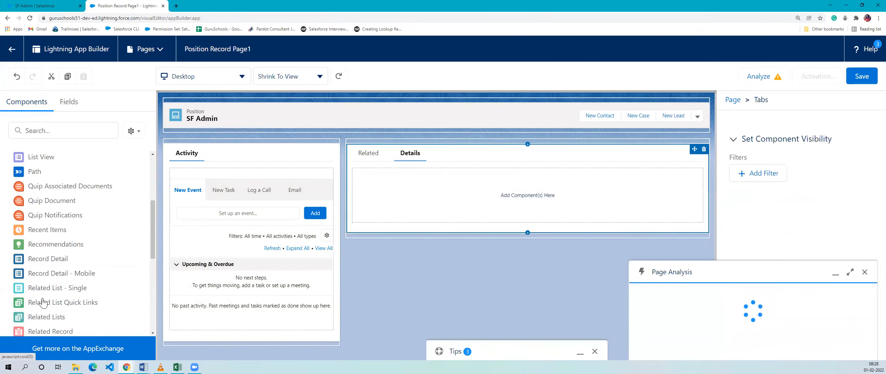
# - Try the Related Record component in the Details tab, check its properties and delete it
pyautogui.scroll(-1, 43, 302)
pyautogui.moveTo(44, 297); pyautogui.dragTo(445, 196)
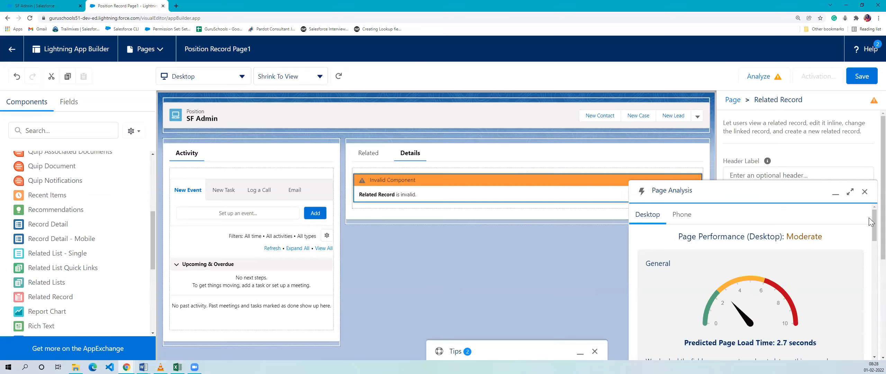
pyautogui.click(864, 192)
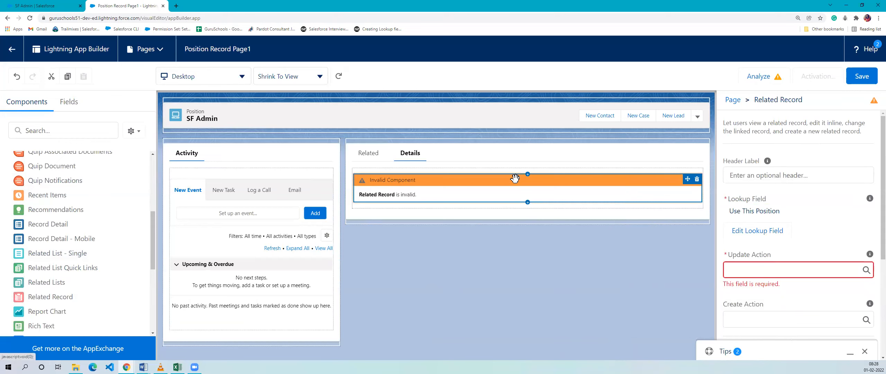
pyautogui.scroll(-2, 846, 241)
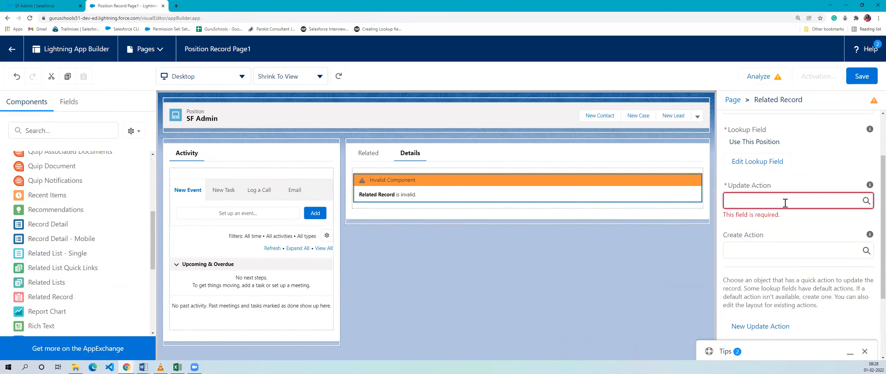
pyautogui.scroll(2, 781, 224)
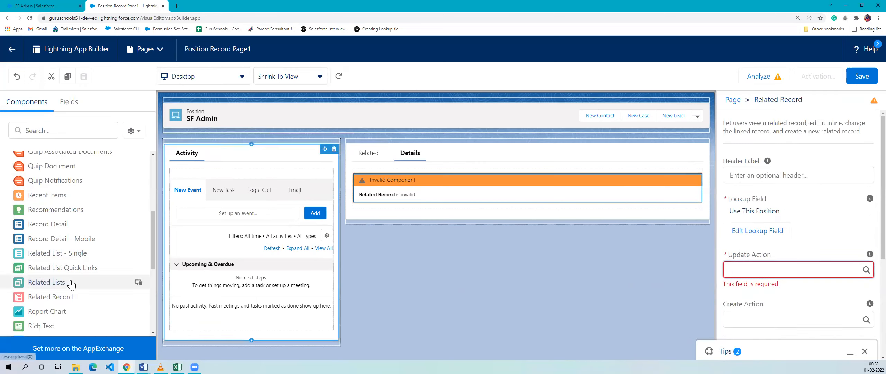
pyautogui.scroll(-2, 74, 283)
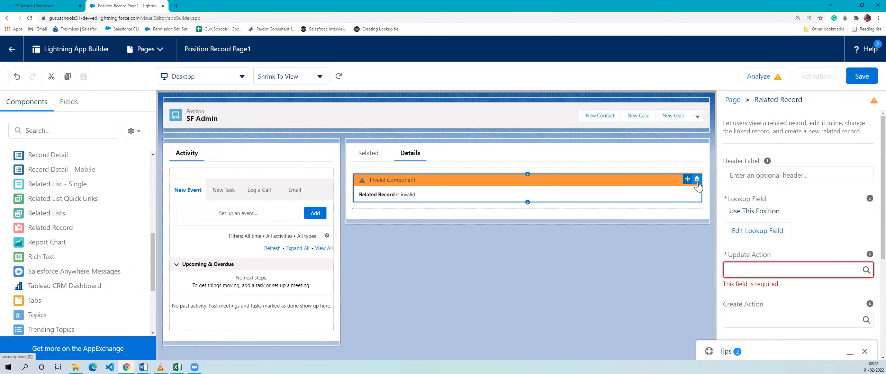
pyautogui.click(697, 180)
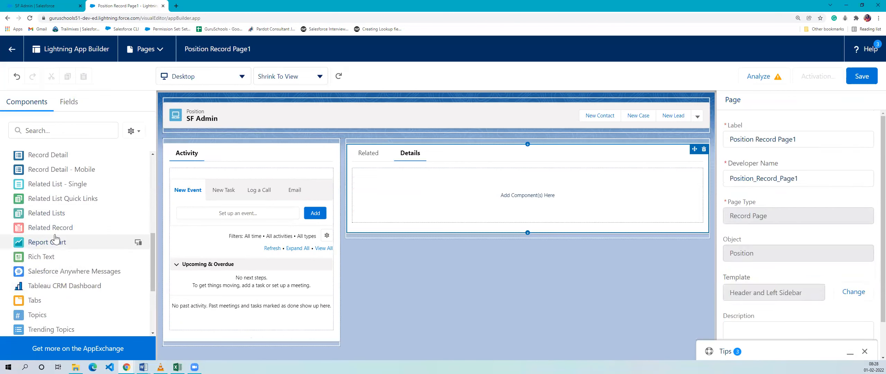
# - Place the Record Detail component in the Details tab and review the page's detail fields, Activities component and Related tab
pyautogui.moveTo(54, 163); pyautogui.dragTo(422, 187)
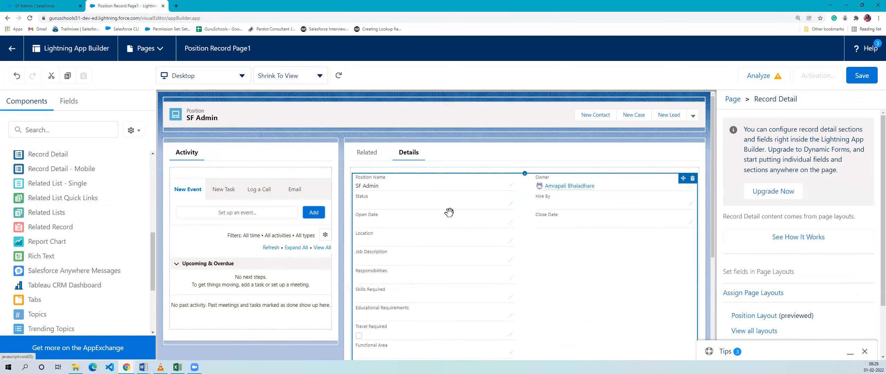
pyautogui.scroll(-5, 449, 212)
pyautogui.scroll(5, 451, 256)
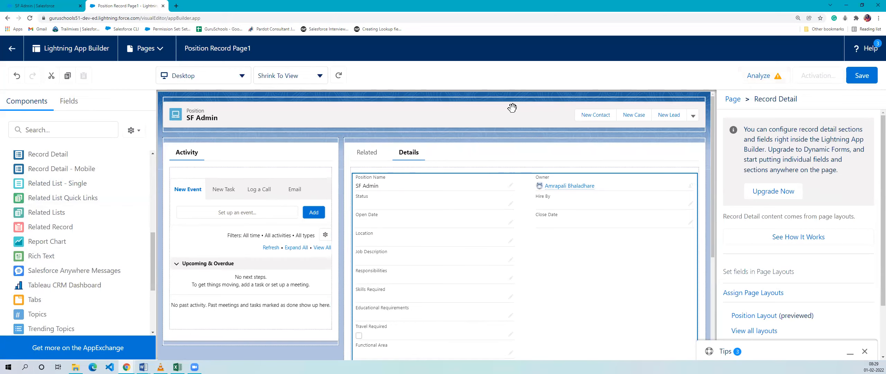
pyautogui.click(294, 194)
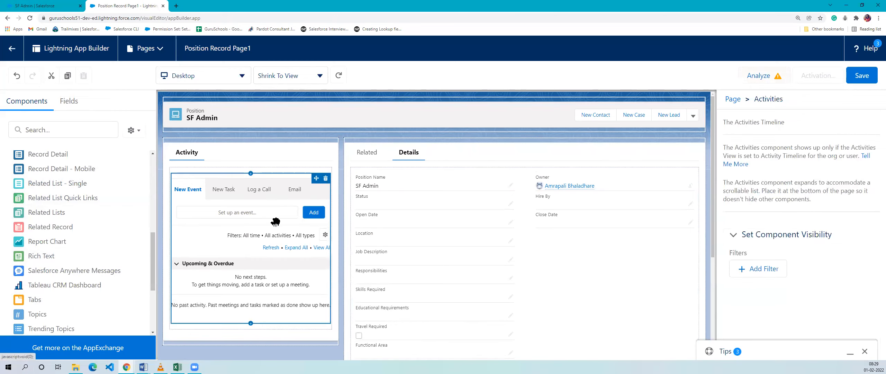
pyautogui.click(353, 161)
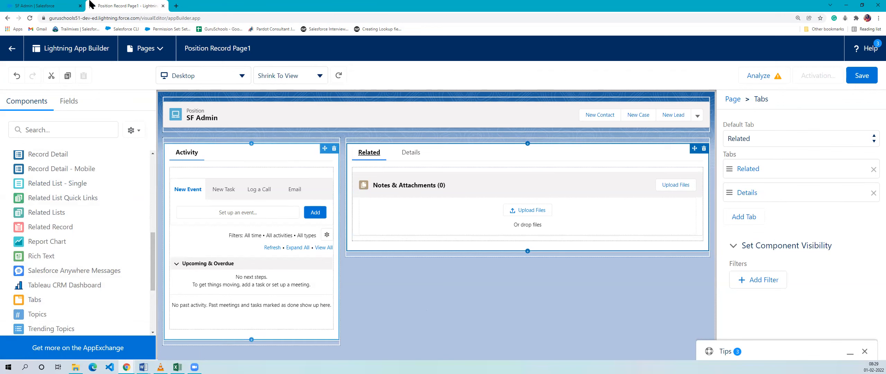
# - Return to the SF Admin record page and close the Lightning App Builder browser tab
pyautogui.click(52, 5)
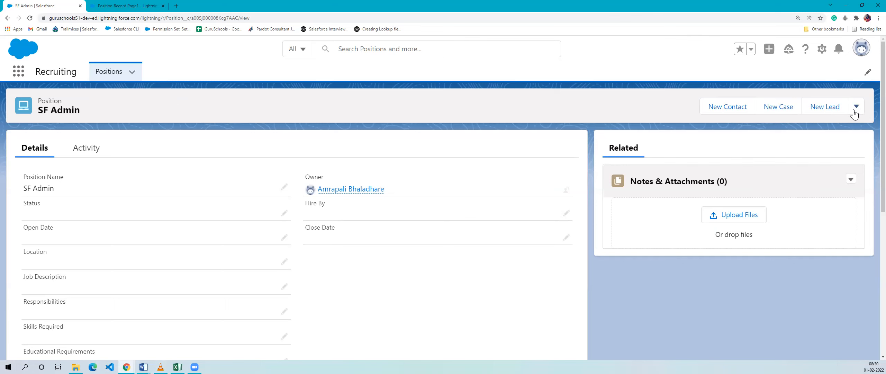
pyautogui.click(164, 7)
pyautogui.click(477, 57)
# - Open Setup in a separate browser tab and return to the SF Admin record page
pyautogui.click(820, 54)
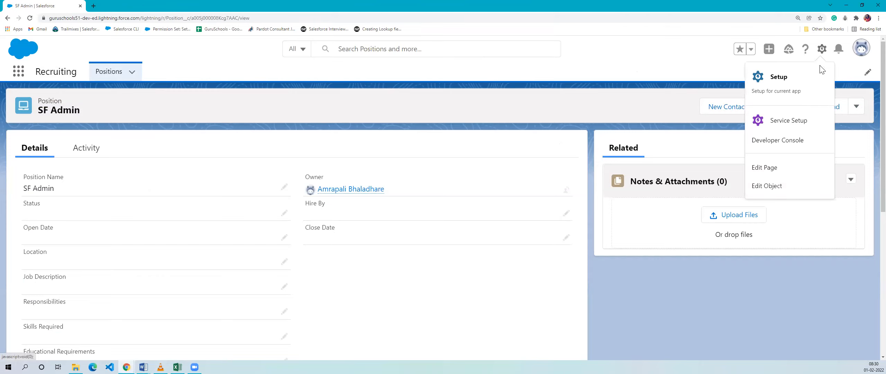
pyautogui.click(780, 79)
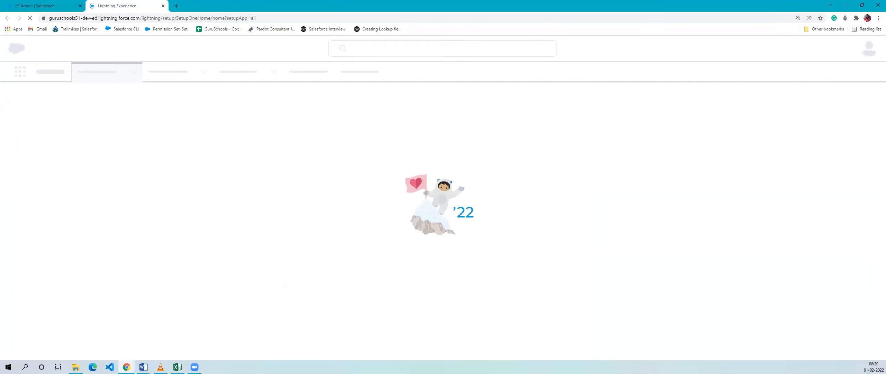
pyautogui.click(53, 5)
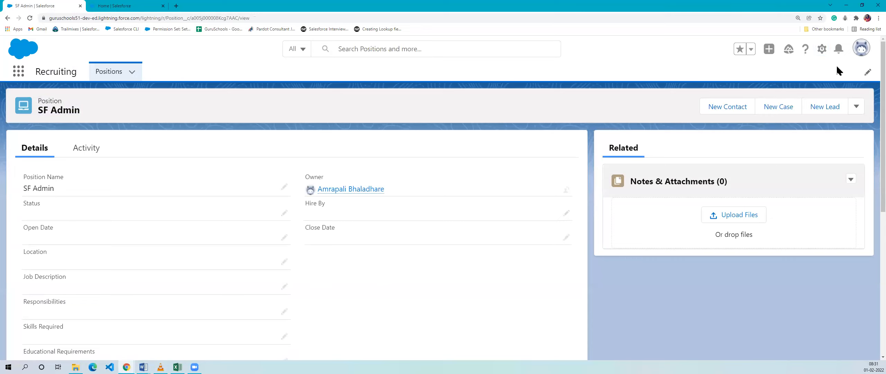
# - Open the Position object in Object Manager from the record page and open its page layout for editing
pyautogui.click(822, 48)
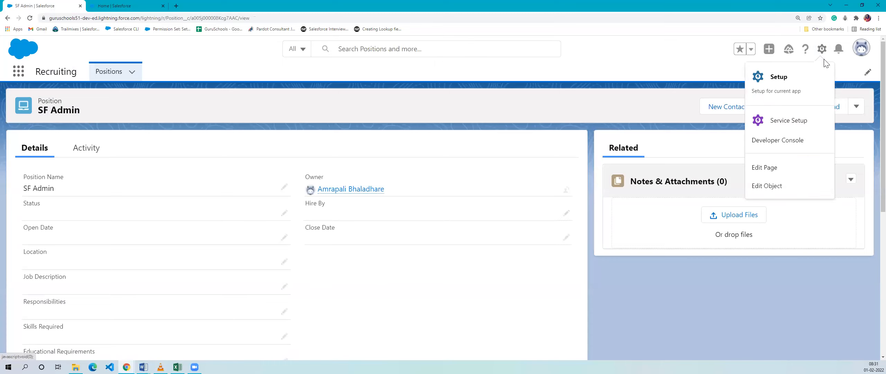
pyautogui.click(821, 50)
pyautogui.click(822, 51)
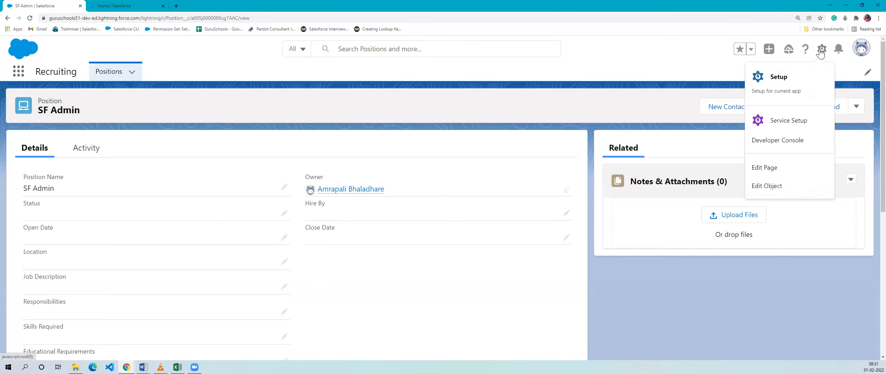
pyautogui.click(800, 187)
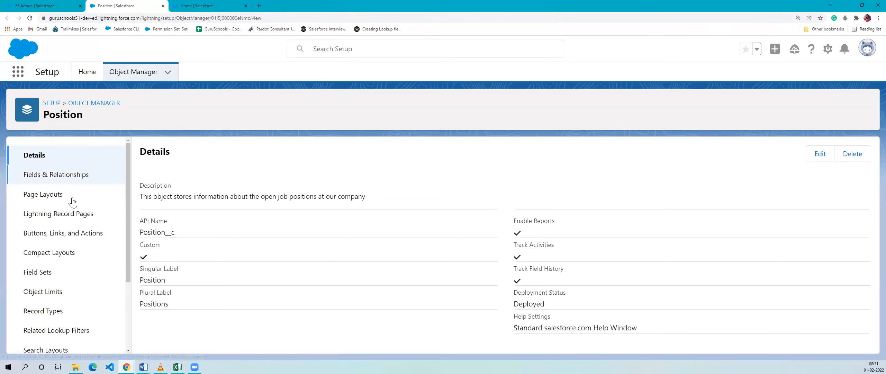
pyautogui.click(62, 195)
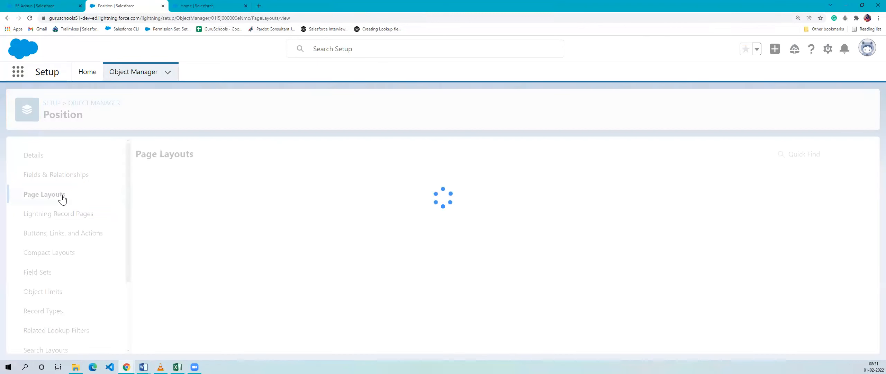
pyautogui.click(164, 202)
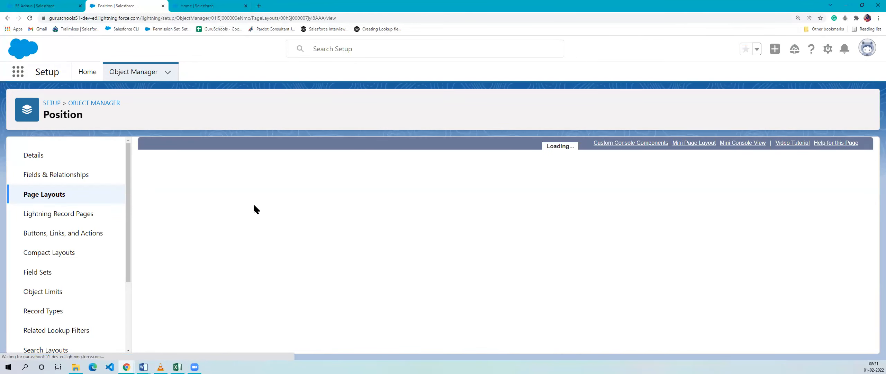
# - Locate the Salesforce Mobile and Lightning Experience Actions section in the Position page layout and highlight its heading
pyautogui.scroll(-3, 268, 298)
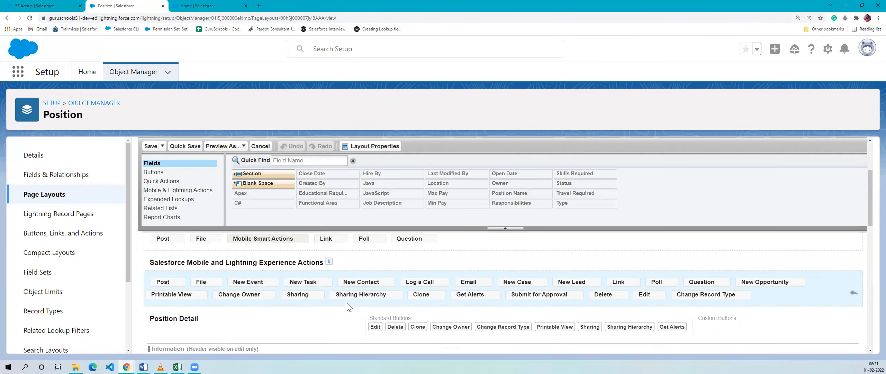
pyautogui.scroll(1, 268, 298)
pyautogui.moveTo(168, 263); pyautogui.dragTo(323, 264)
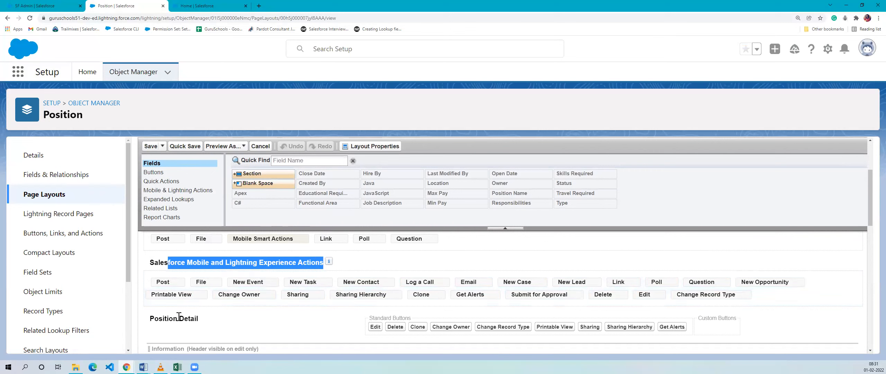
# - Remove the Post, File, New Event, New Contact and Link actions from the layout's Salesforce Mobile and Lightning Experience Actions section
pyautogui.click(397, 264)
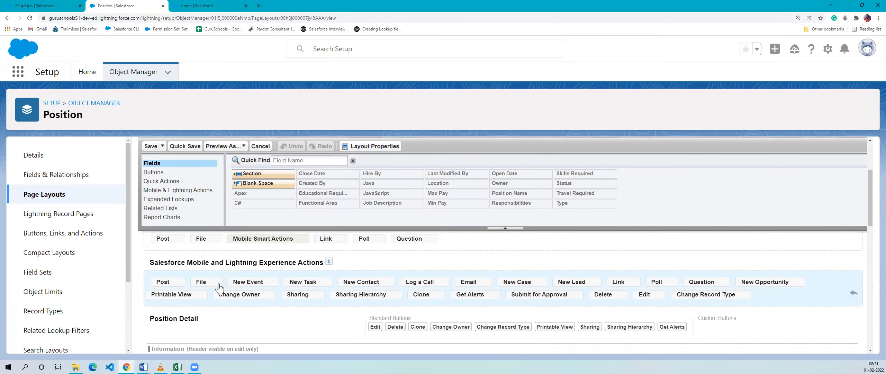
pyautogui.moveTo(198, 287); pyautogui.dragTo(258, 238)
pyautogui.moveTo(210, 286)
pyautogui.mouseDown()
pyautogui.moveTo(272, 201)
pyautogui.moveTo(208, 286)
pyautogui.mouseUp()
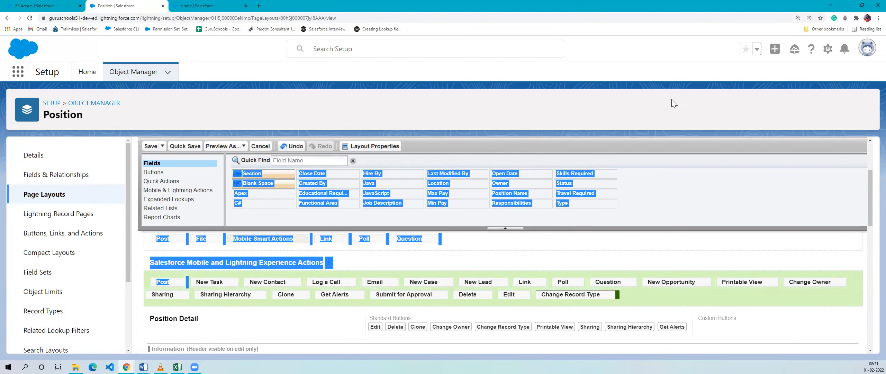
pyautogui.click(657, 117)
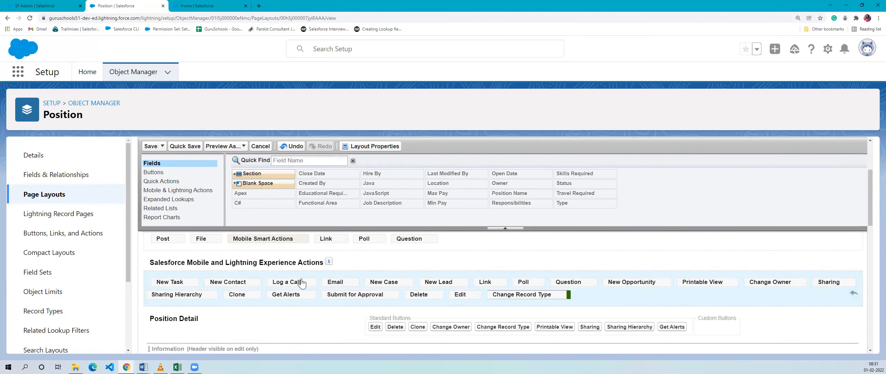
pyautogui.moveTo(222, 281); pyautogui.dragTo(331, 204)
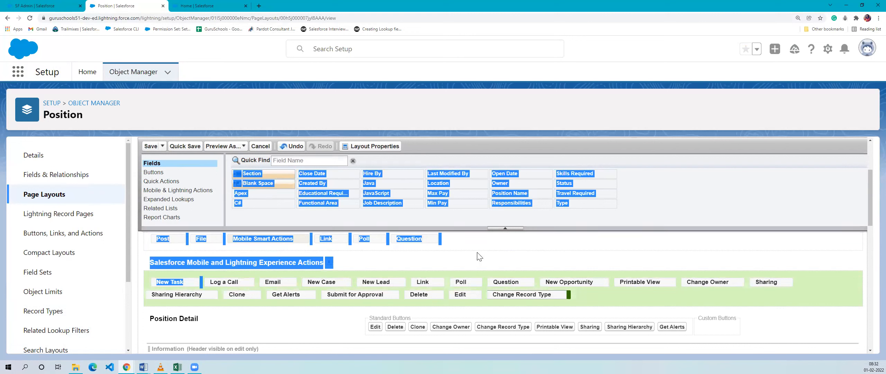
pyautogui.click(601, 258)
pyautogui.moveTo(425, 286); pyautogui.dragTo(354, 199)
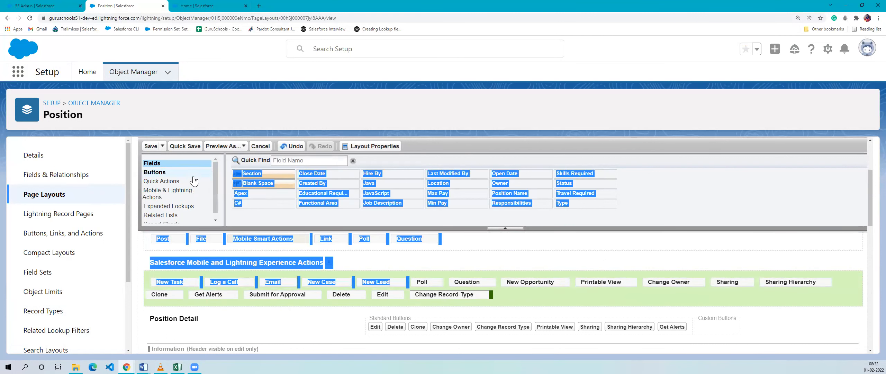
# - Show the available Mobile & Lightning Actions and remove Poll and New Opportunity from the Salesforce Mobile and Lightning Experience Actions section
pyautogui.click(173, 196)
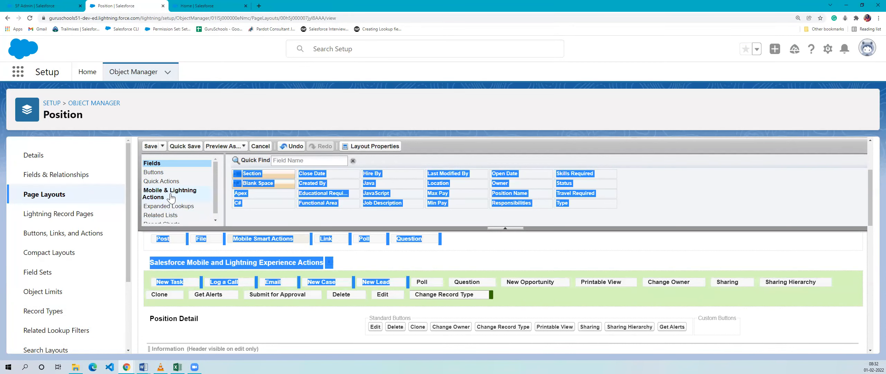
pyautogui.scroll(-1, 429, 285)
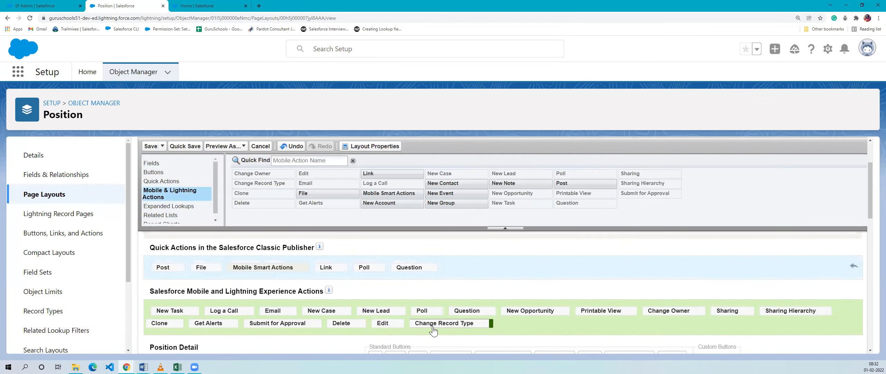
pyautogui.moveTo(425, 284); pyautogui.dragTo(425, 215)
pyautogui.click(521, 291)
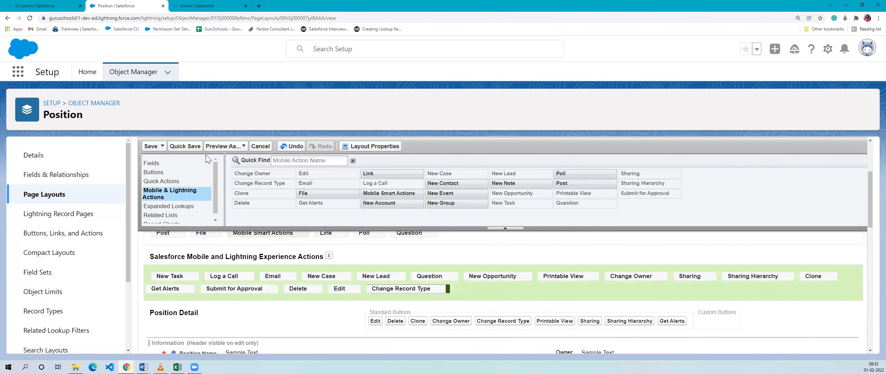
pyautogui.moveTo(510, 281); pyautogui.dragTo(511, 214)
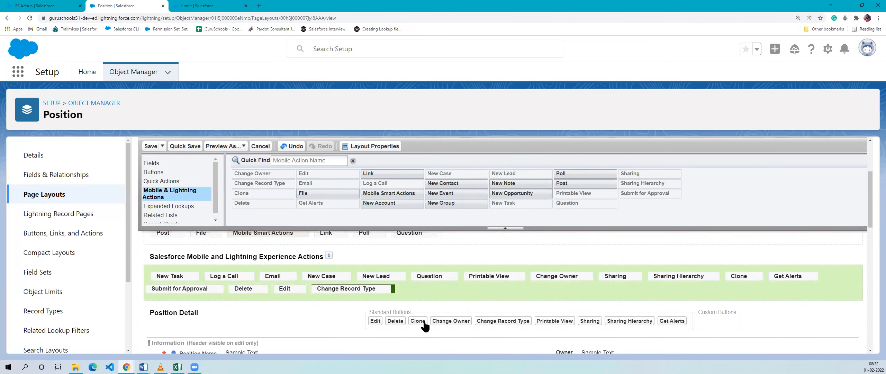
# - Return to the SF Admin record page and review its action buttons, detail sections and related list
pyautogui.click(17, 6)
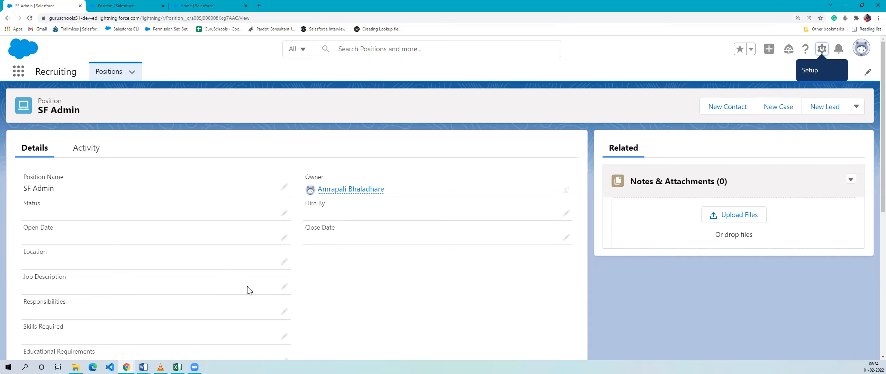
pyautogui.scroll(-5, 318, 279)
pyautogui.scroll(-3, 277, 297)
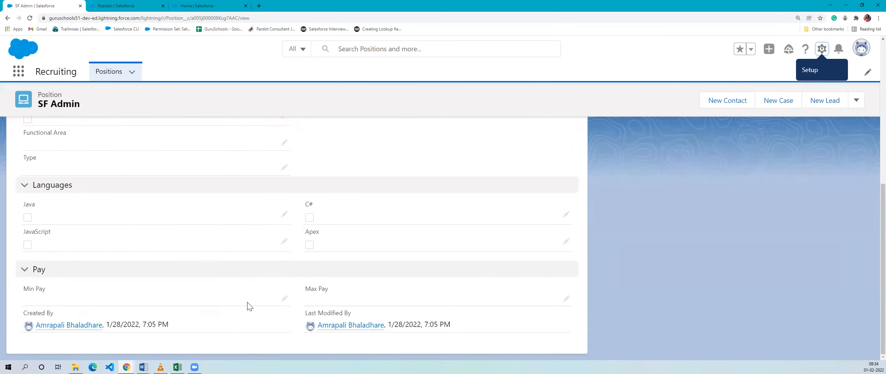
pyautogui.scroll(8, 332, 221)
pyautogui.scroll(-8, 304, 287)
pyautogui.scroll(8, 488, 224)
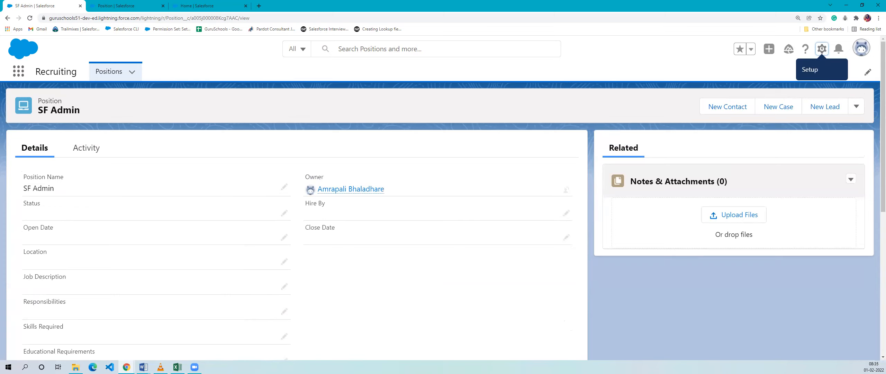
pyautogui.hotkey('alt', 'Tab')
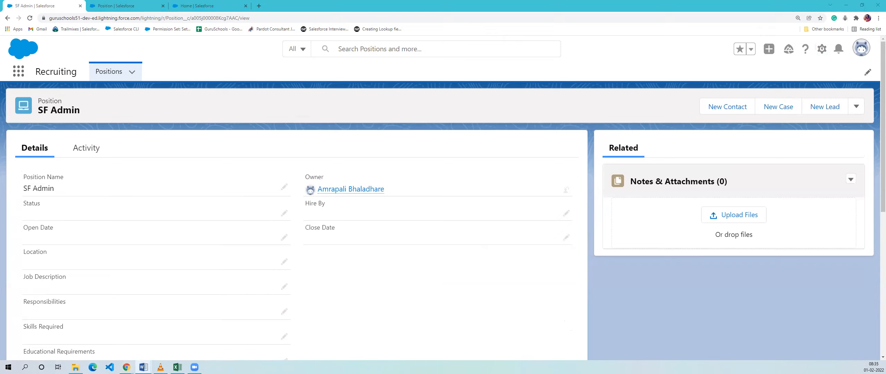
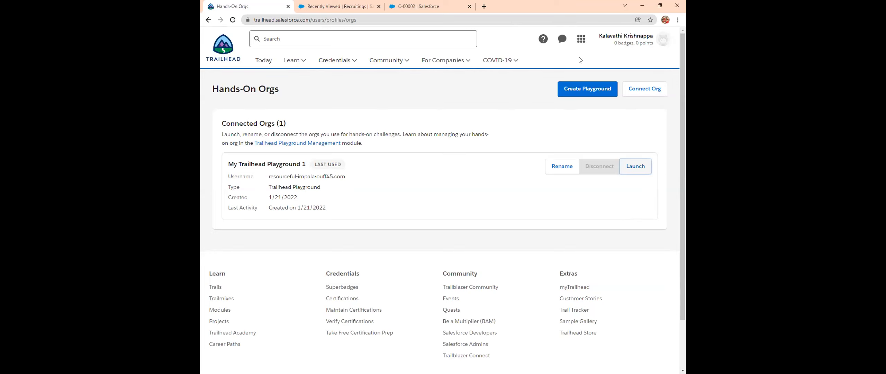
# - View the Recruitings list and the candidate record that are open in the Trailhead playground's browser tabs
pyautogui.moveTo(335, 62)
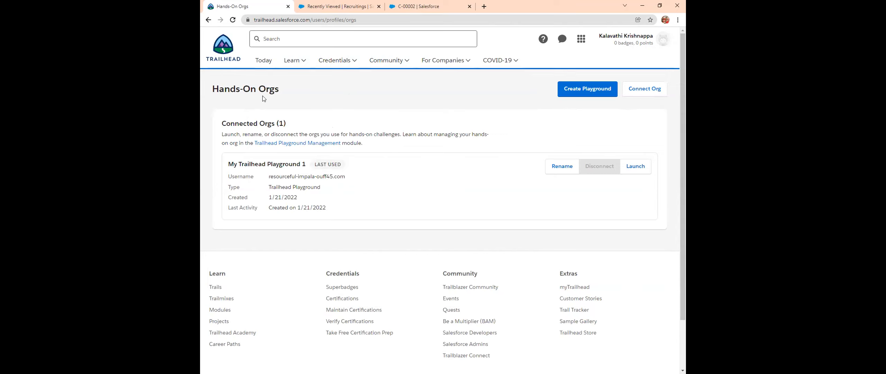
pyautogui.click(337, 6)
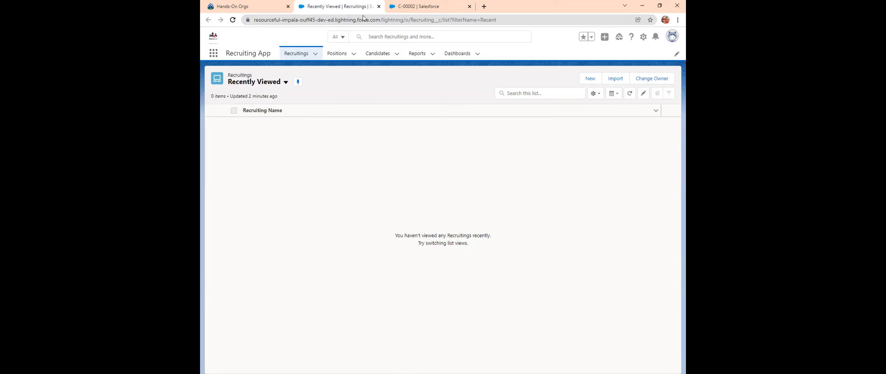
pyautogui.click(458, 12)
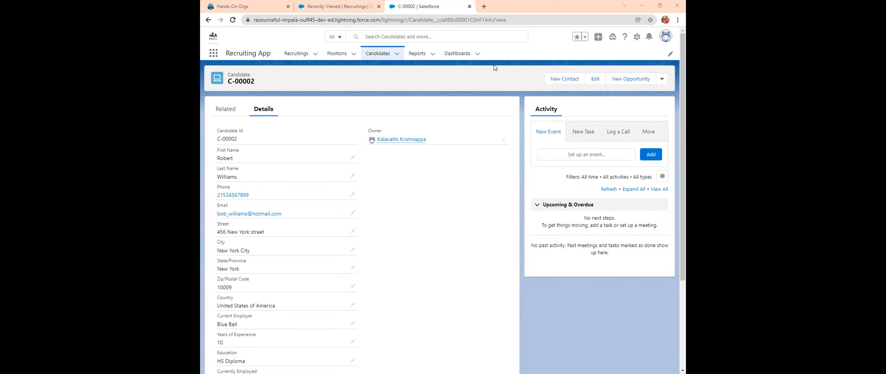
# - Open login.salesforce.com in a new browser tab and log in with the saved credentials
pyautogui.click(483, 7)
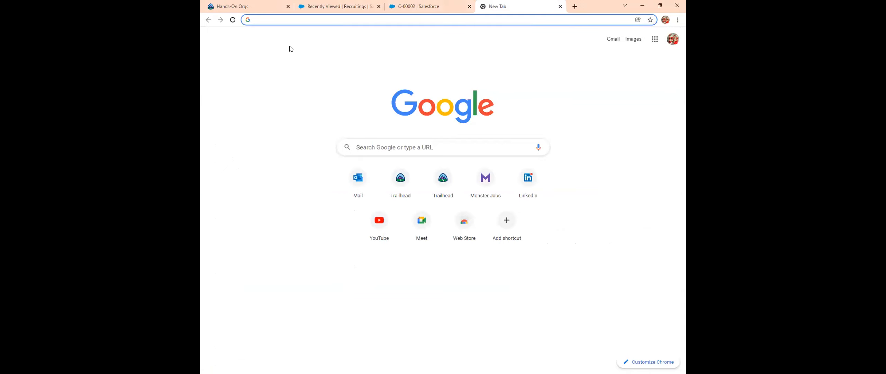
pyautogui.write('login')
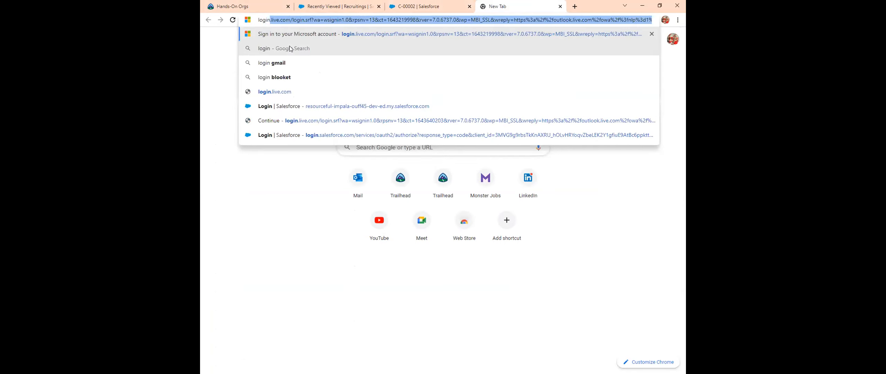
pyautogui.write('.salesforce.com')
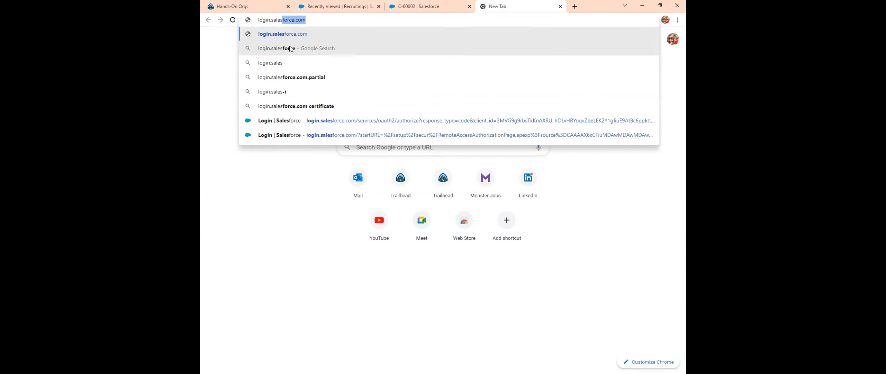
pyautogui.press('Return')
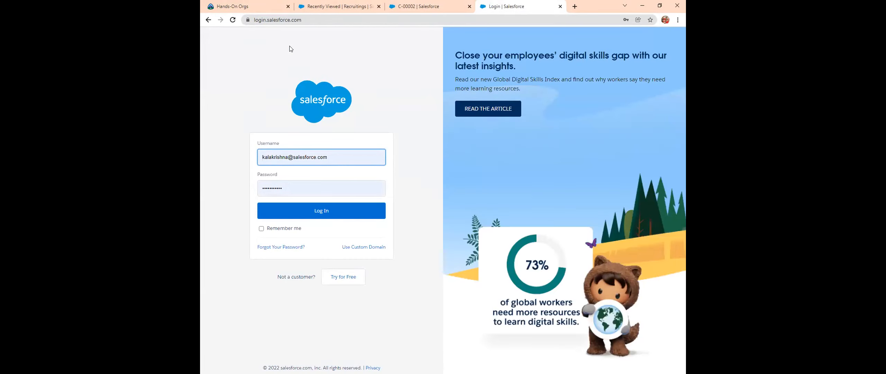
pyautogui.click(304, 212)
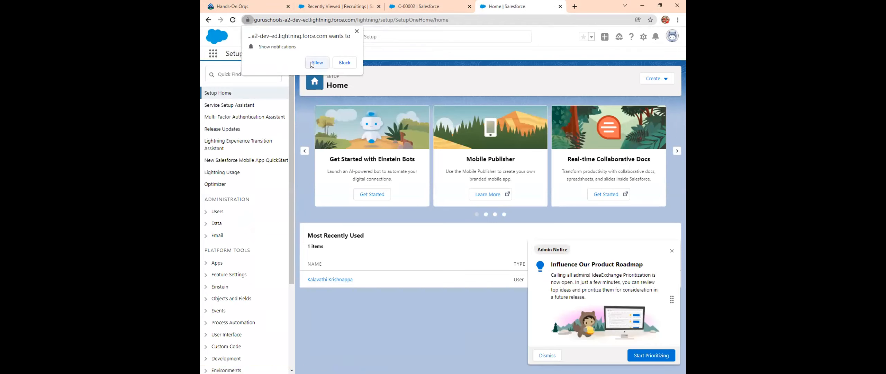
# - Allow notifications for the Salesforce org and close the Admin Notice about the product roadmap
pyautogui.click(316, 63)
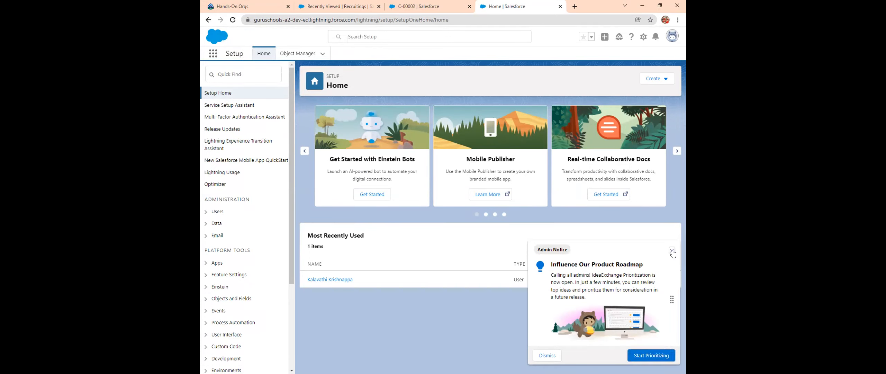
pyautogui.click(671, 251)
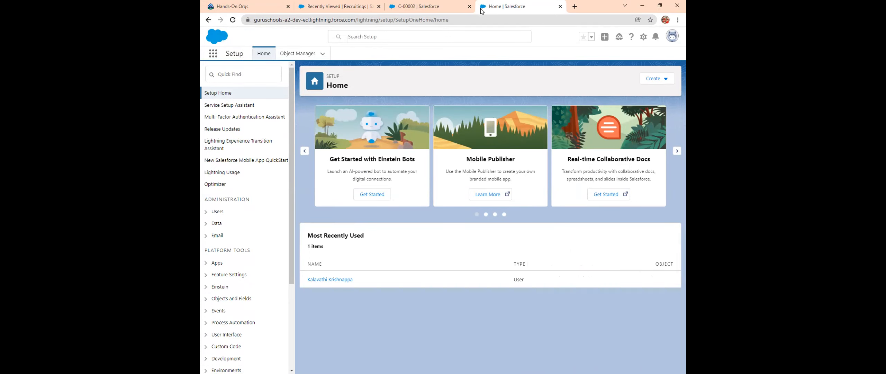
# - Close the candidate record, Recruitings list and Hands-On Orgs browser tabs, keeping only the Setup Home tab
pyautogui.click(456, 8)
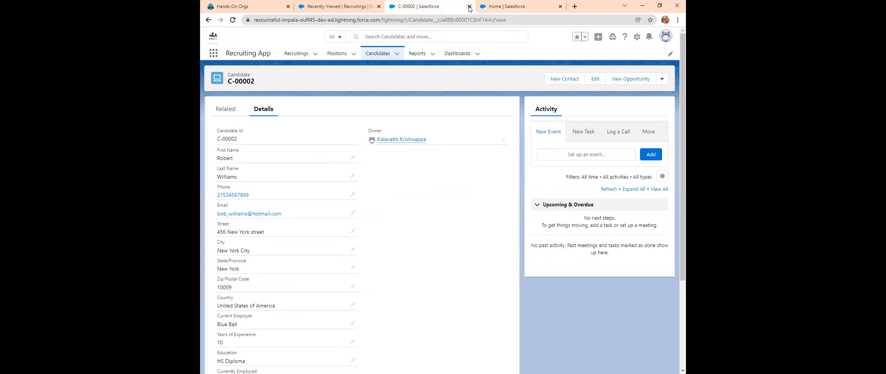
pyautogui.click(470, 7)
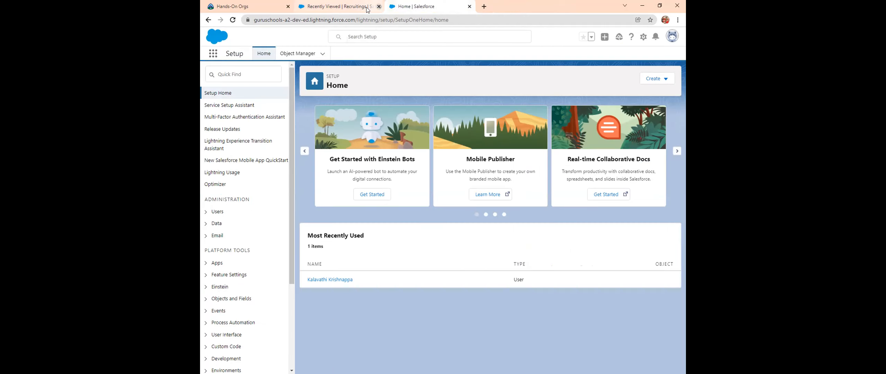
pyautogui.click(379, 7)
pyautogui.click(288, 7)
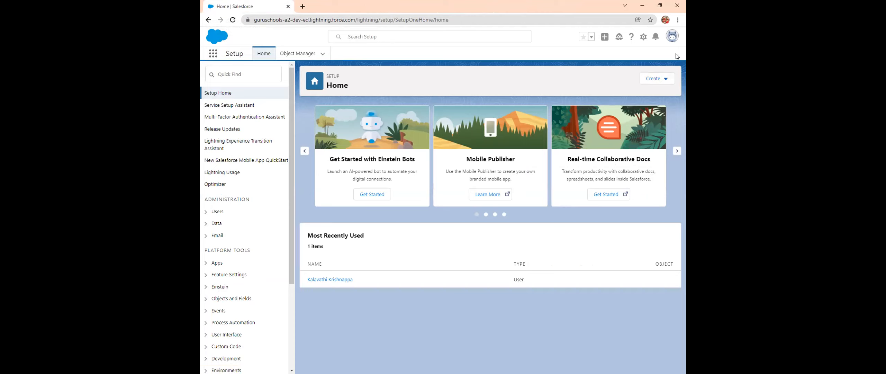
# - View all apps and items available in the org through the App Launcher and close it
pyautogui.click(212, 55)
pyautogui.click(225, 188)
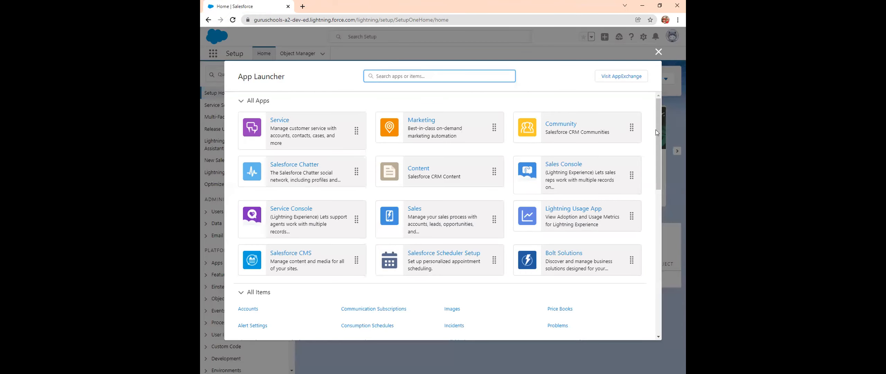
pyautogui.moveTo(659, 148); pyautogui.dragTo(663, 270)
pyautogui.moveTo(661, 202); pyautogui.dragTo(675, 115)
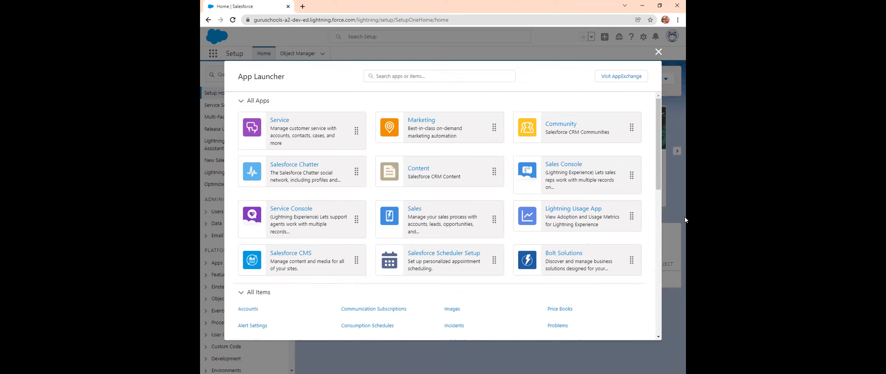
pyautogui.click(657, 52)
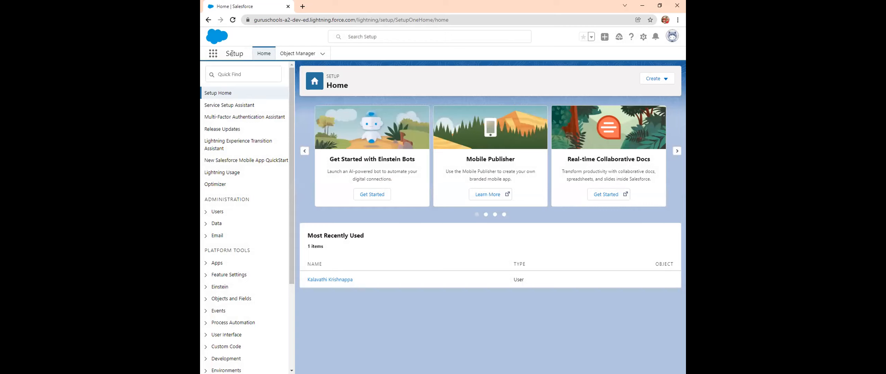
pyautogui.click(671, 37)
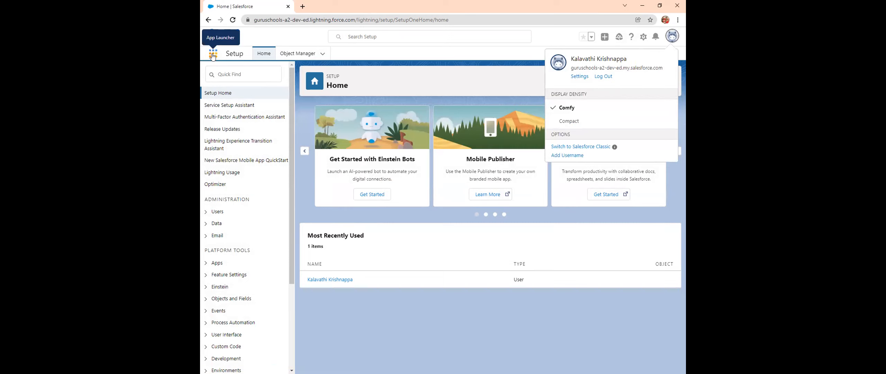
pyautogui.click(217, 74)
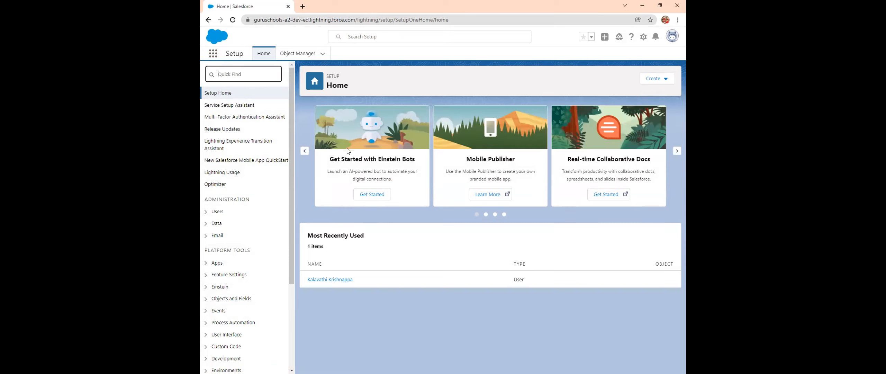
pyautogui.write('Rec')
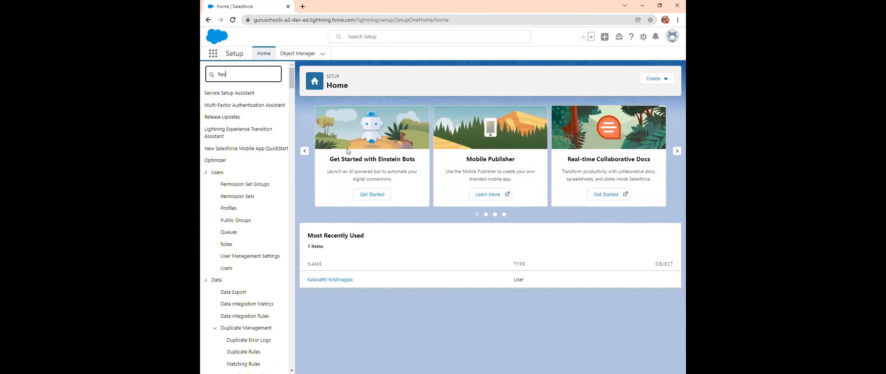
pyautogui.press('BackSpace')
pyautogui.press('BackSpace')
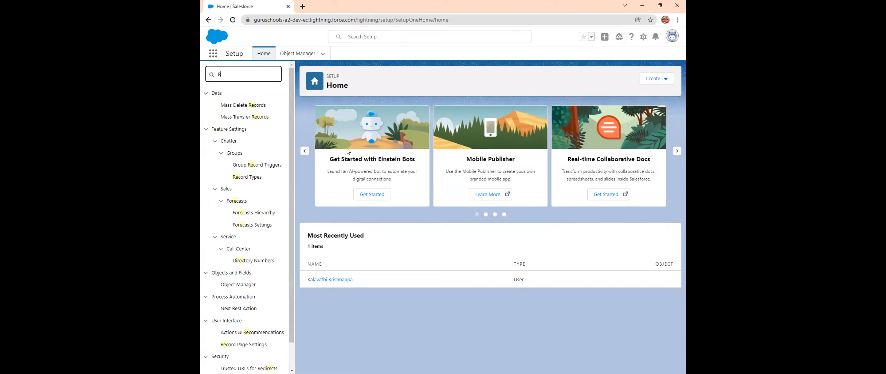
pyautogui.press('BackSpace')
# - Find App Manager in Setup by searching for "App" and open it
pyautogui.write('A')
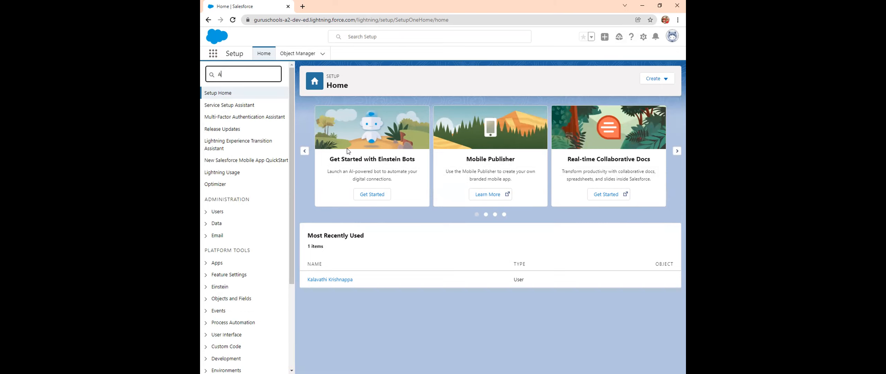
pyautogui.write('pp')
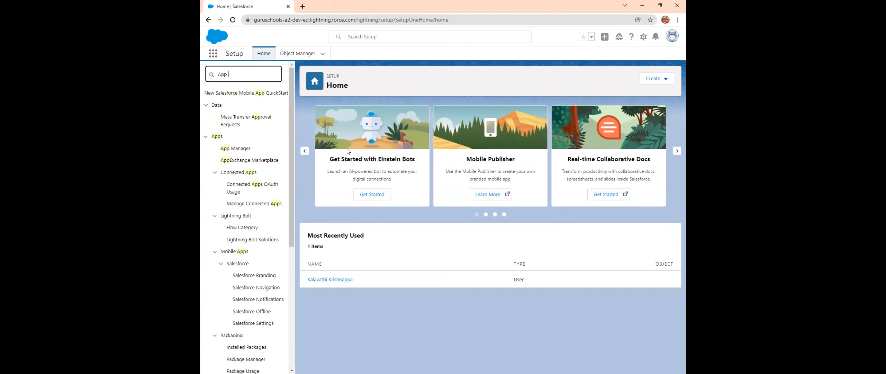
pyautogui.click(239, 149)
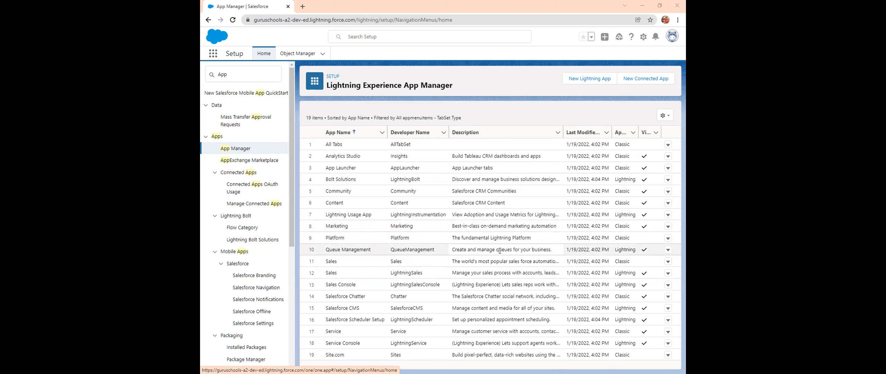
# - Go to trailhead.salesforce.com, open the account's Hands-On Orgs page and launch My Trailhead Playground 1
pyautogui.click(284, 18)
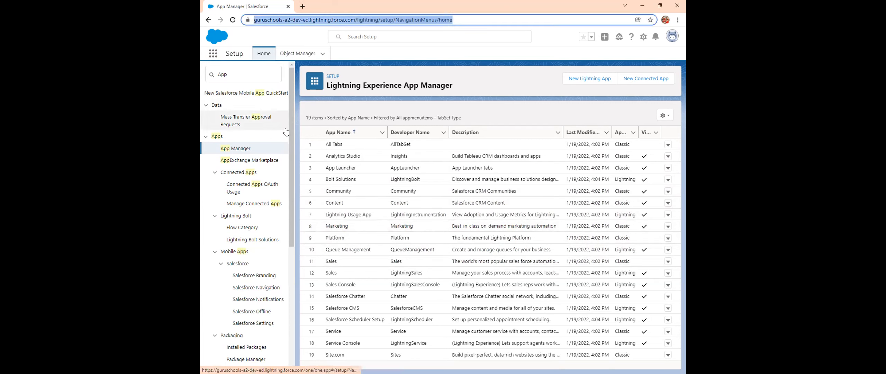
pyautogui.write('tra')
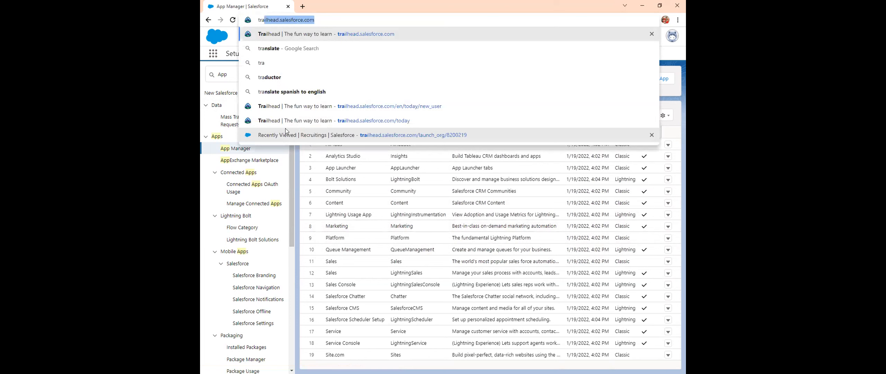
pyautogui.press('Return')
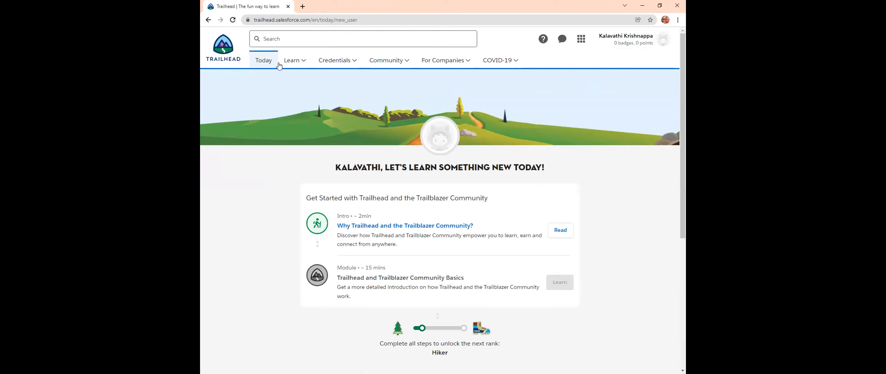
pyautogui.click(630, 38)
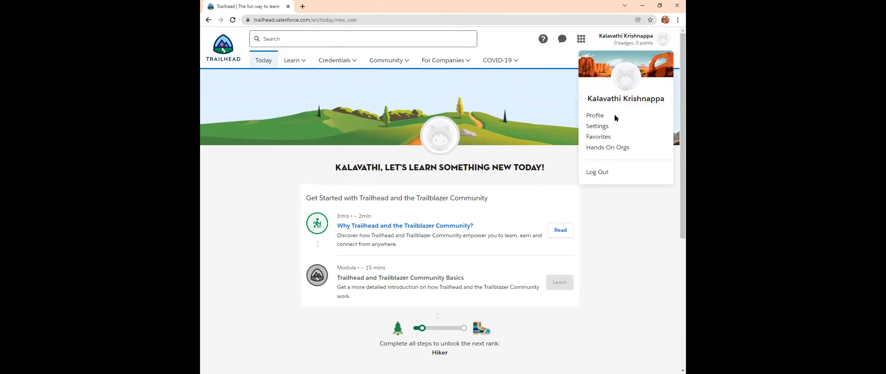
pyautogui.click(603, 149)
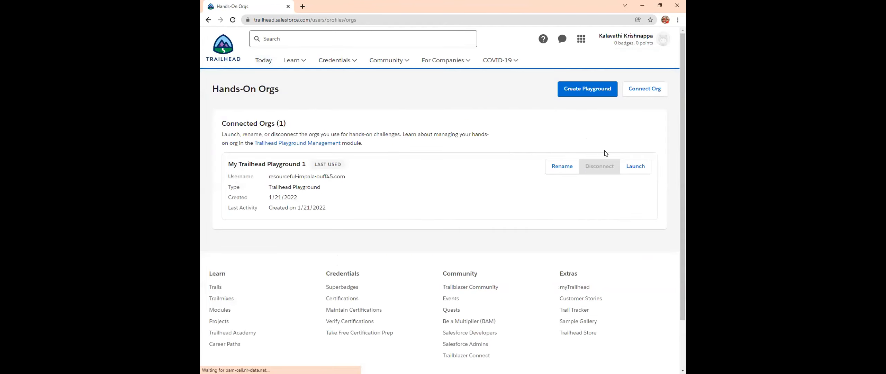
pyautogui.click(632, 169)
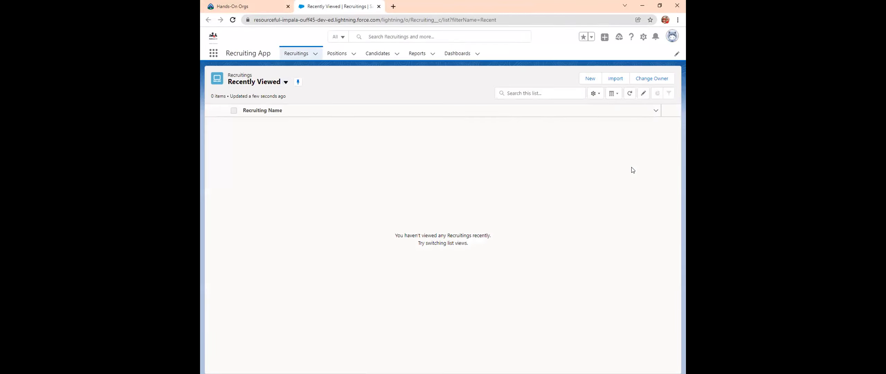
# - Launch My Trailhead Playground 1 again from Hands-On Orgs and review all apps and items in the Recruiting App's App Launcher
pyautogui.click(243, 6)
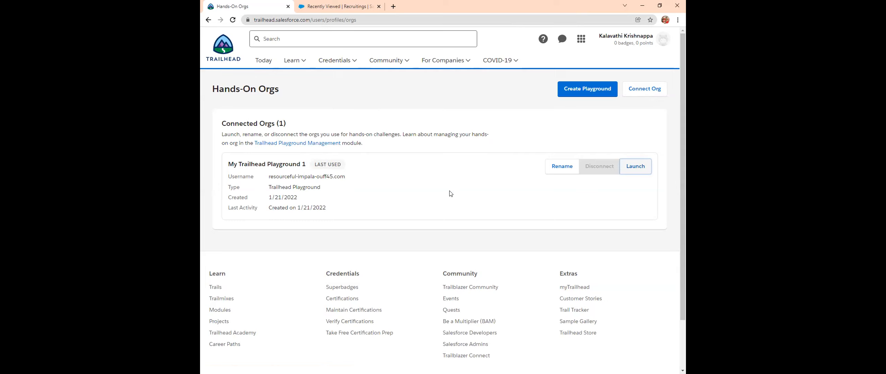
pyautogui.click(639, 168)
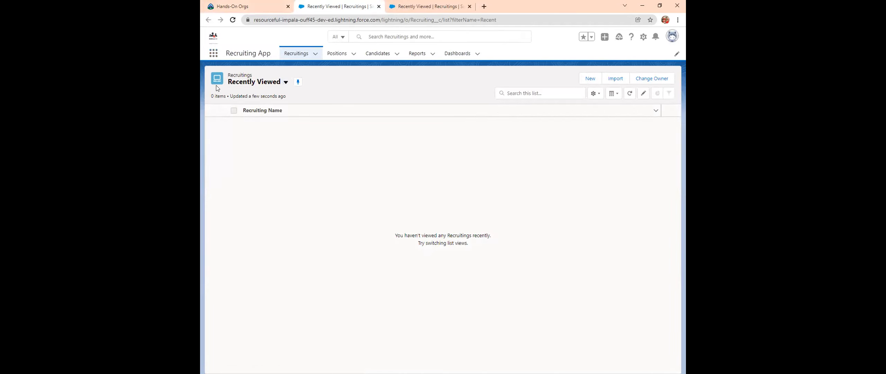
pyautogui.click(212, 53)
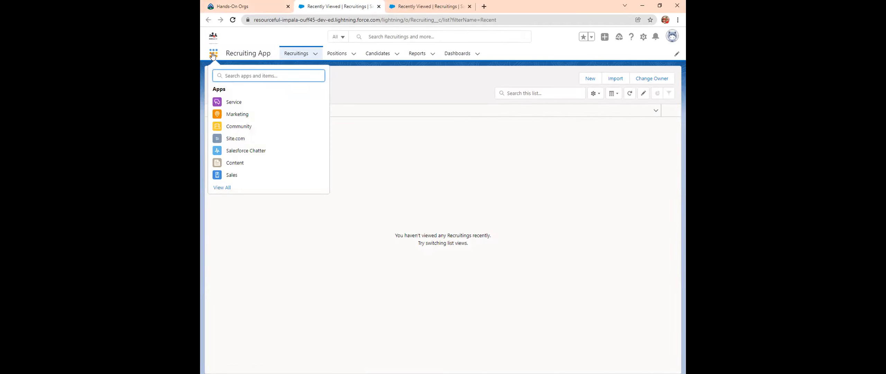
pyautogui.click(220, 187)
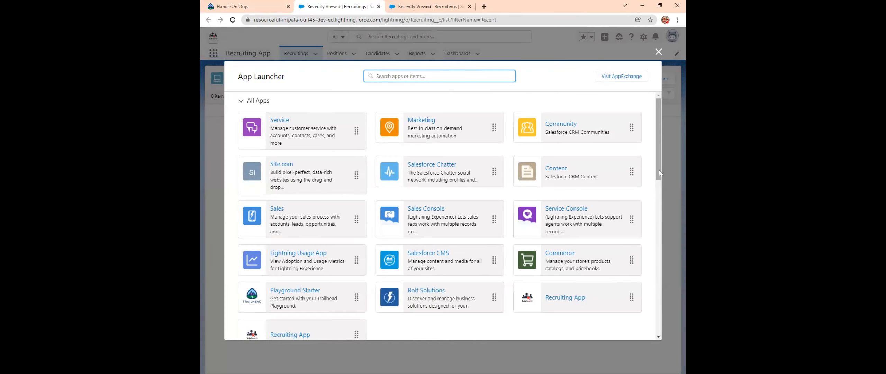
pyautogui.moveTo(659, 170); pyautogui.dragTo(652, 236)
pyautogui.scroll(2, 654, 214)
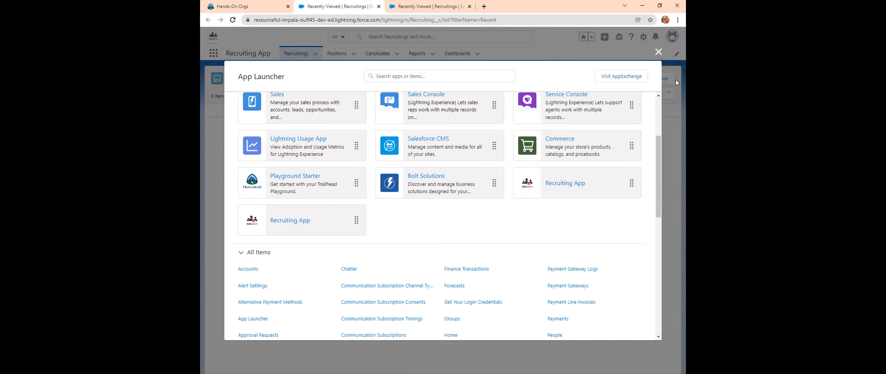
pyautogui.click(658, 51)
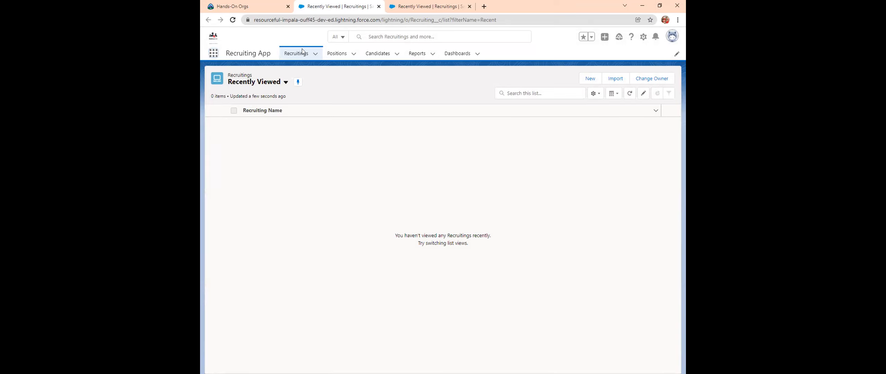
# - Open Setup for the playground org, search for "App" and review the app list in App Manager
pyautogui.click(638, 38)
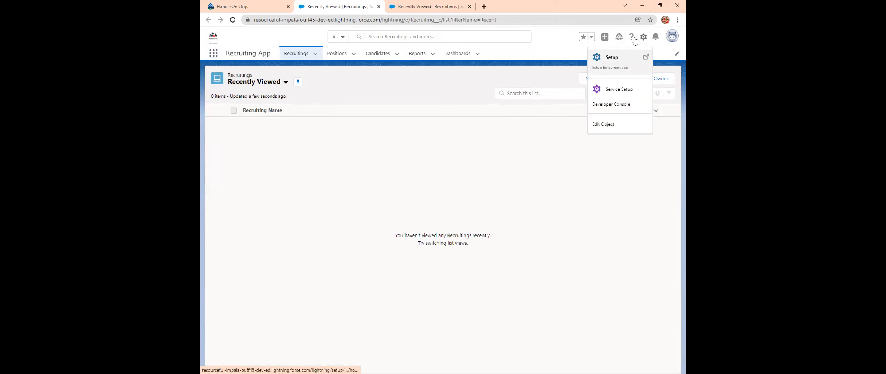
pyautogui.click(627, 56)
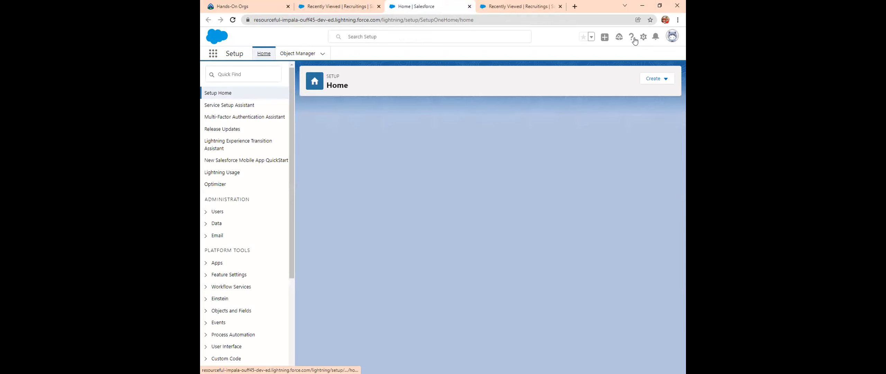
pyautogui.click(226, 71)
pyautogui.write('App')
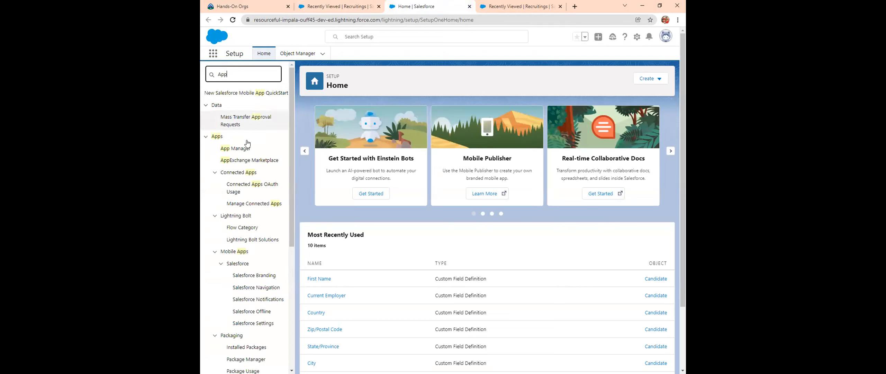
pyautogui.click(244, 149)
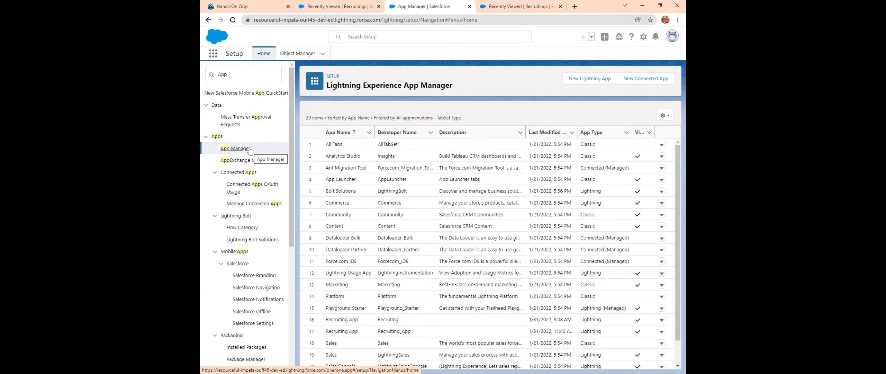
pyautogui.scroll(-2, 366, 219)
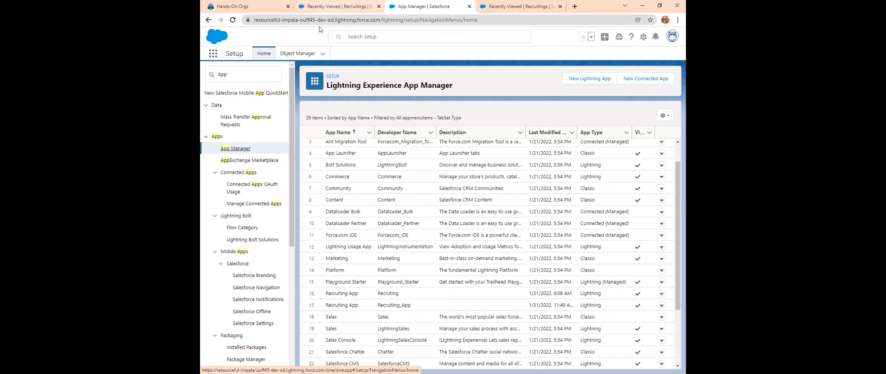
# - Open Object Manager and examine the standard and custom objects, including the actions available for the custom Recruiting object
pyautogui.click(311, 53)
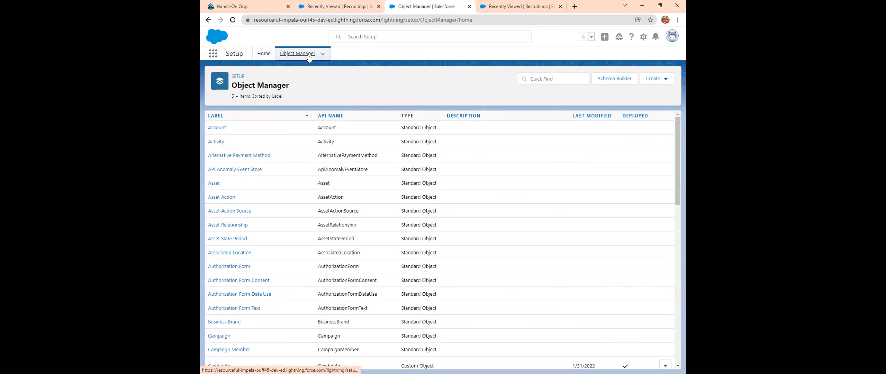
pyautogui.click(256, 55)
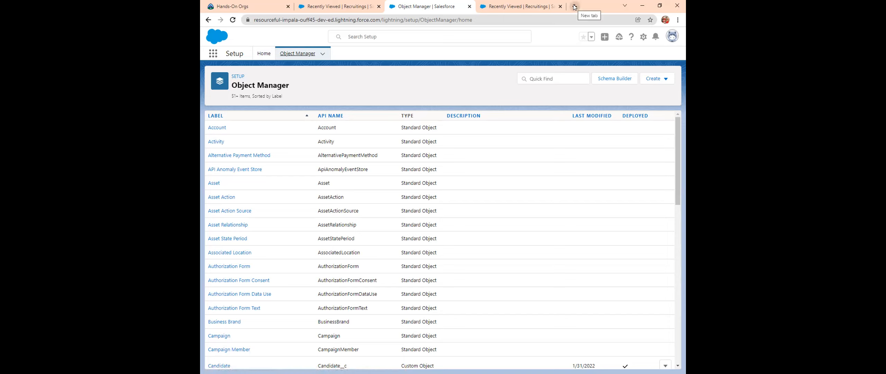
pyautogui.scroll(-2, 251, 280)
pyautogui.scroll(-5, 251, 279)
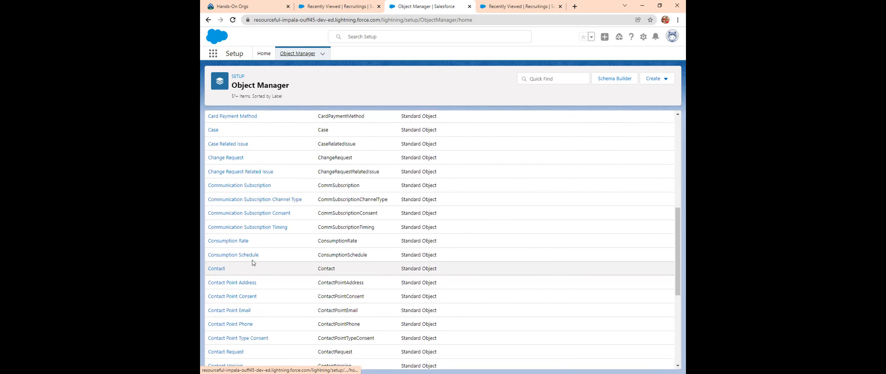
pyautogui.scroll(-2, 252, 262)
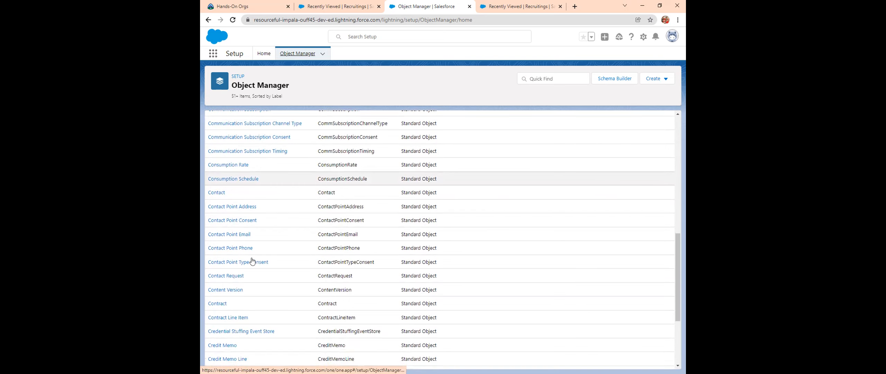
pyautogui.scroll(-3, 252, 259)
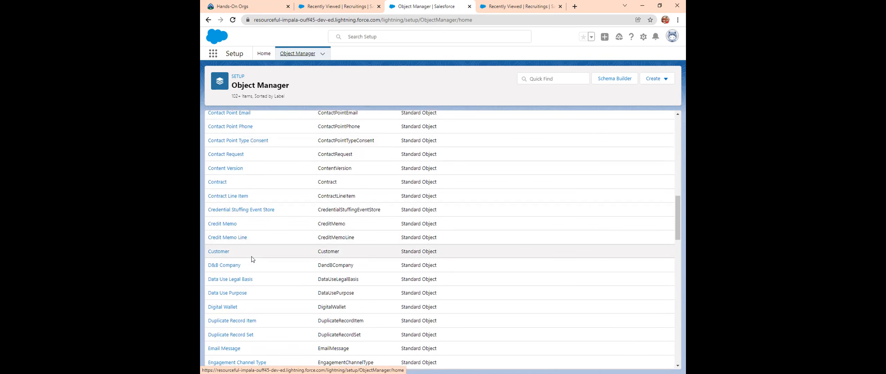
pyautogui.scroll(-12, 252, 259)
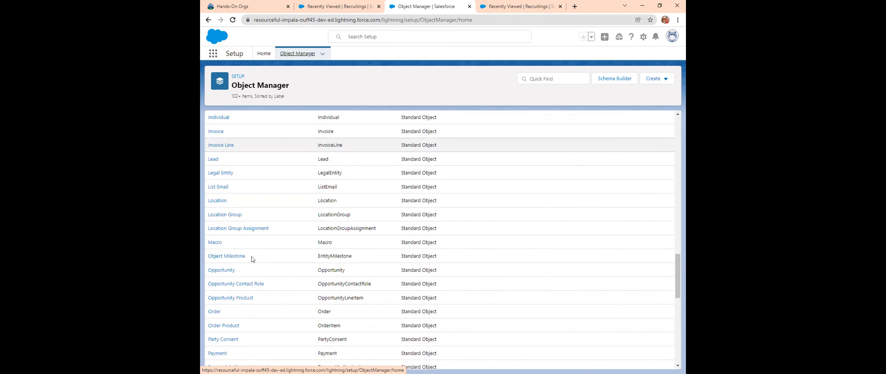
pyautogui.scroll(-3, 251, 259)
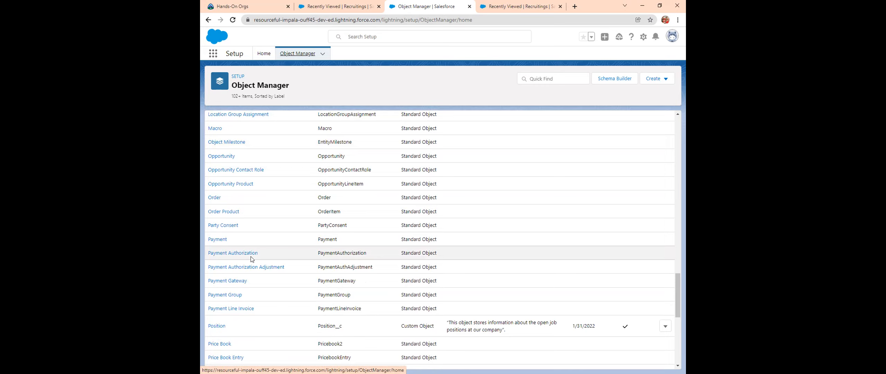
pyautogui.scroll(-5, 251, 259)
pyautogui.scroll(-1, 252, 259)
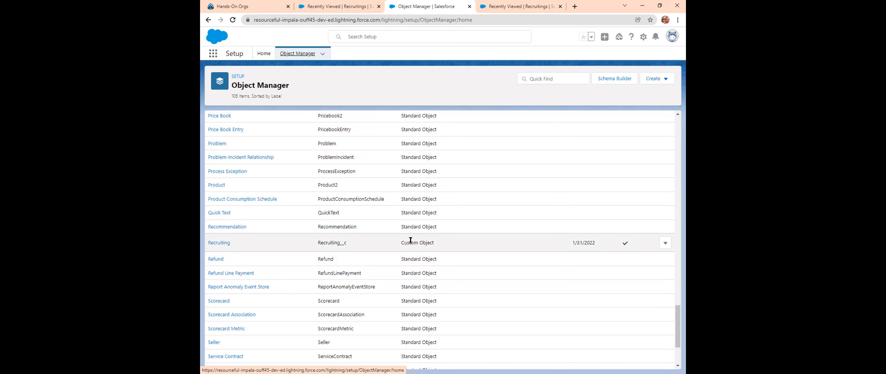
pyautogui.scroll(-1, 411, 239)
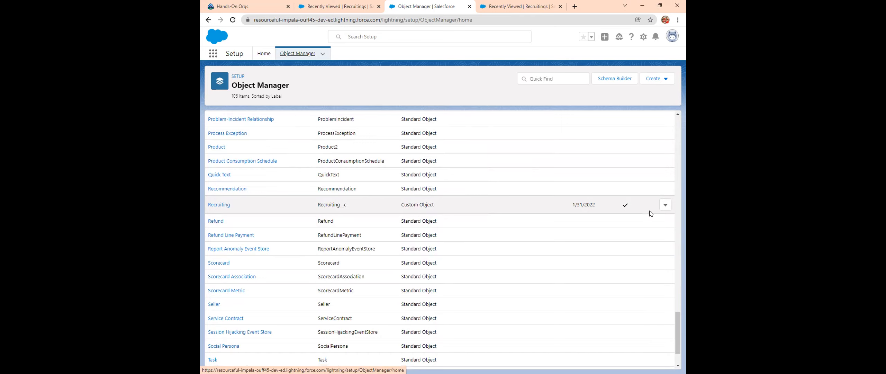
pyautogui.click(664, 205)
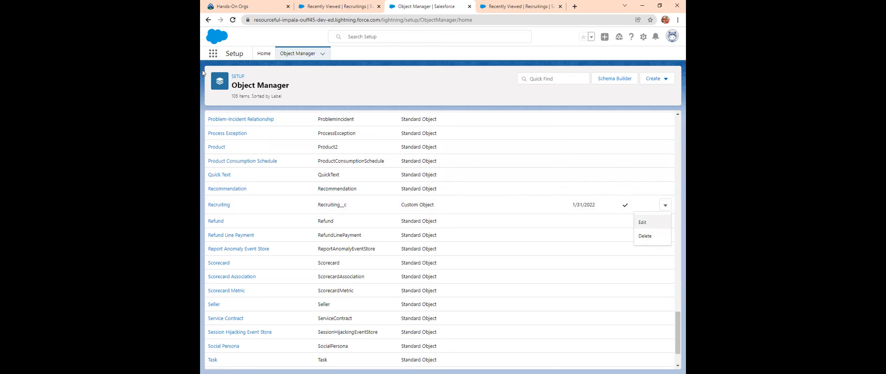
pyautogui.click(282, 55)
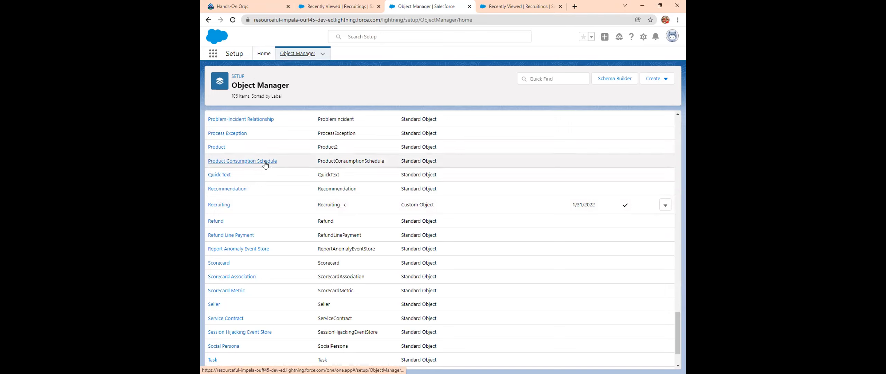
# - Search Object Manager for the custom object "Position" and replace the search with "Candid"
pyautogui.click(550, 79)
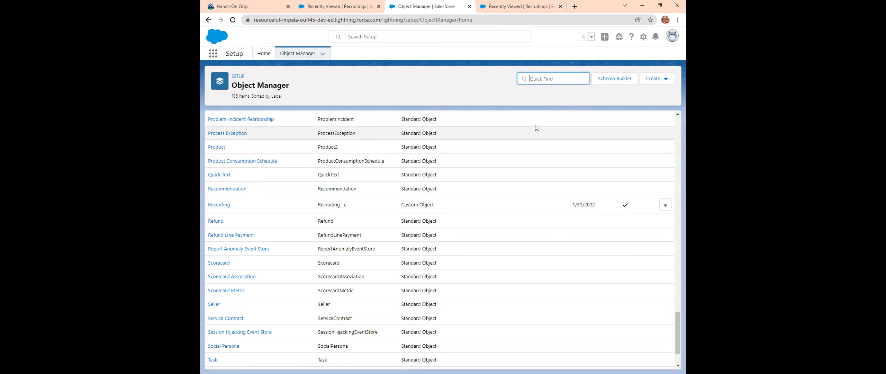
pyautogui.write('Position')
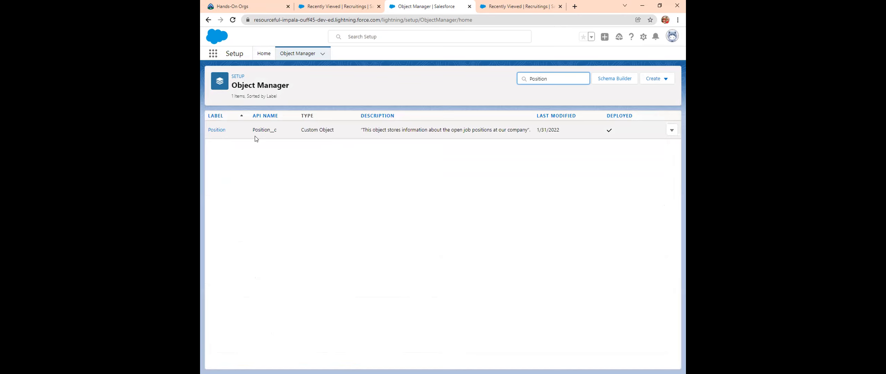
pyautogui.press('BackSpace')
pyautogui.press('BackSpace')
pyautogui.press('BackSpace')
pyautogui.press('BackSpace')
pyautogui.press('BackSpace')
pyautogui.press('BackSpace')
pyautogui.write('Candid')
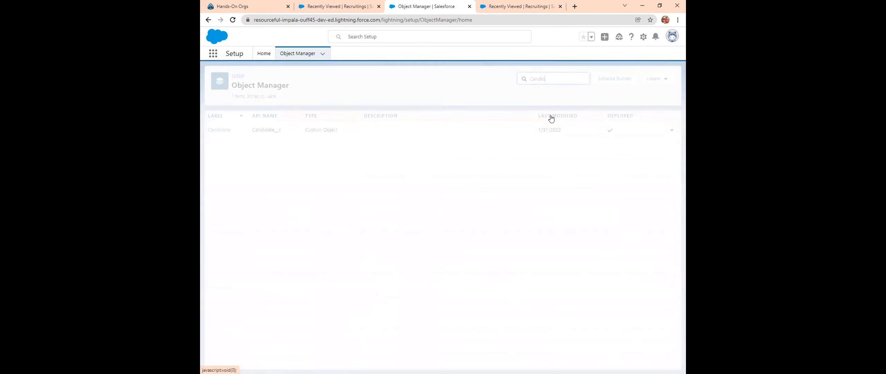